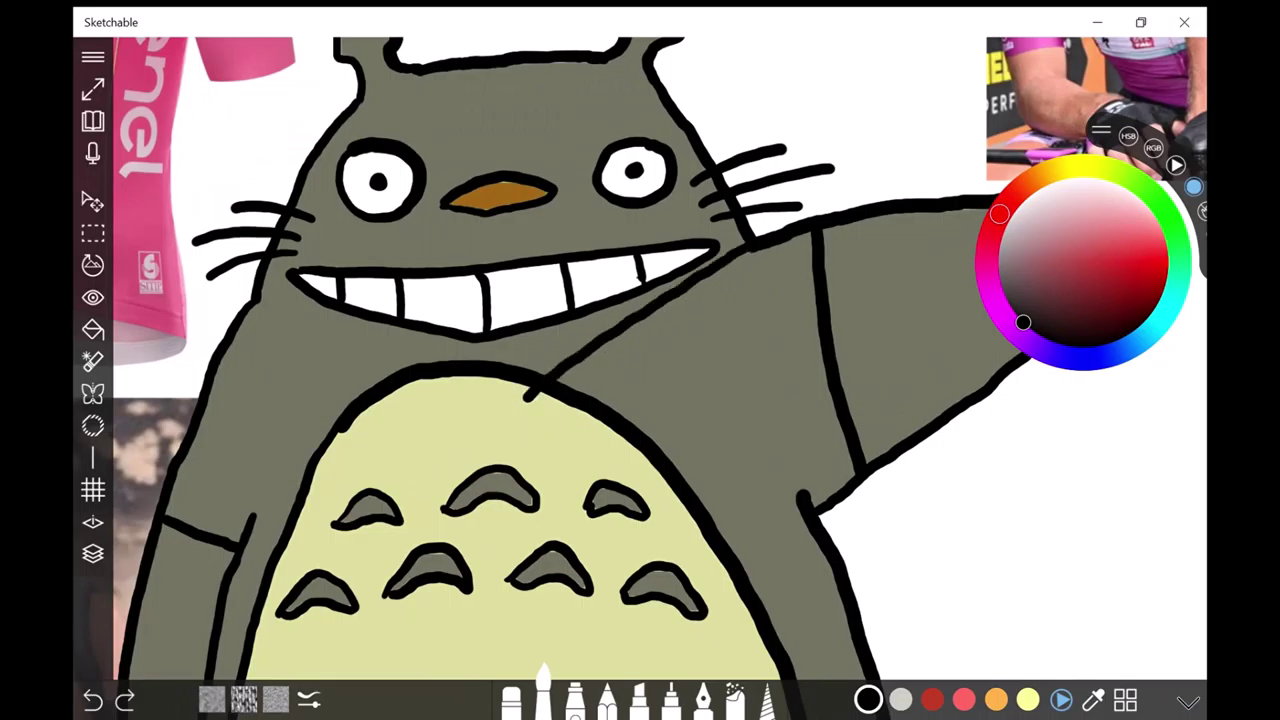
# Step: Draw the jersey's black V-shaped collar, its hem and a centre zip line running from the collar down to the hem
pyautogui.moveTo(752, 252); pyautogui.dragTo(500, 447)
pyautogui.moveTo(246, 294); pyautogui.dragTo(458, 398)
pyautogui.moveTo(244, 316); pyautogui.dragTo(492, 446)
pyautogui.scroll(-5, 640, 360)
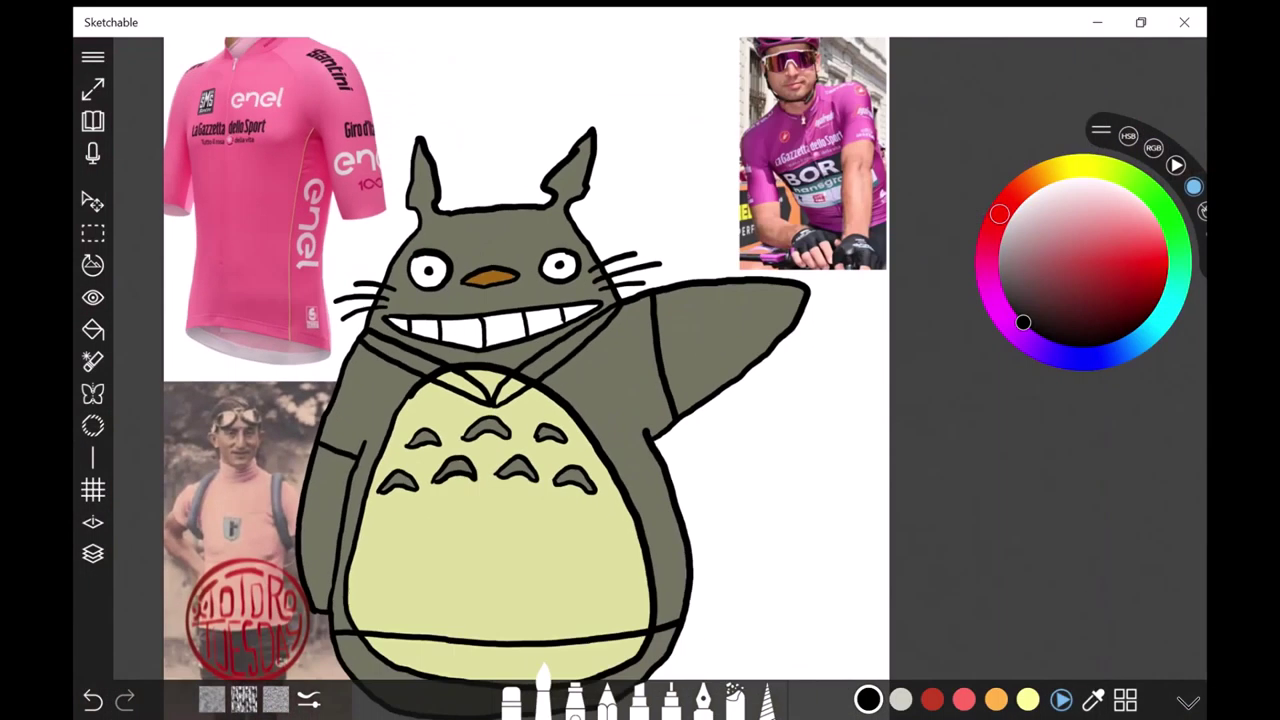
pyautogui.scroll(-3, 640, 360)
pyautogui.moveTo(580, 222); pyautogui.dragTo(588, 502)
pyautogui.scroll(-5, 617, 326)
pyautogui.scroll(5, 617, 326)
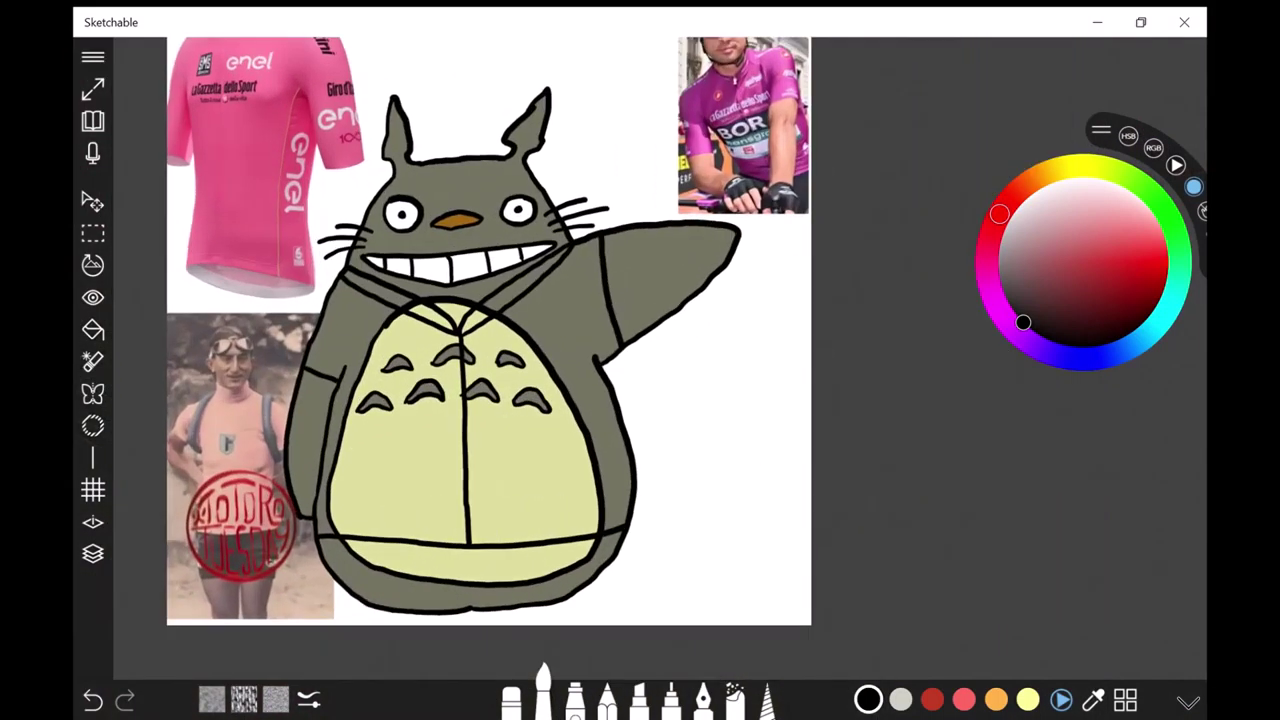
# Step: Hide the body colour layer and erase the belly outline and chest marks that fall inside the jersey
pyautogui.click(93, 553)
pyautogui.scroll(2, 1140, 330)
pyautogui.click(1155, 295)
pyautogui.click(93, 553)
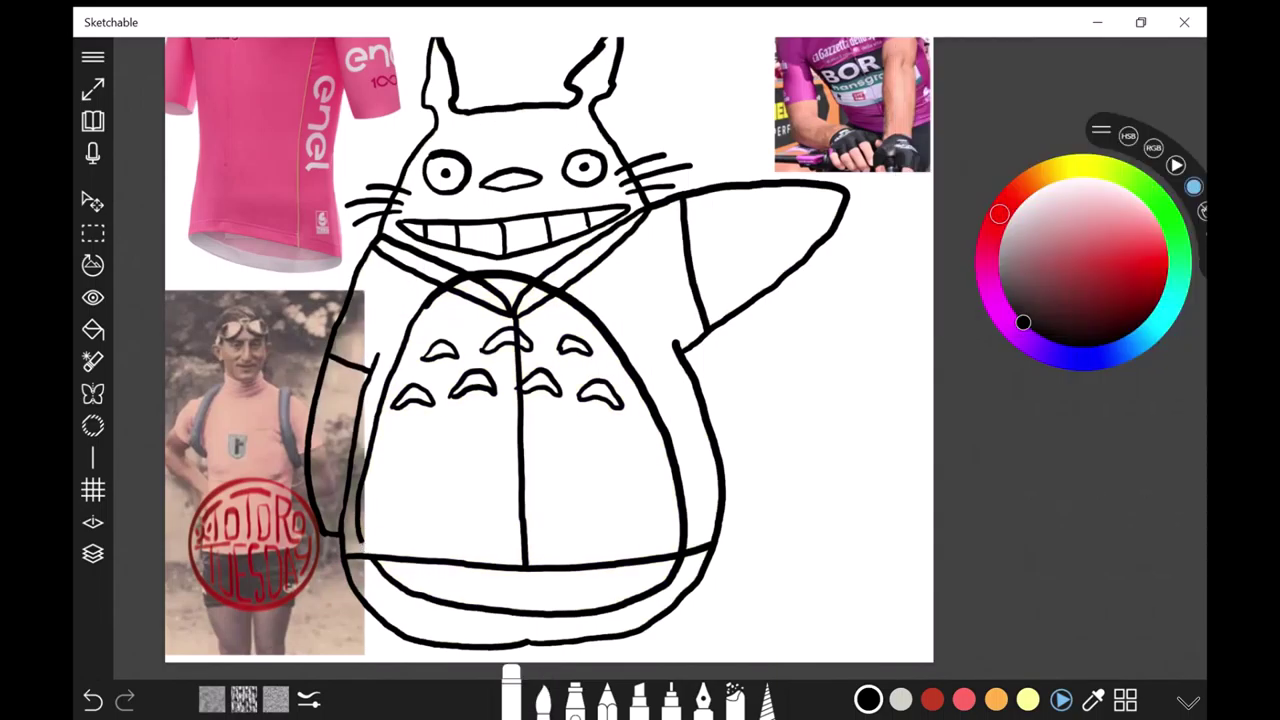
pyautogui.moveTo(574, 346)
pyautogui.mouseDown()
pyautogui.moveTo(602, 398)
pyautogui.moveTo(410, 398)
pyautogui.mouseUp()
# Step: Hide the vintage cyclist photo layer and colour the whole jersey pink inside its outlines
pyautogui.click(93, 553)
pyautogui.click(934, 197)
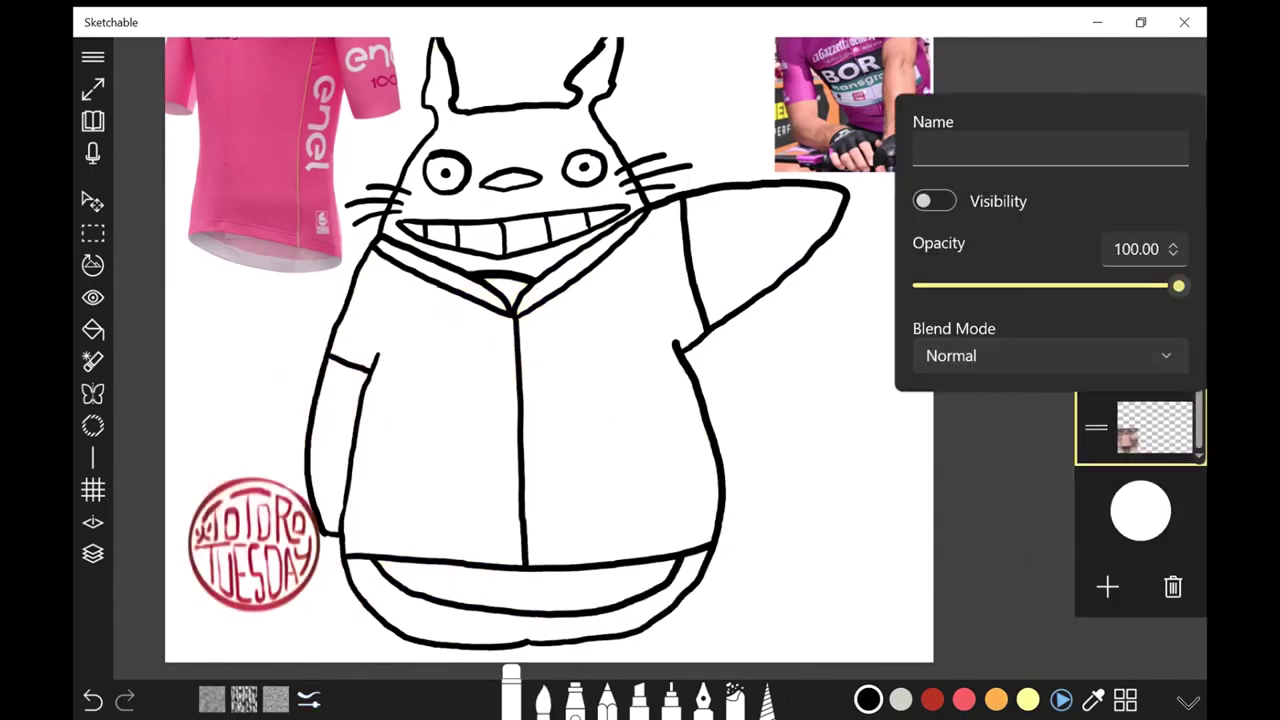
pyautogui.click(450, 430)
pyautogui.scroll(-3, 500, 350)
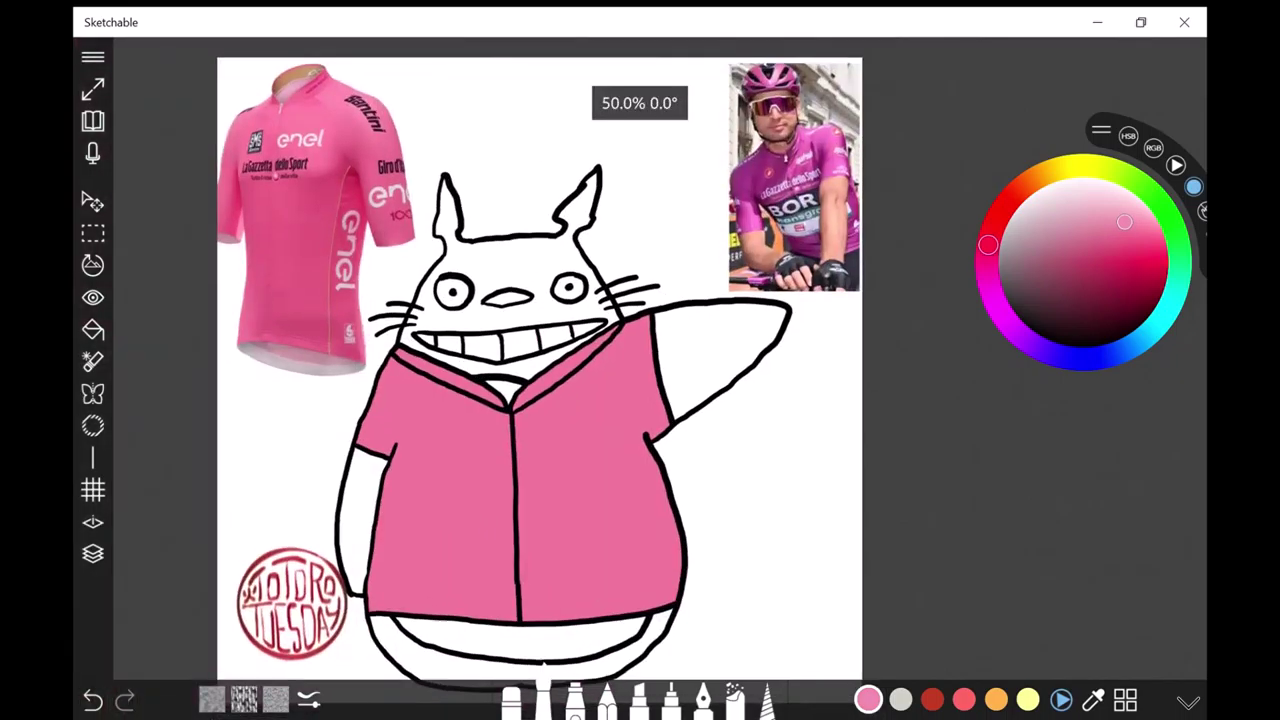
# Step: Set the bucket fill to tolerance 26, opacity 40 and opacity tolerance 27, and undo the test fill
pyautogui.scroll(3, 500, 350)
pyautogui.click(93, 329)
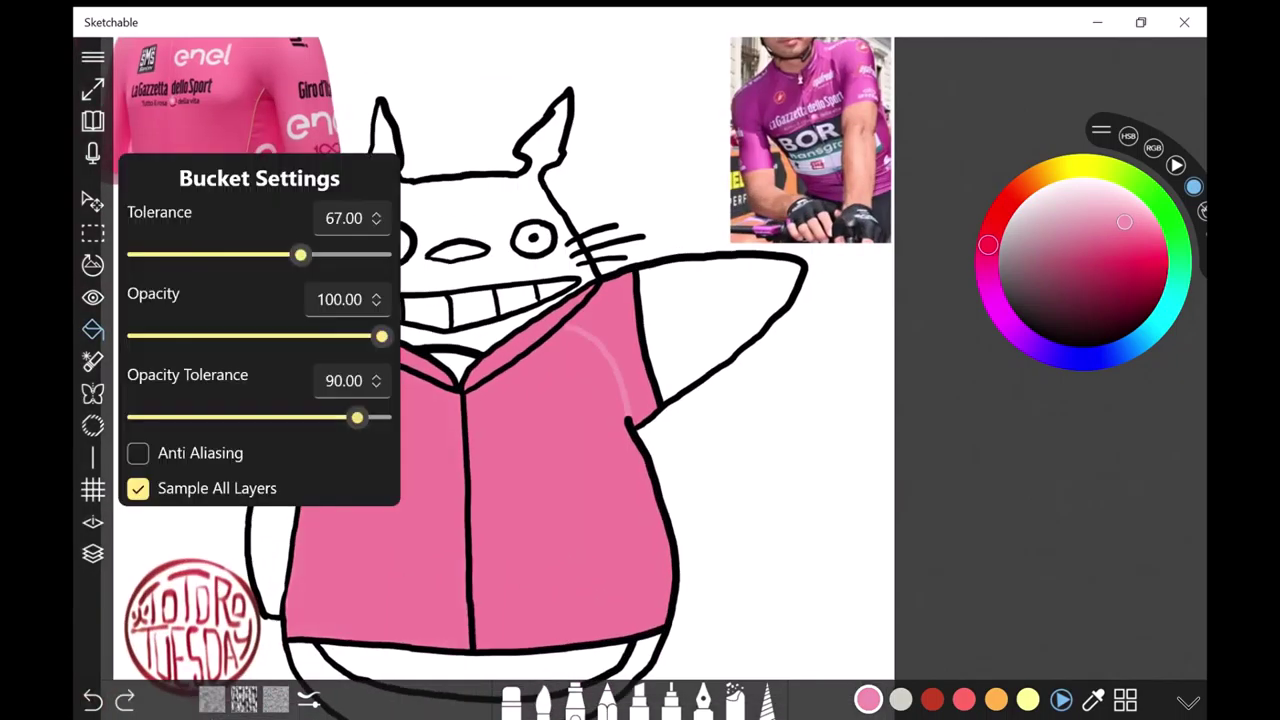
pyautogui.moveTo(304, 255); pyautogui.dragTo(201, 255)
pyautogui.moveTo(365, 417); pyautogui.dragTo(203, 417)
pyautogui.click(93, 329)
pyautogui.click(92, 699)
# Step: Lower the bucket's tolerance and opacity tolerance further and fill both sleeves with a lighter pink
pyautogui.click(93, 329)
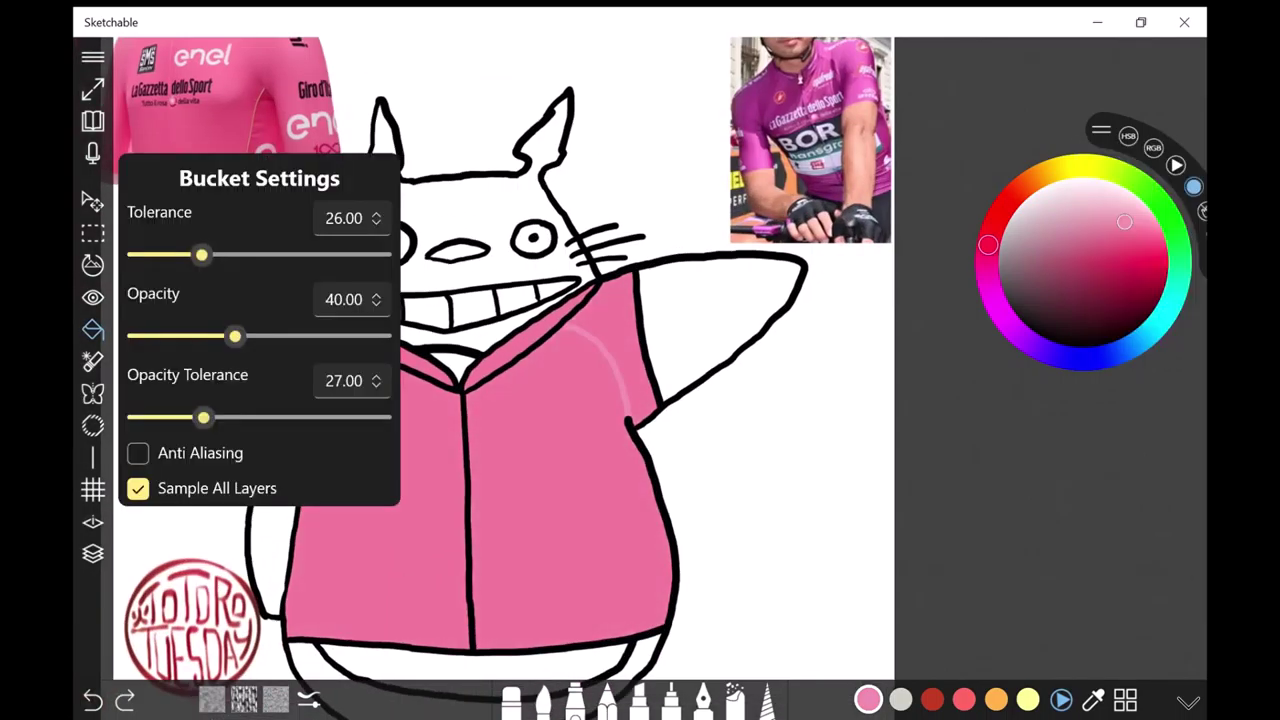
pyautogui.moveTo(201, 255); pyautogui.dragTo(149, 255)
pyautogui.moveTo(203, 417); pyautogui.dragTo(157, 417)
pyautogui.click(610, 330)
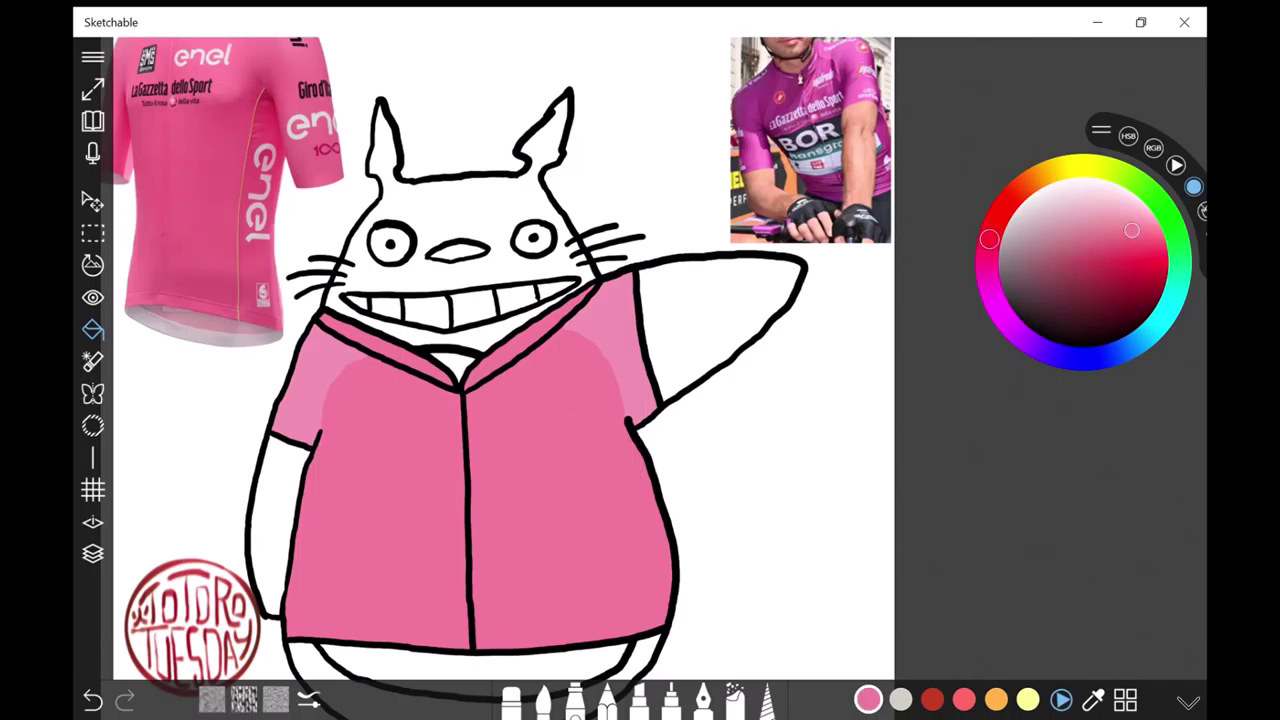
# Step: Draw a darker pink seam from each armpit to the hem and fill the narrow side panels with that colour
pyautogui.click(868, 699)
pyautogui.scroll(3, 600, 500)
pyautogui.moveTo(650, 180); pyautogui.dragTo(692, 544)
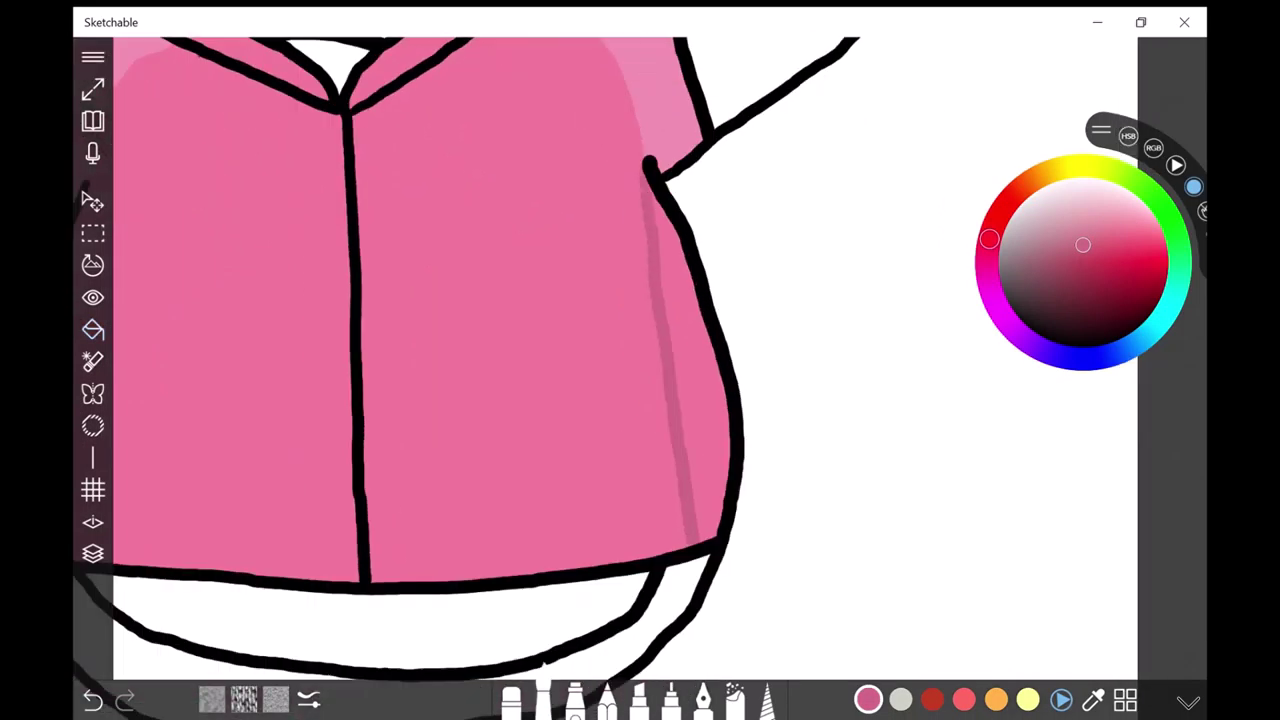
pyautogui.scroll(-5, 600, 400)
pyautogui.moveTo(576, 236); pyautogui.dragTo(520, 482)
pyautogui.scroll(-2, 660, 380)
pyautogui.scroll(1, 640, 370)
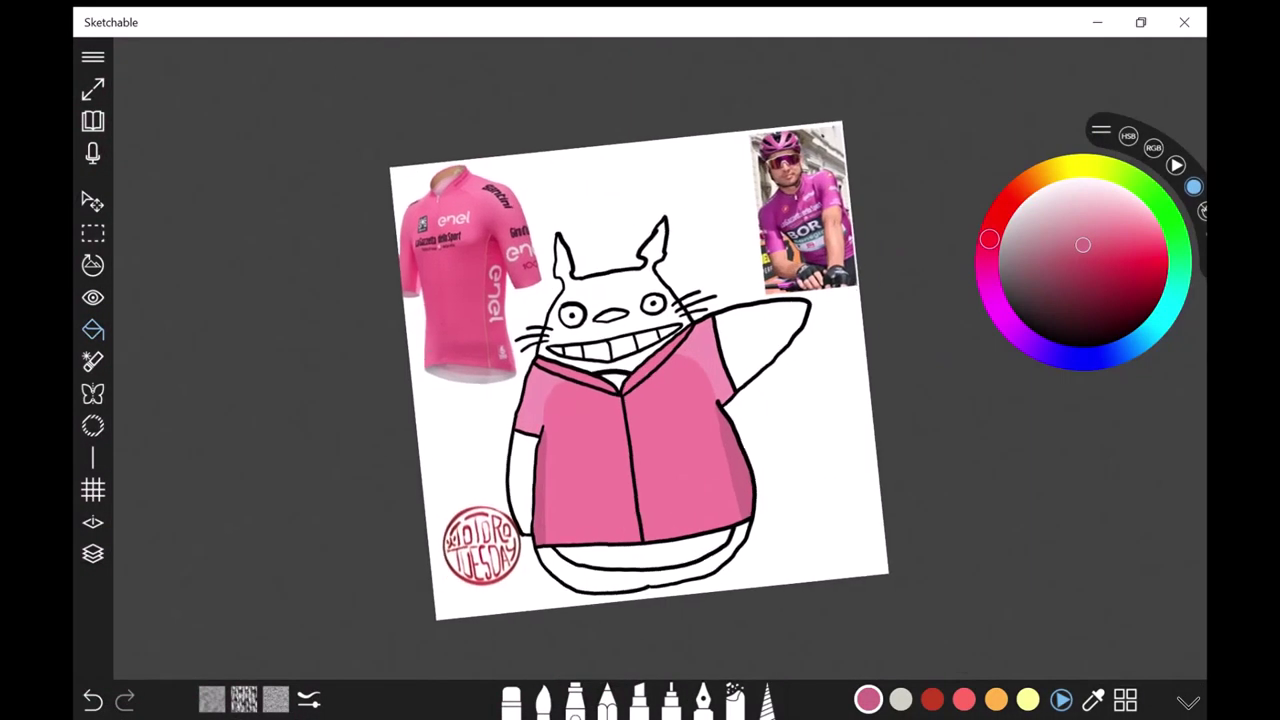
# Step: Make the layer with the character's grey and cream body colours visible again
pyautogui.click(93, 553)
pyautogui.click(934, 437)
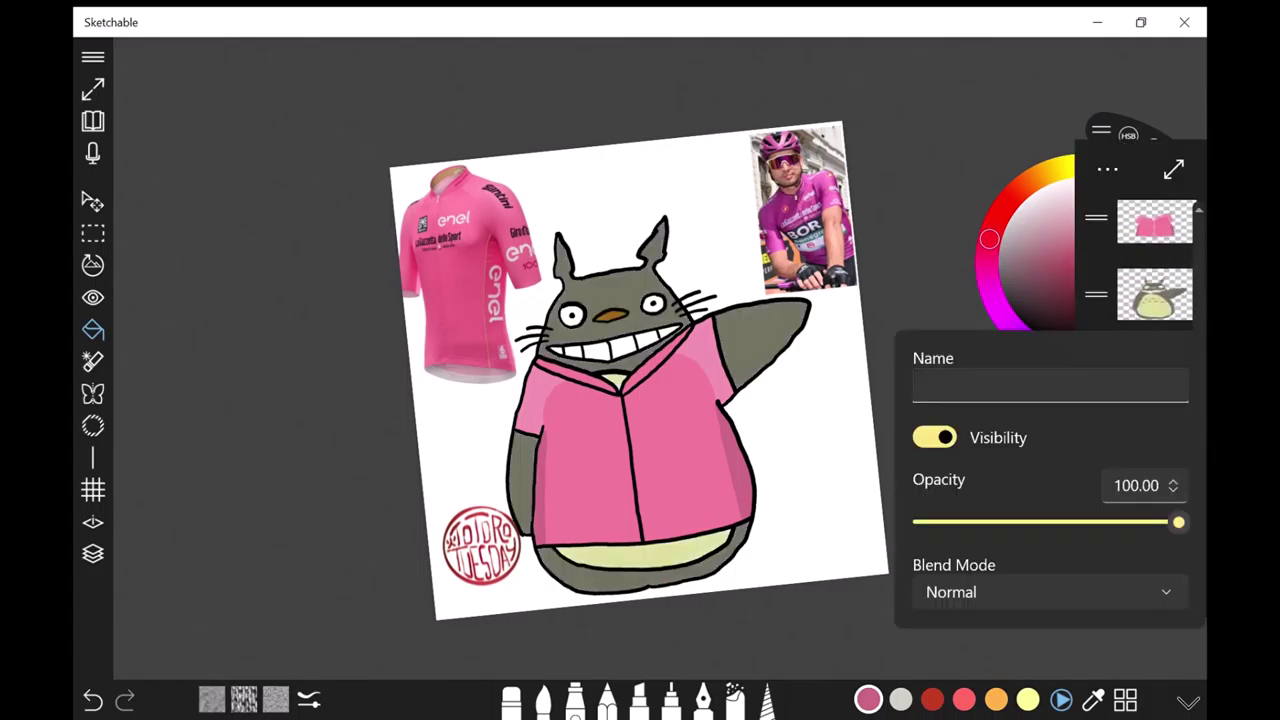
pyautogui.click(93, 553)
# Step: Paint white block-style characters running vertically along the jersey's two dark pink side panels
pyautogui.scroll(5, 640, 520)
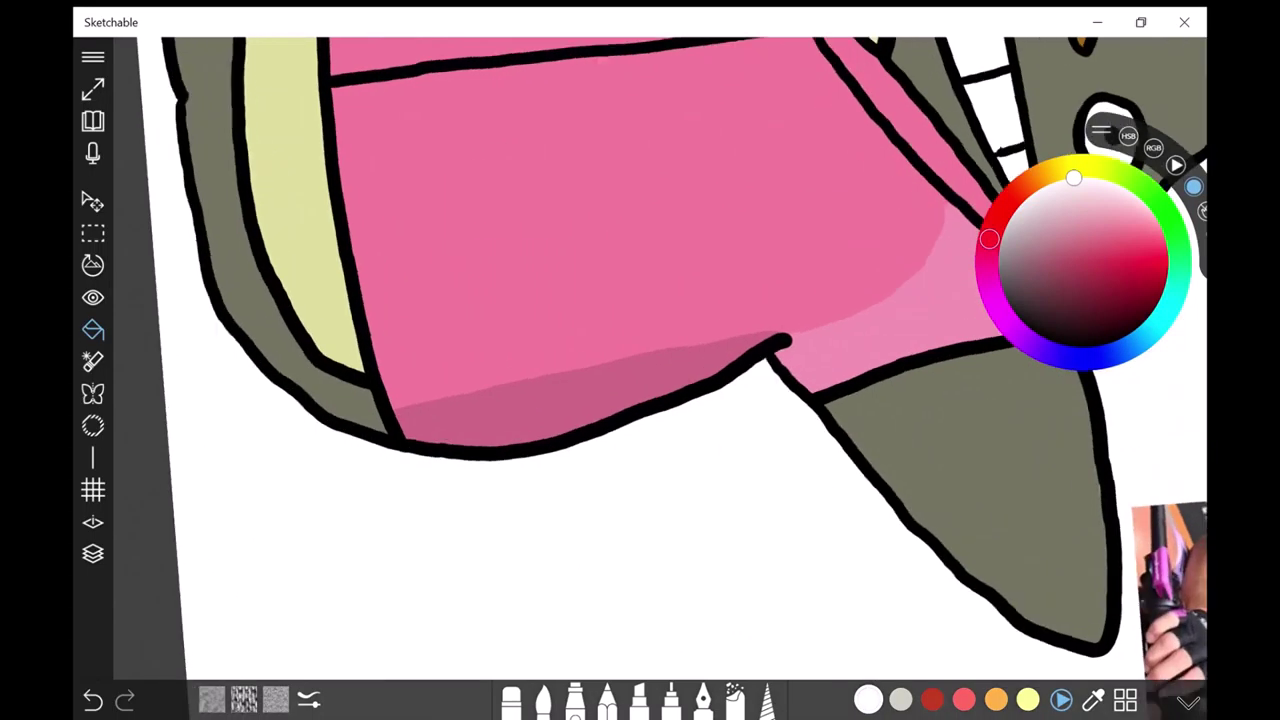
pyautogui.moveTo(486, 411); pyautogui.dragTo(491, 443)
pyautogui.scroll(-5, 640, 360)
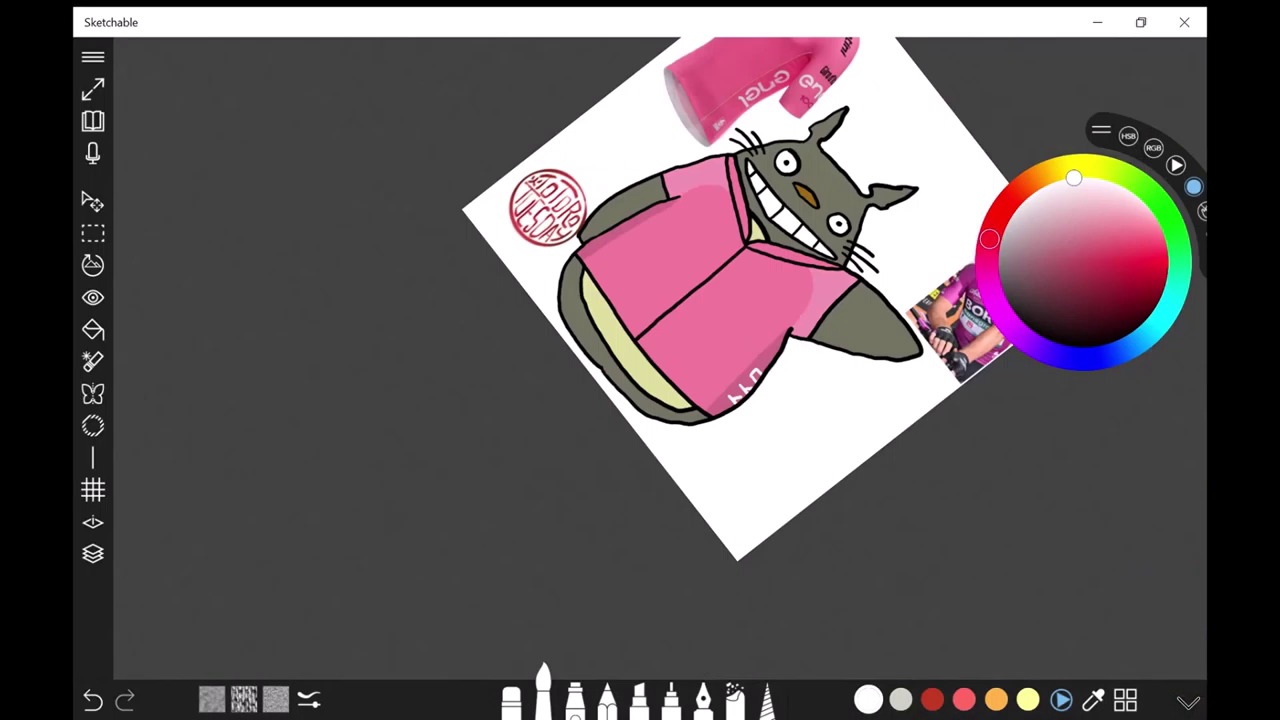
pyautogui.scroll(5, 640, 360)
pyautogui.scroll(-5, 640, 360)
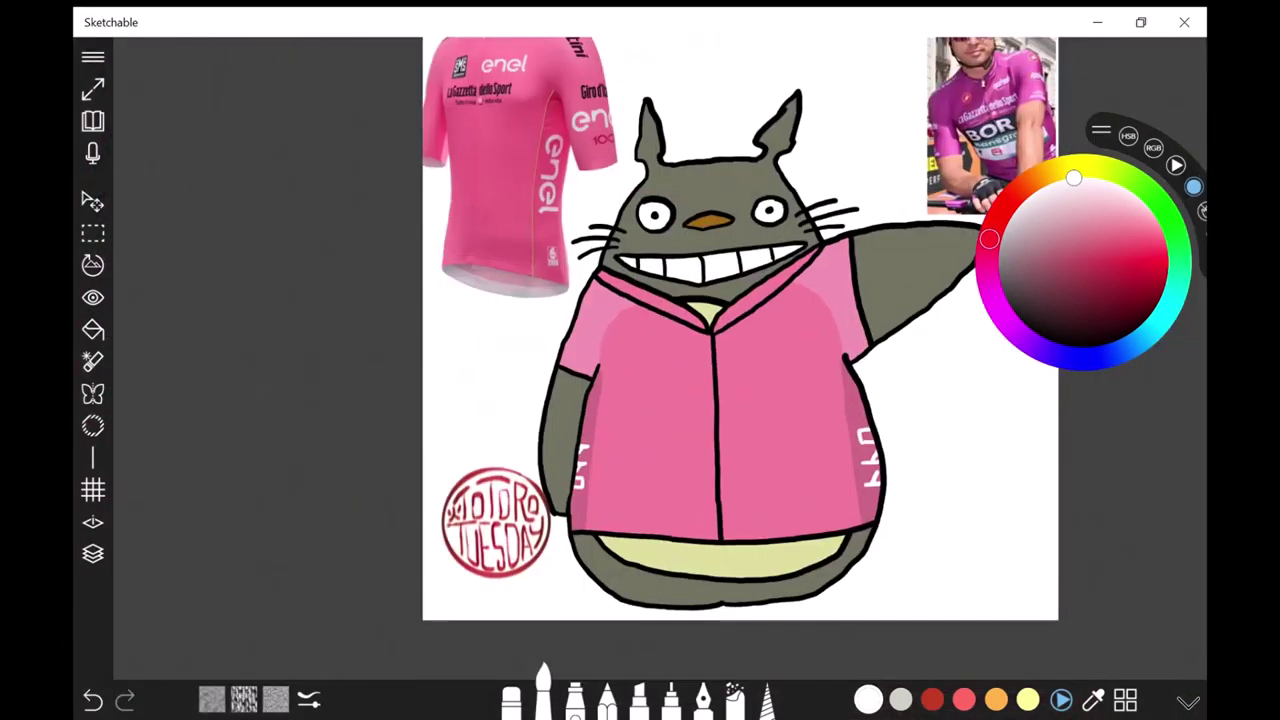
# Step: Draw four parallel light grey lines across the jersey with the straight ruler, from sleeve height to just above the hem
pyautogui.scroll(3, 640, 360)
pyautogui.click(93, 553)
pyautogui.scroll(-1, 1140, 330)
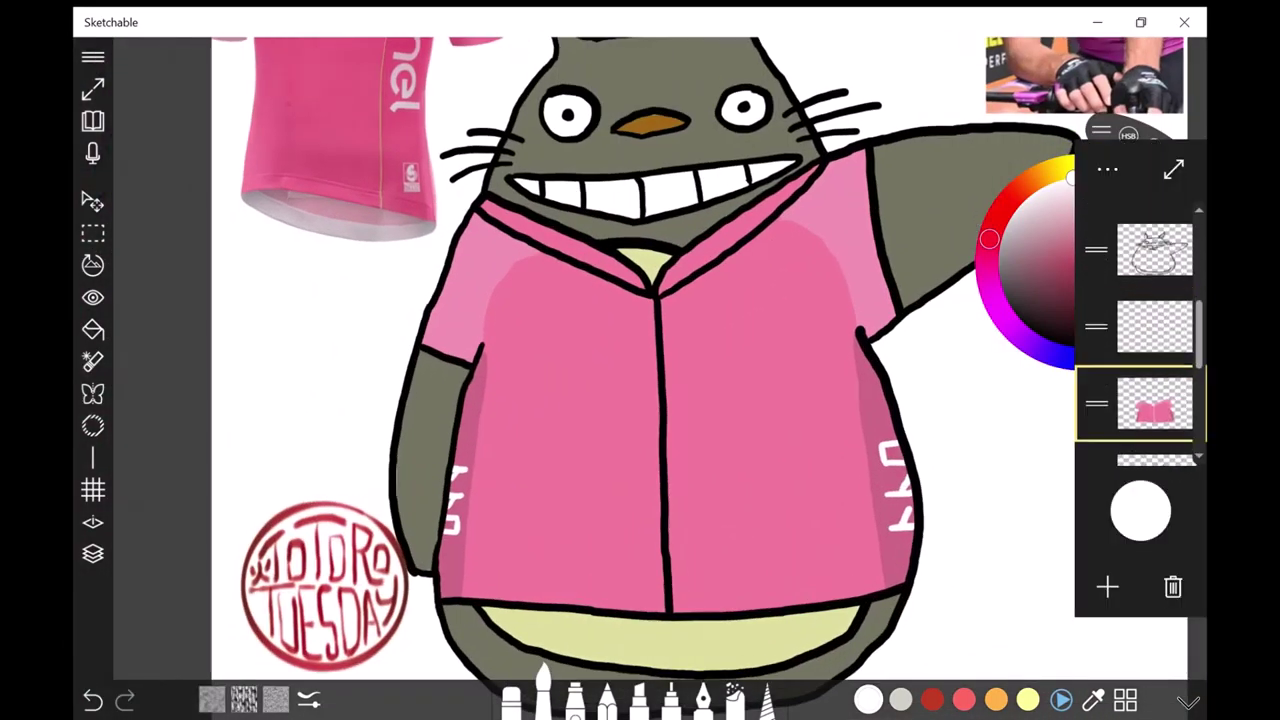
pyautogui.click(900, 699)
pyautogui.click(93, 457)
pyautogui.moveTo(746, 218)
pyautogui.mouseDown()
pyautogui.moveTo(677, 277)
pyautogui.moveTo(670, 323)
pyautogui.mouseUp()
pyautogui.moveTo(430, 323); pyautogui.dragTo(920, 323)
pyautogui.moveTo(670, 323); pyautogui.dragTo(671, 374)
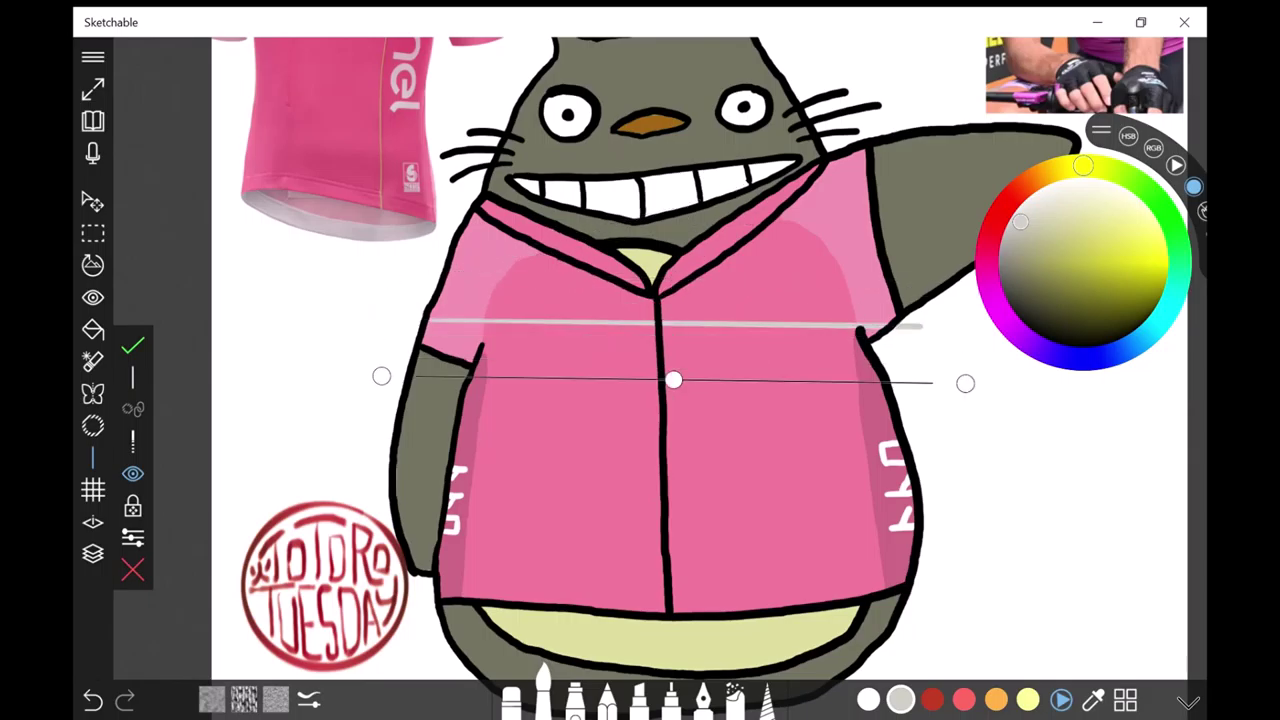
pyautogui.moveTo(430, 388); pyautogui.dragTo(925, 388)
pyautogui.moveTo(671, 388); pyautogui.dragTo(663, 457)
pyautogui.moveTo(440, 458); pyautogui.dragTo(925, 458)
pyautogui.moveTo(663, 458); pyautogui.dragTo(666, 538)
# Step: Move a separate layer directly below the character's outline layer and keep it selected for painting
pyautogui.click(93, 553)
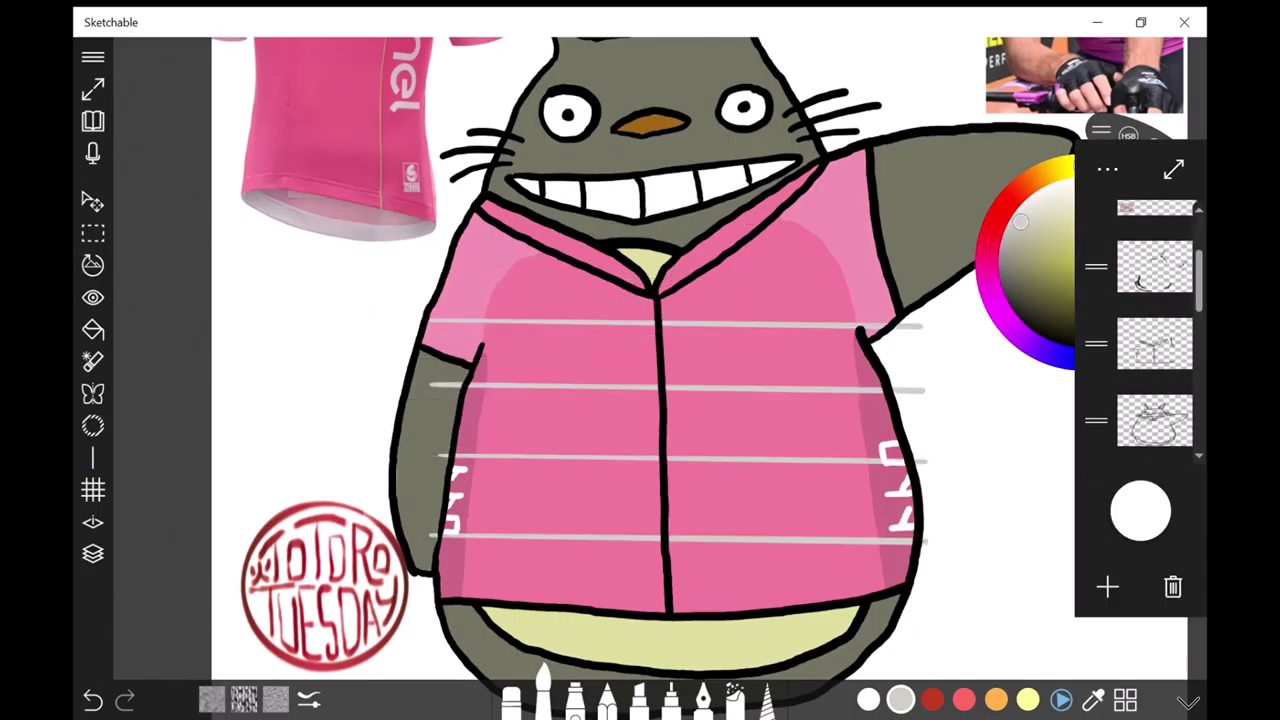
pyautogui.click(1155, 409)
pyautogui.moveTo(1096, 409); pyautogui.dragTo(1096, 330)
pyautogui.moveTo(1096, 424); pyautogui.dragTo(1096, 330)
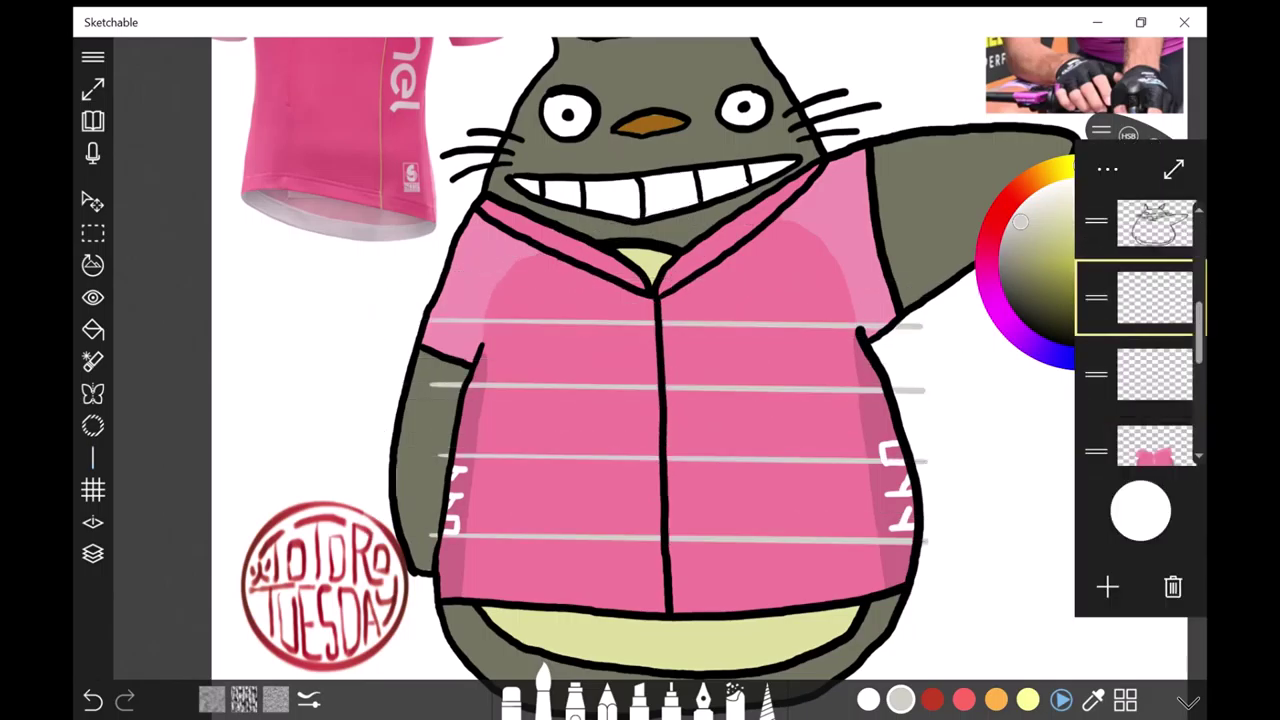
pyautogui.click(93, 553)
# Step: Paint three white block-style characters on the chest beside the zip, between the first and second grey lines
pyautogui.click(542, 690)
pyautogui.scroll(-3, 760, 400)
pyautogui.scroll(5, 833, 418)
pyautogui.moveTo(688, 360); pyautogui.dragTo(688, 424)
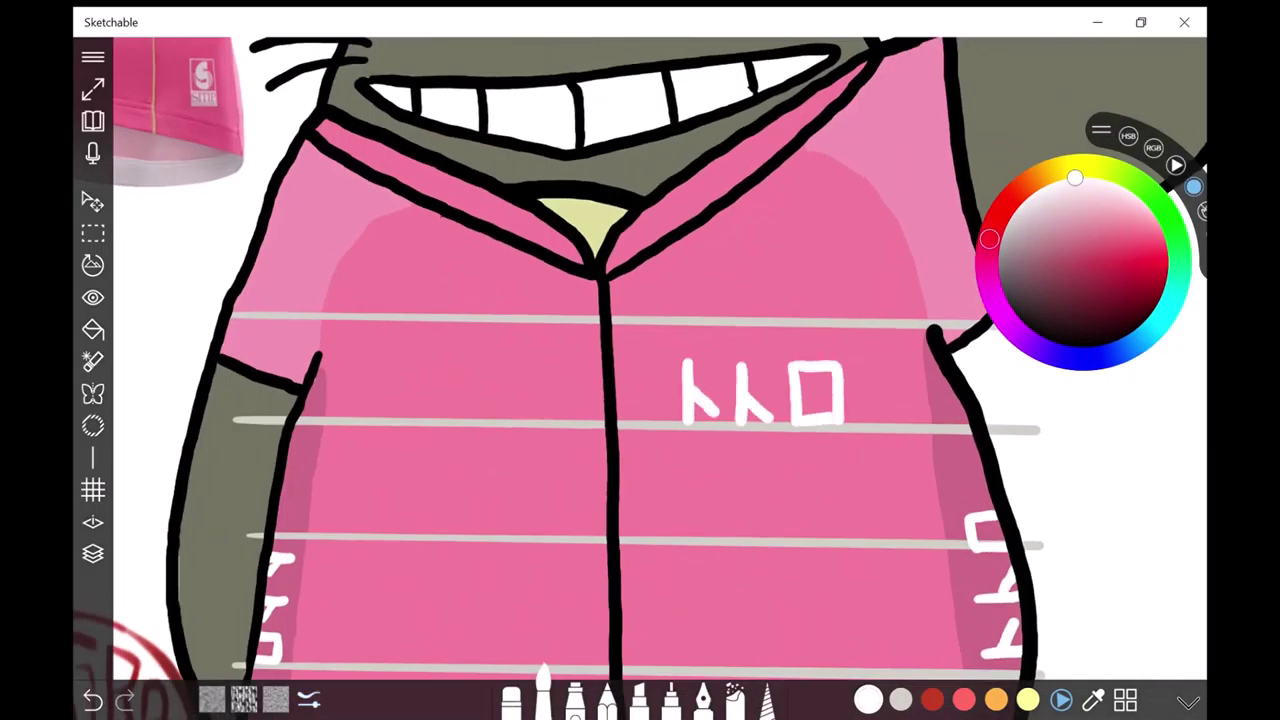
# Step: Check the chest lettering on the reference jersey, switch the brush to black and reduce its stroke size
pyautogui.scroll(-5, 640, 400)
pyautogui.scroll(5, 560, 300)
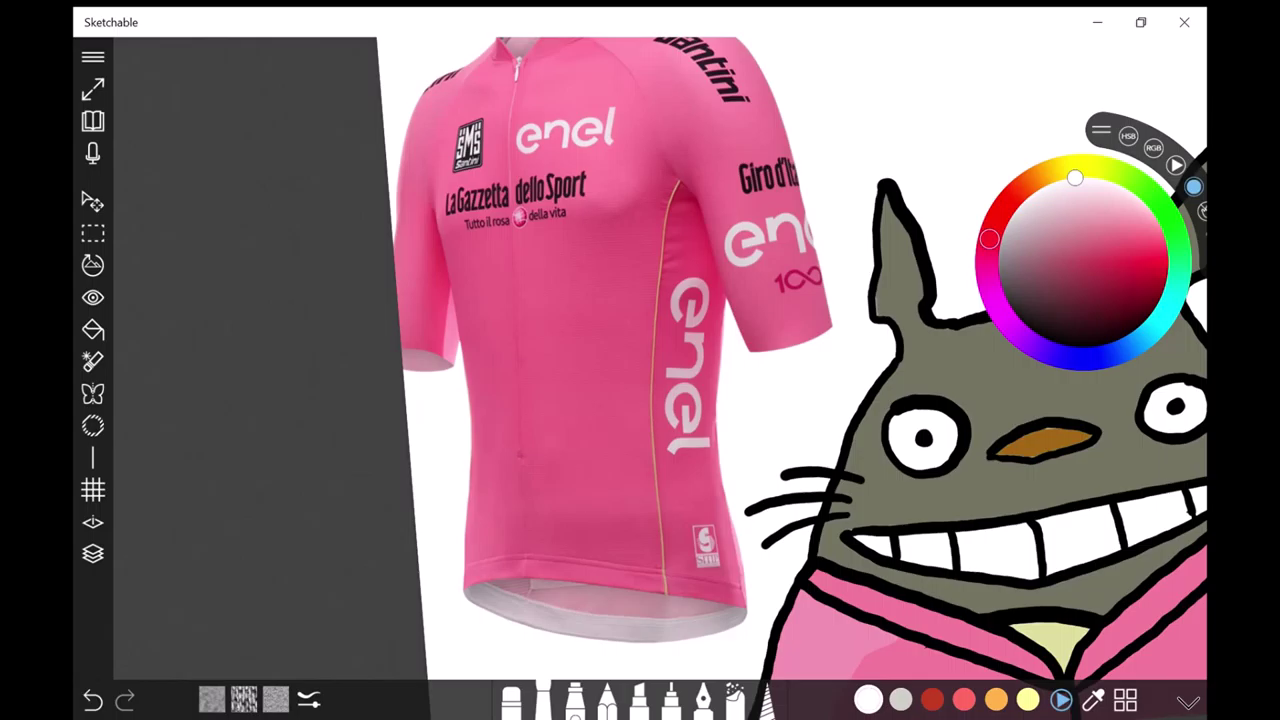
pyautogui.scroll(5, 700, 500)
pyautogui.click(542, 700)
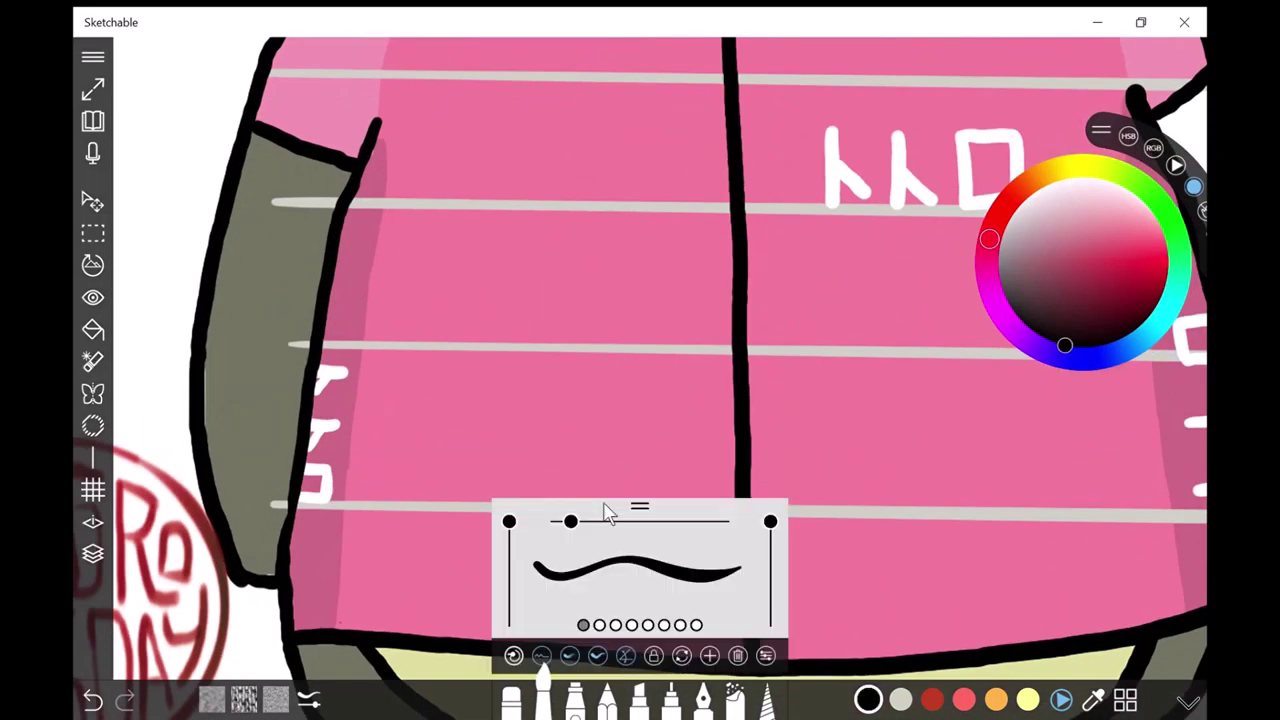
pyautogui.moveTo(569, 520); pyautogui.dragTo(557, 520)
# Step: Turn on the drawing grid and undo the black trial lettering "Tutto"
pyautogui.scroll(-5, 603, 509)
pyautogui.scroll(5, 733, 497)
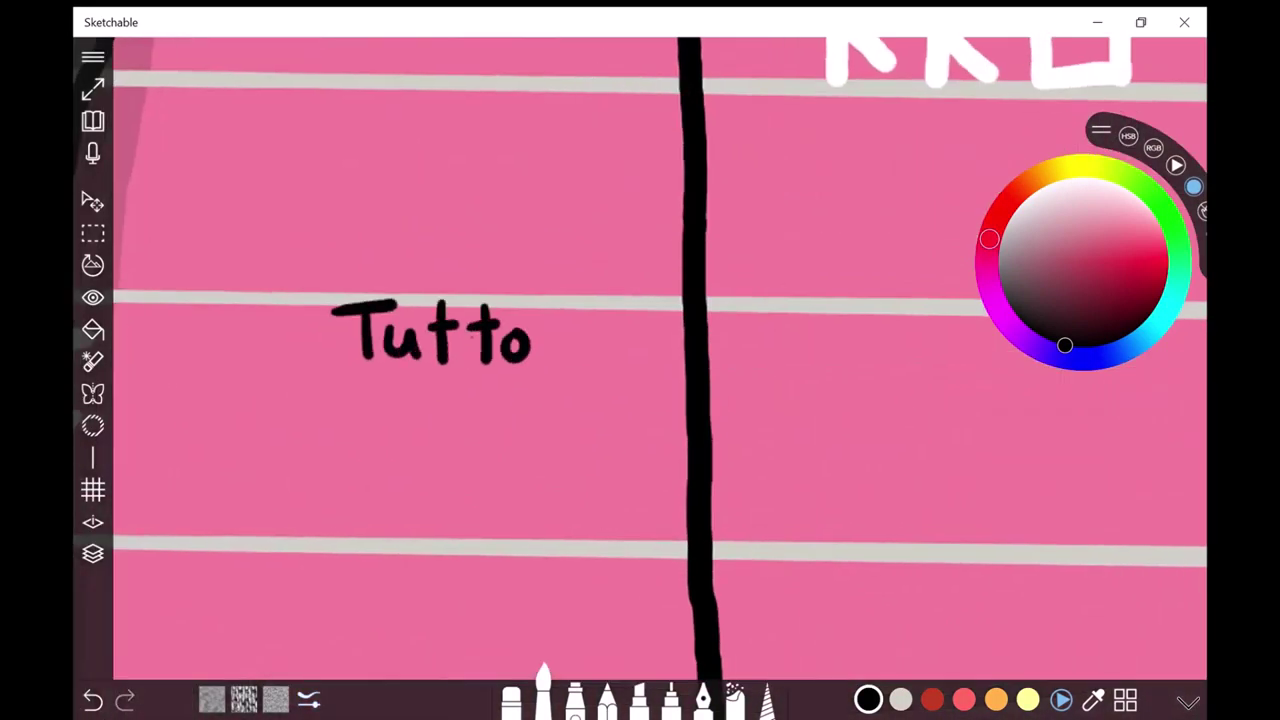
pyautogui.moveTo(603, 300); pyautogui.dragTo(603, 366)
pyautogui.click(93, 490)
pyautogui.hotkey('ctrl', 'z')
pyautogui.hotkey('ctrl', 'z')
pyautogui.hotkey('ctrl', 'z')
pyautogui.hotkey('ctrl', 'z')
pyautogui.hotkey('ctrl', 'z')
pyautogui.hotkey('ctrl', 'z')
pyautogui.hotkey('ctrl', 'z')
pyautogui.hotkey('ctrl', 'z')
pyautogui.hotkey('ctrl', 'z')
pyautogui.hotkey('ctrl', 'z')
pyautogui.hotkey('ctrl', 'z')
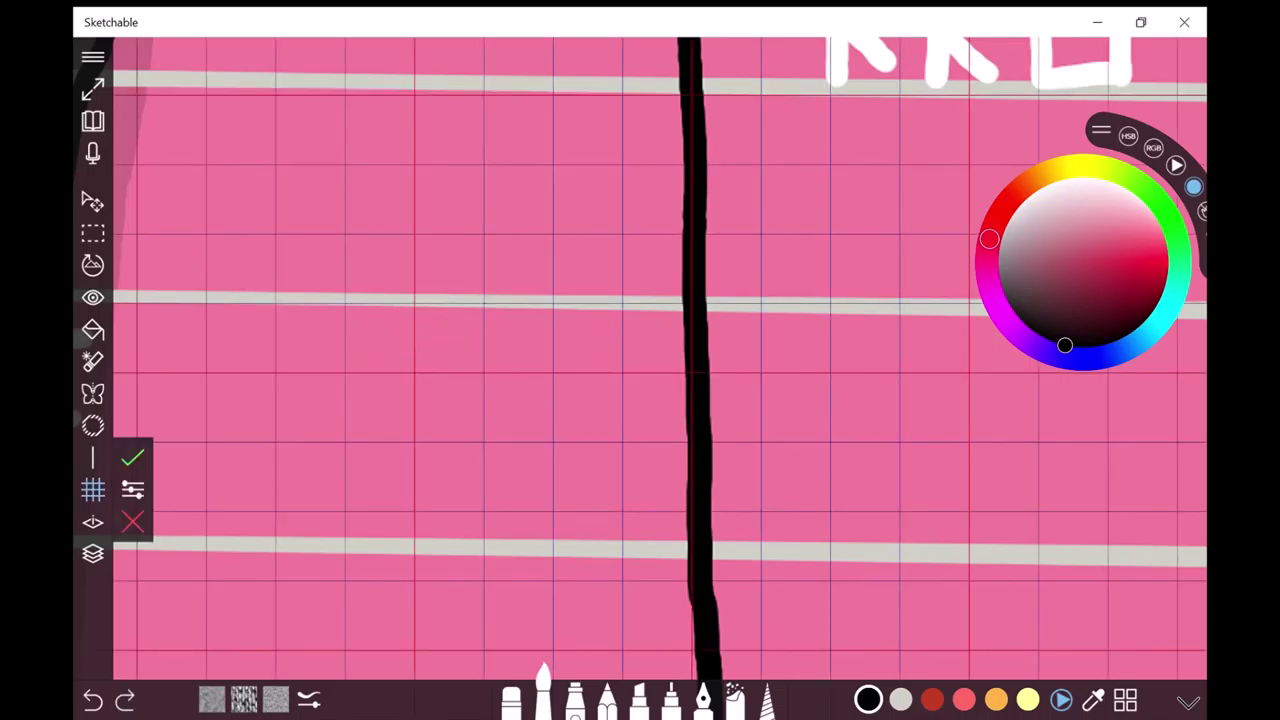
# Step: Write "Tutto il rosa" in black along the grid, between the third and fourth grey lines and across the zip
pyautogui.moveTo(305, 376); pyautogui.dragTo(368, 378)
pyautogui.moveTo(343, 378); pyautogui.dragTo(345, 440)
pyautogui.moveTo(362, 402); pyautogui.dragTo(402, 436)
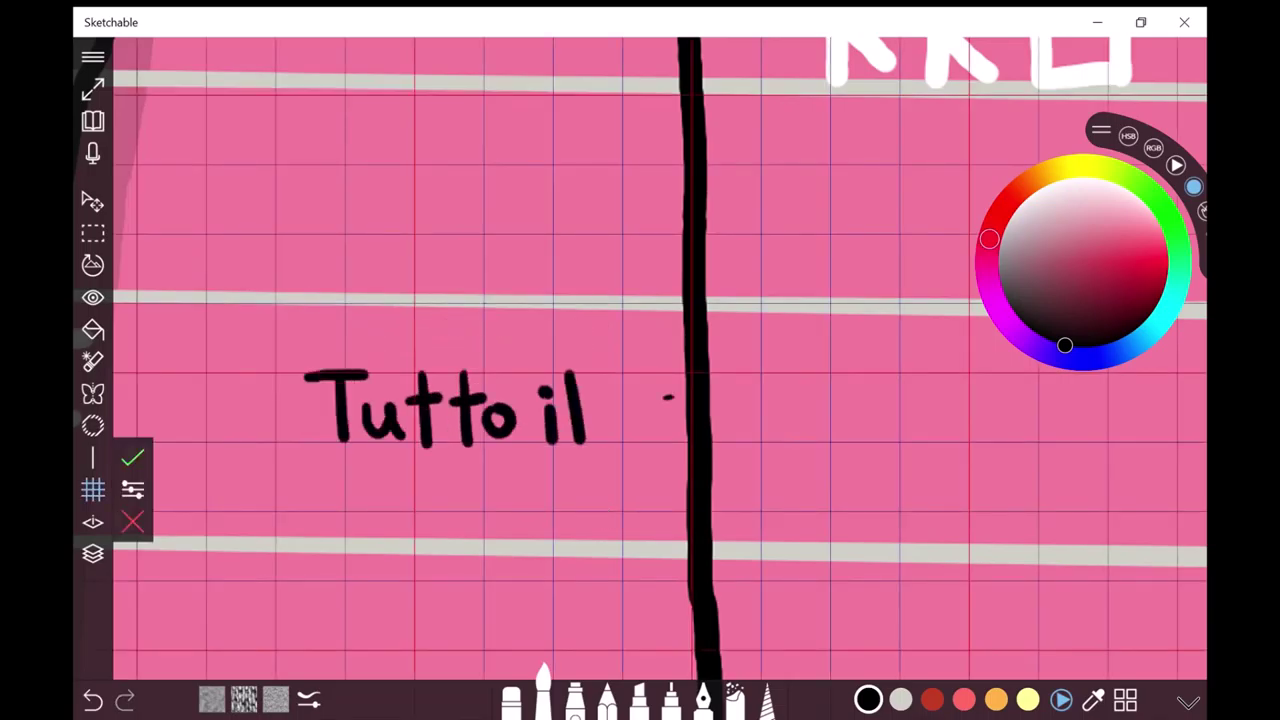
pyautogui.scroll(-5, 640, 380)
pyautogui.scroll(5, 400, 360)
pyautogui.moveTo(462, 324); pyautogui.dragTo(500, 326)
pyautogui.moveTo(520, 328); pyautogui.dragTo(512, 352)
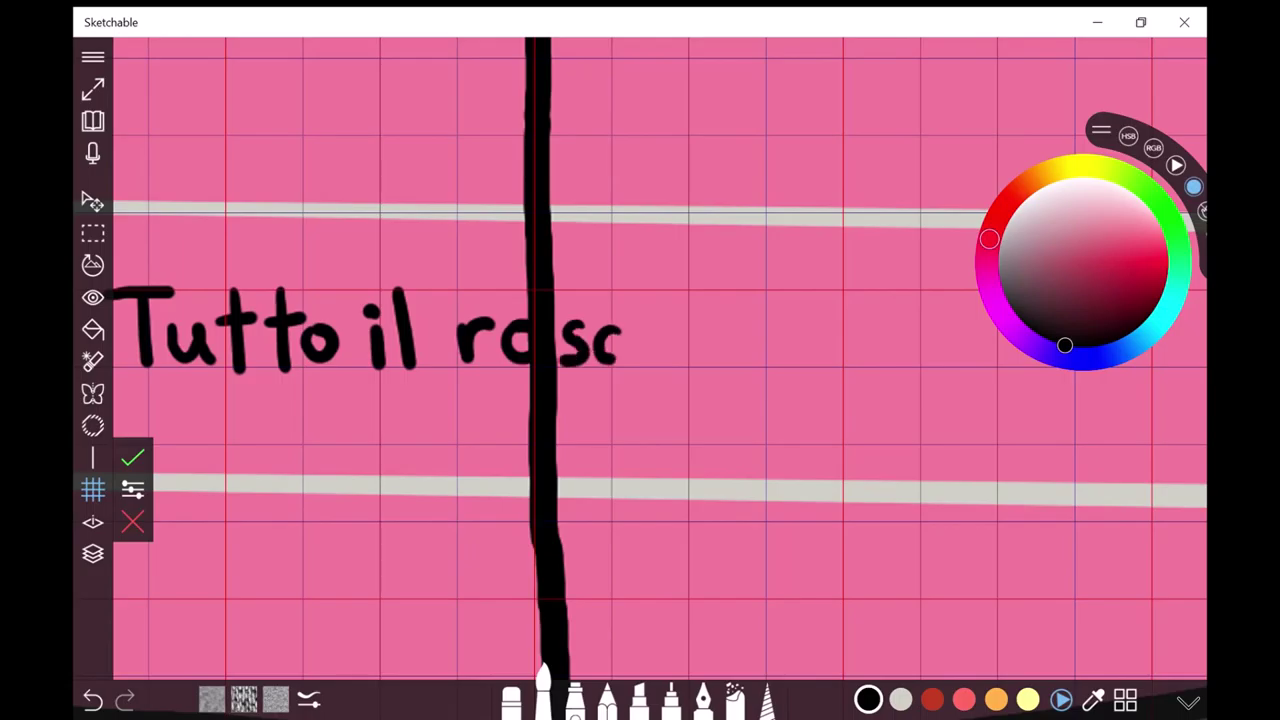
# Step: Paint a filled darker pink circle right after the word "rosa"
pyautogui.click(868, 699)
pyautogui.moveTo(789, 434); pyautogui.dragTo(768, 434)
pyautogui.click(729, 334)
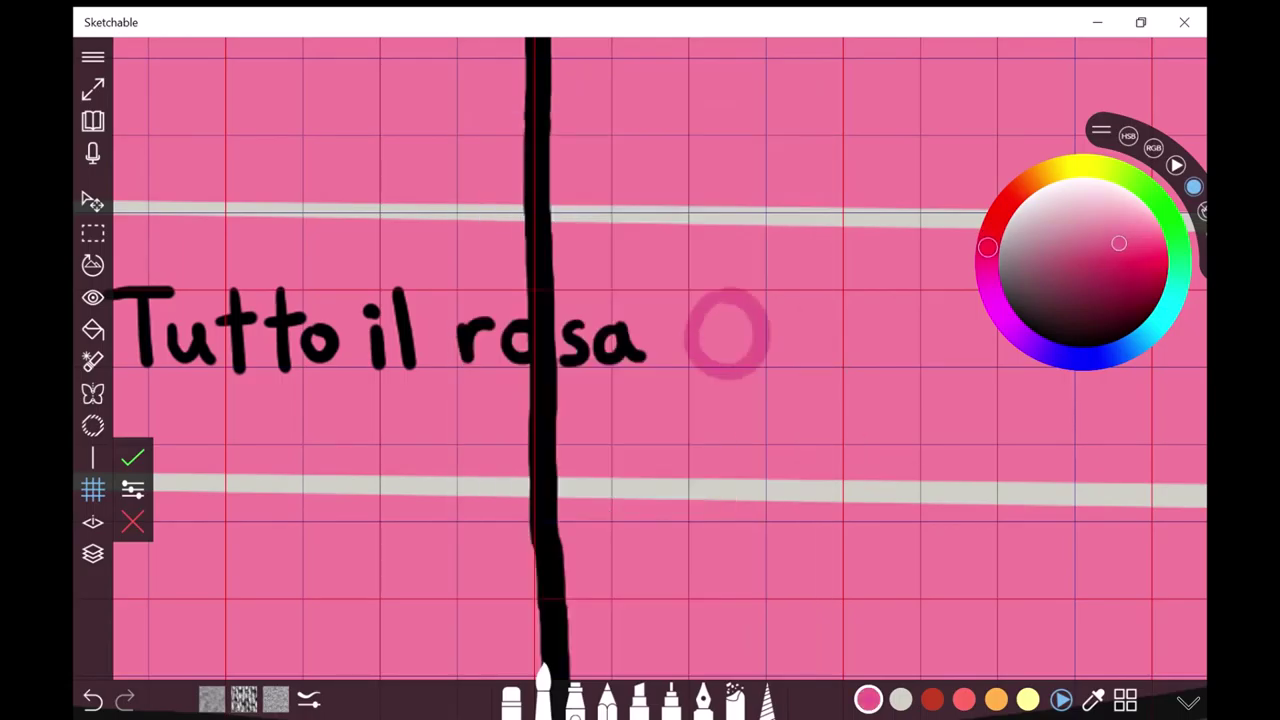
pyautogui.click(724, 333)
pyautogui.click(730, 330)
# Step: Write "della vita" in black after the pink circle, aligned with the first half of the slogan
pyautogui.moveTo(700, 400); pyautogui.dragTo(460, 400)
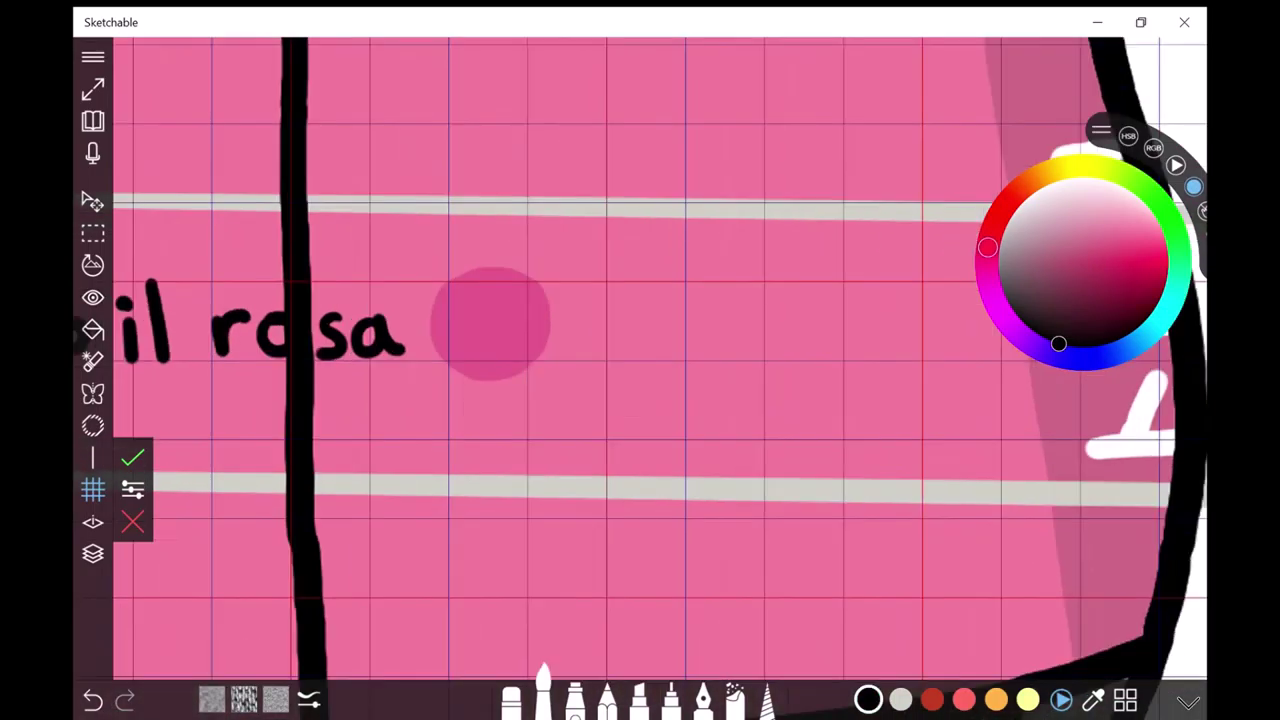
pyautogui.moveTo(632, 318); pyautogui.dragTo(636, 350)
pyautogui.moveTo(640, 285)
pyautogui.mouseDown()
pyautogui.moveTo(642, 358)
pyautogui.moveTo(690, 352)
pyautogui.mouseUp()
pyautogui.moveTo(706, 282); pyautogui.dragTo(708, 360)
pyautogui.moveTo(734, 285); pyautogui.dragTo(732, 325)
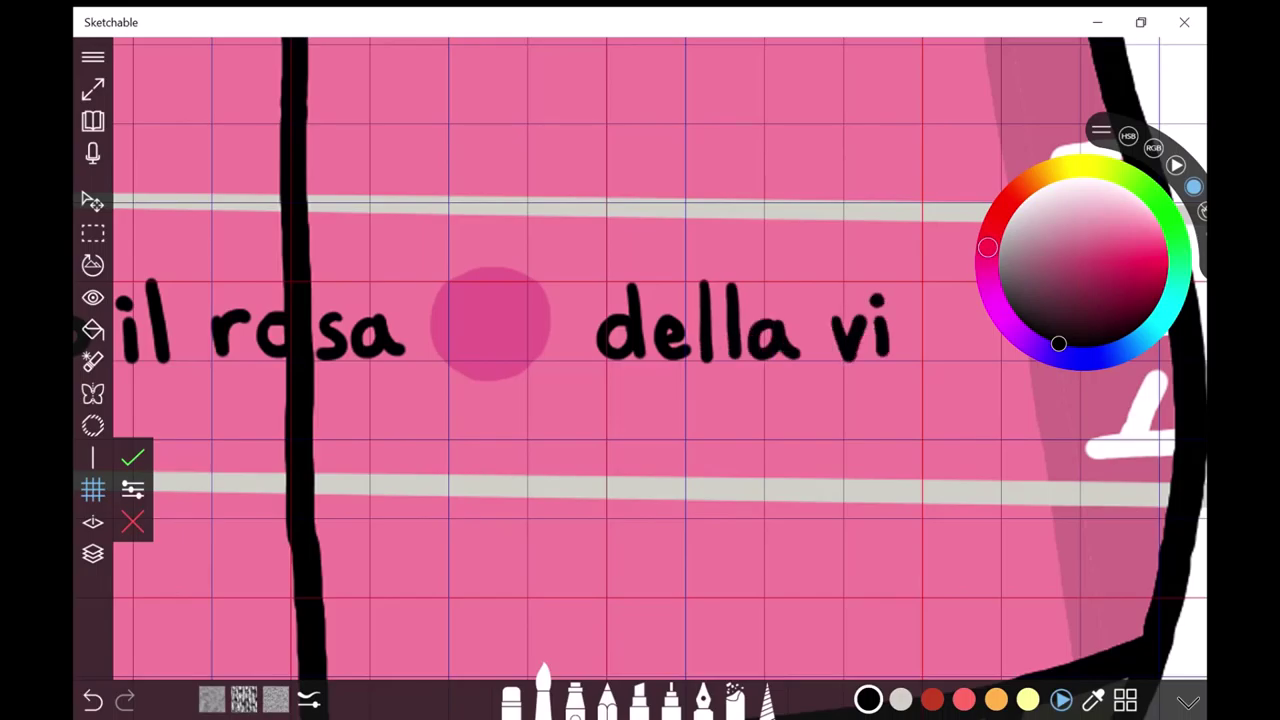
pyautogui.moveTo(915, 285); pyautogui.dragTo(917, 356)
pyautogui.moveTo(900, 305); pyautogui.dragTo(934, 303)
pyautogui.moveTo(975, 325); pyautogui.dragTo(985, 358)
# Step: Select the slogan and shift it up and left towards the jersey's centre, and adjust the pink circle between the words
pyautogui.scroll(-5, 640, 360)
pyautogui.click(92, 232)
pyautogui.moveTo(387, 272); pyautogui.dragTo(727, 337)
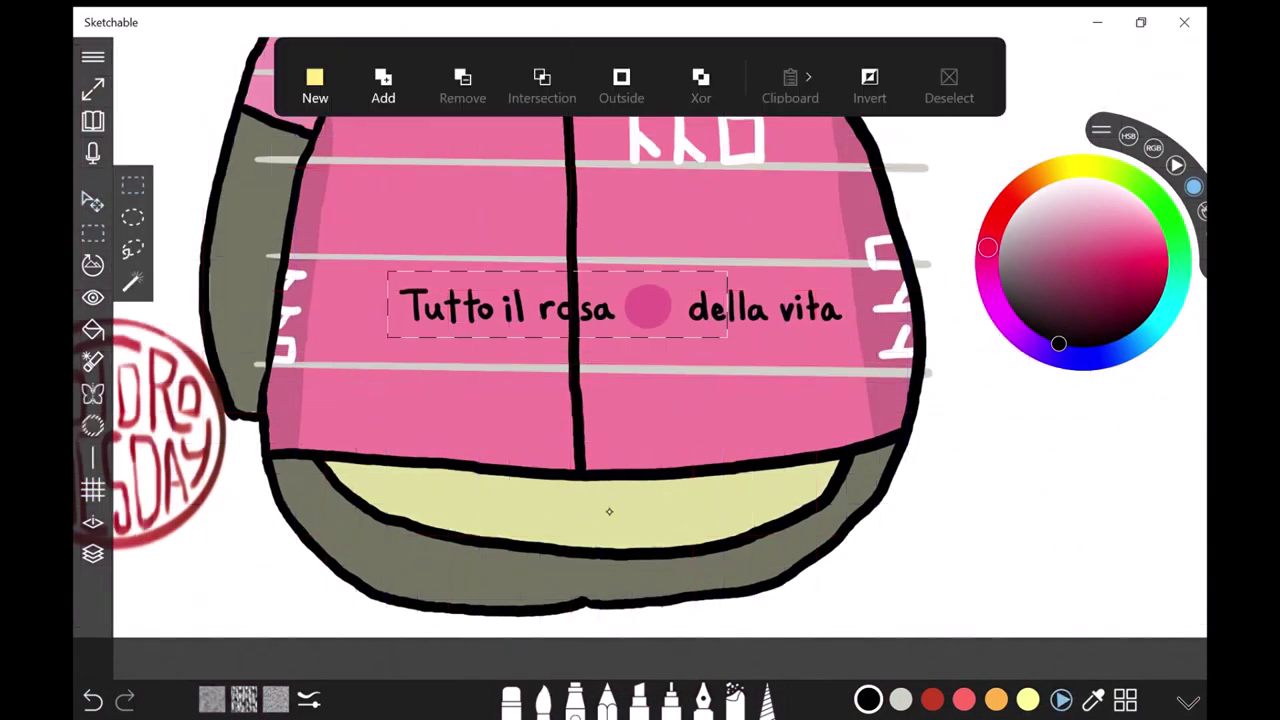
pyautogui.click(560, 305)
pyautogui.moveTo(560, 305); pyautogui.dragTo(514, 280)
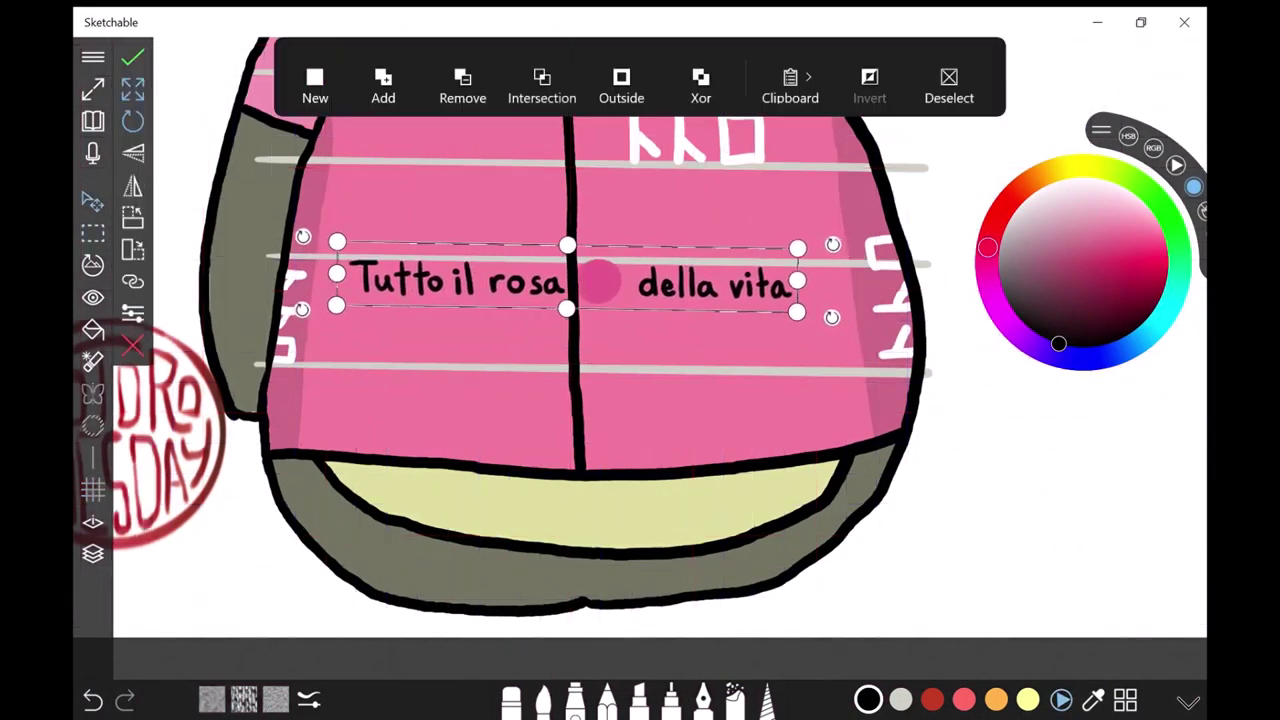
pyautogui.click(132, 57)
pyautogui.moveTo(632, 236); pyautogui.dragTo(572, 320)
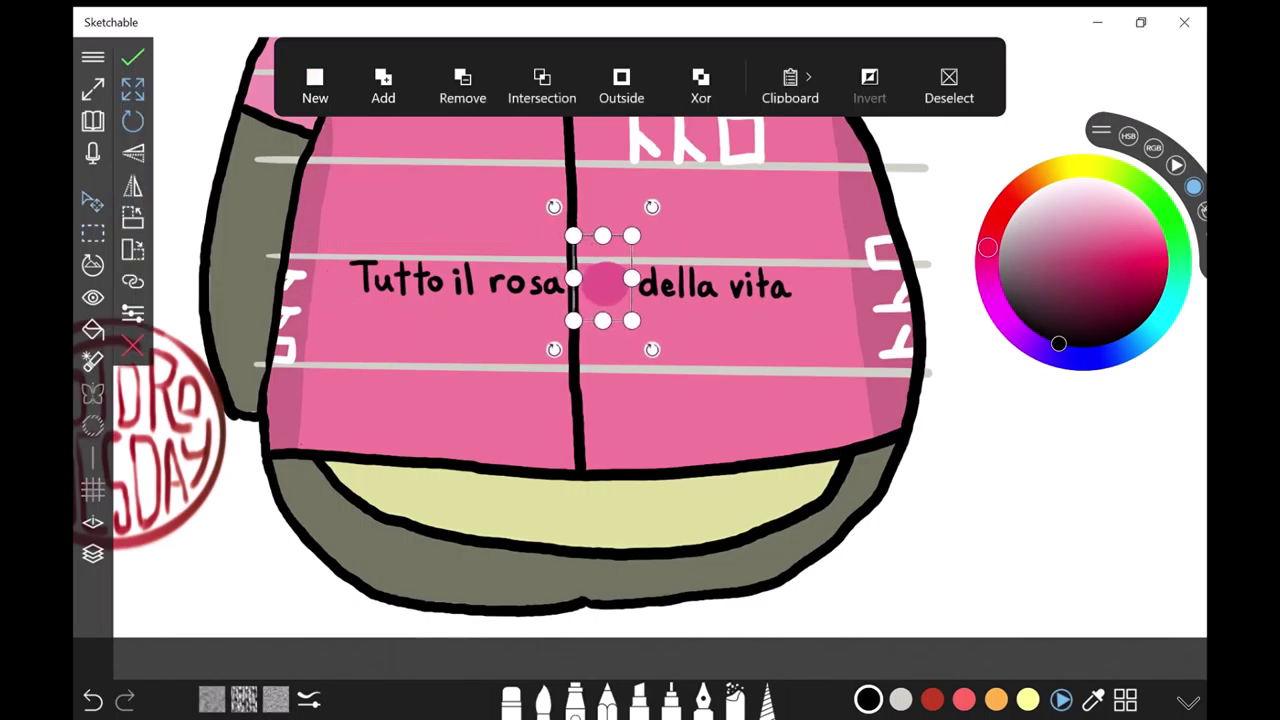
# Step: Draw a pale pink acorn inside the darker pink circle
pyautogui.scroll(-5, 640, 360)
pyautogui.scroll(10, 640, 360)
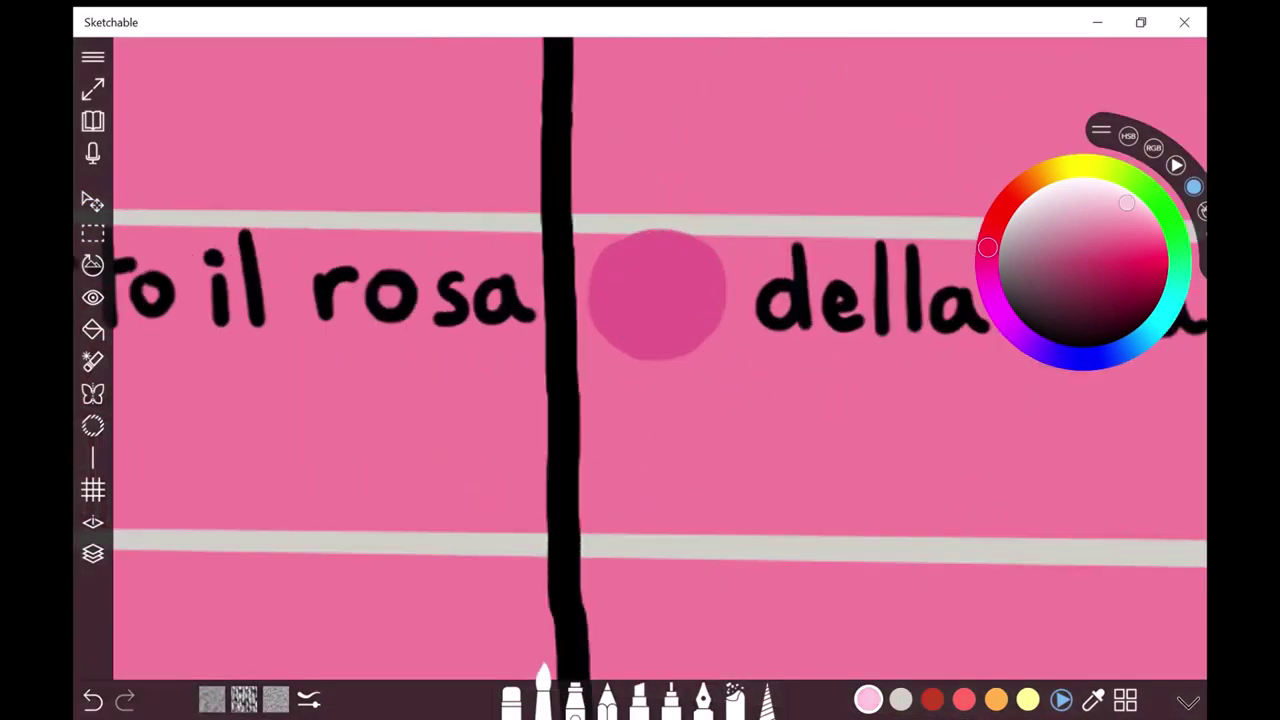
pyautogui.click(308, 698)
pyautogui.moveTo(625, 274); pyautogui.dragTo(697, 280)
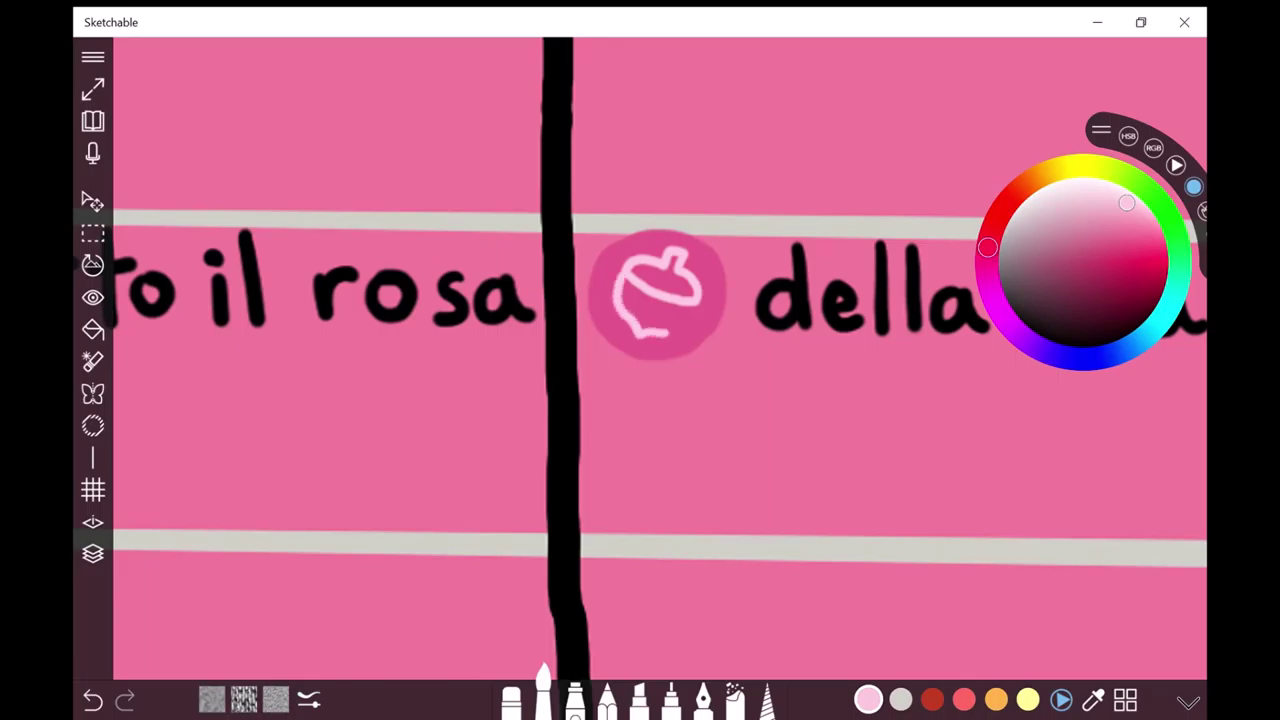
# Step: Make the vintage cyclist photo layer visible again
pyautogui.scroll(-10, 640, 360)
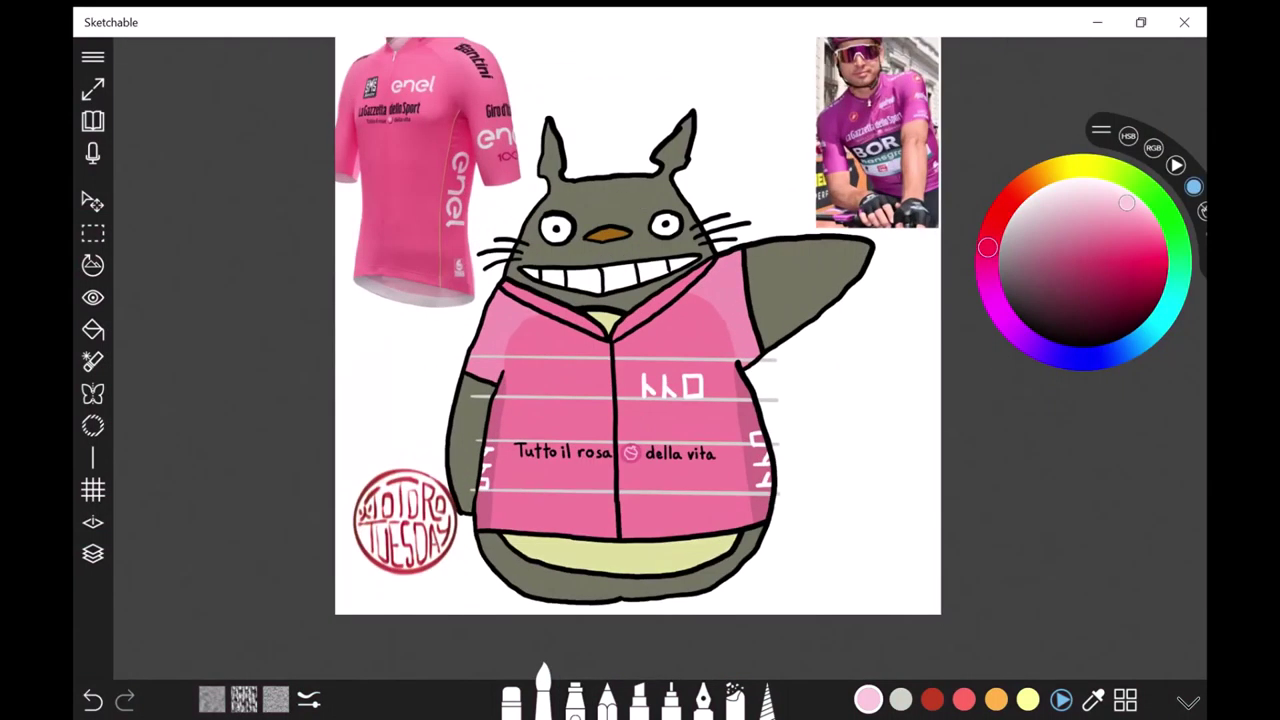
pyautogui.scroll(-5, 640, 360)
pyautogui.scroll(5, 640, 360)
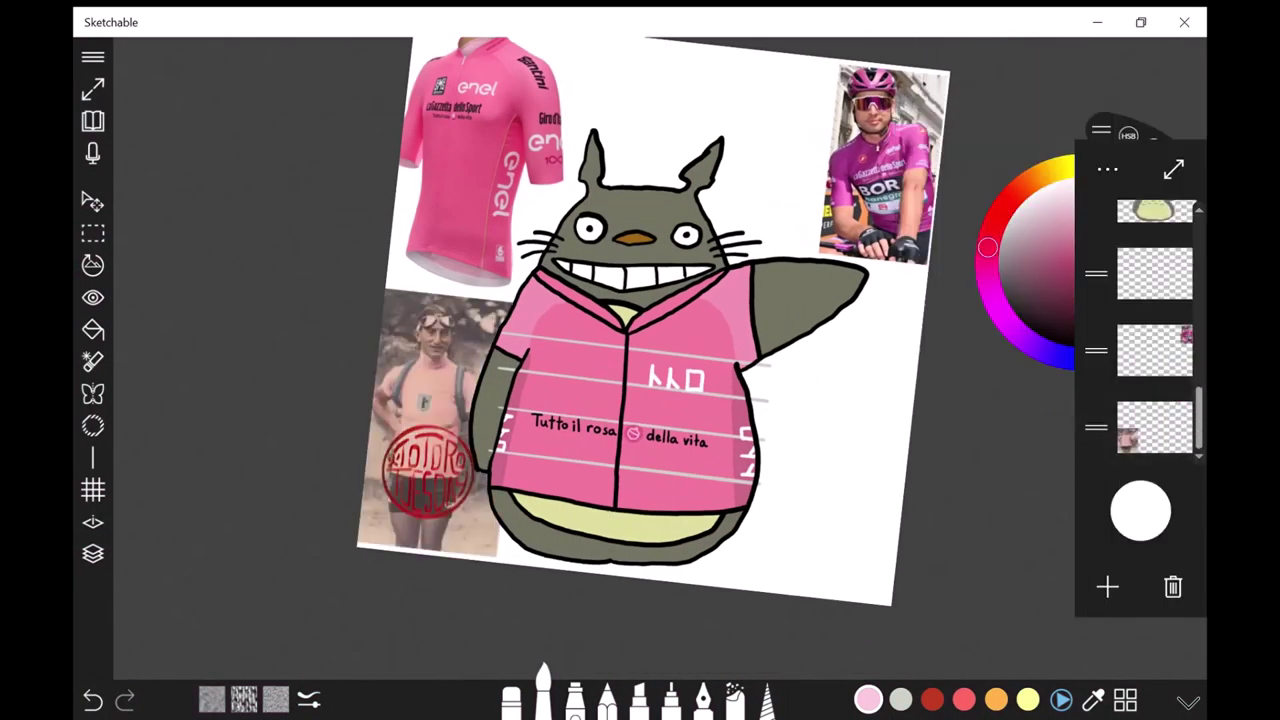
# Step: Paint a light grey shield badge on the jersey's chest, across the zip from the white lettering, and make it narrower
pyautogui.scroll(5, 500, 430)
pyautogui.scroll(3, 345, 270)
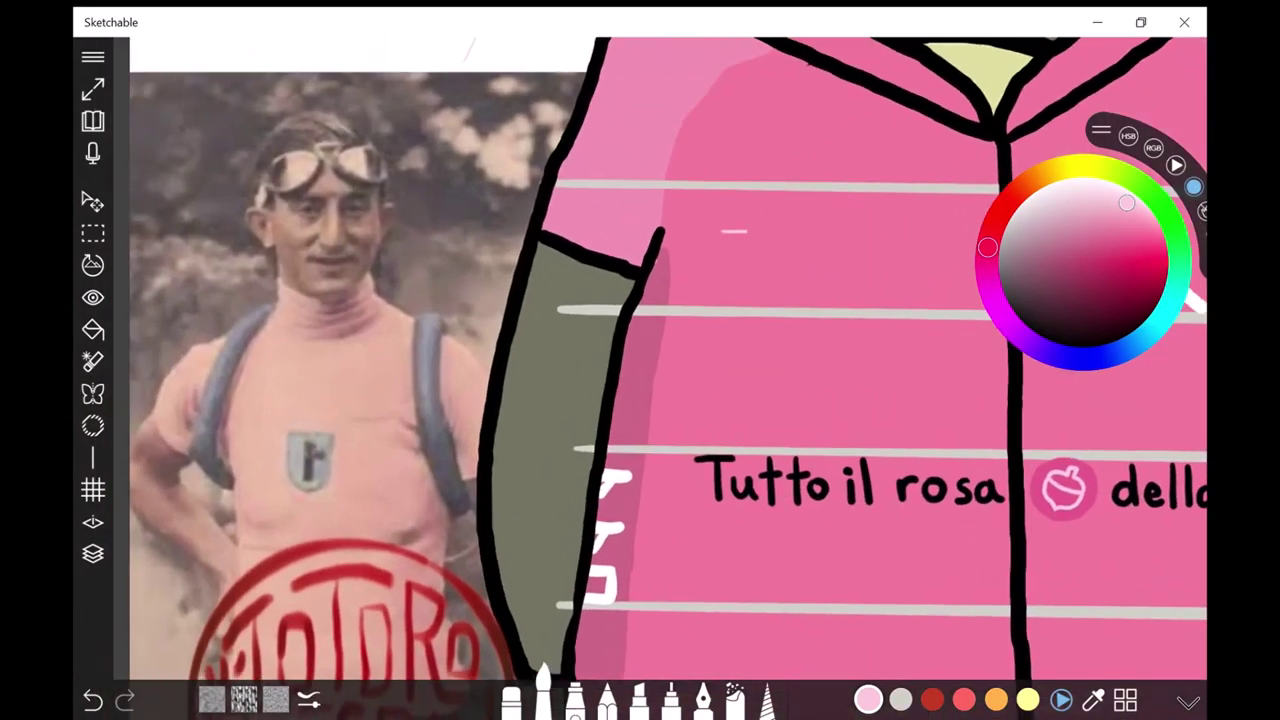
pyautogui.click(900, 699)
pyautogui.moveTo(736, 234); pyautogui.dragTo(795, 229)
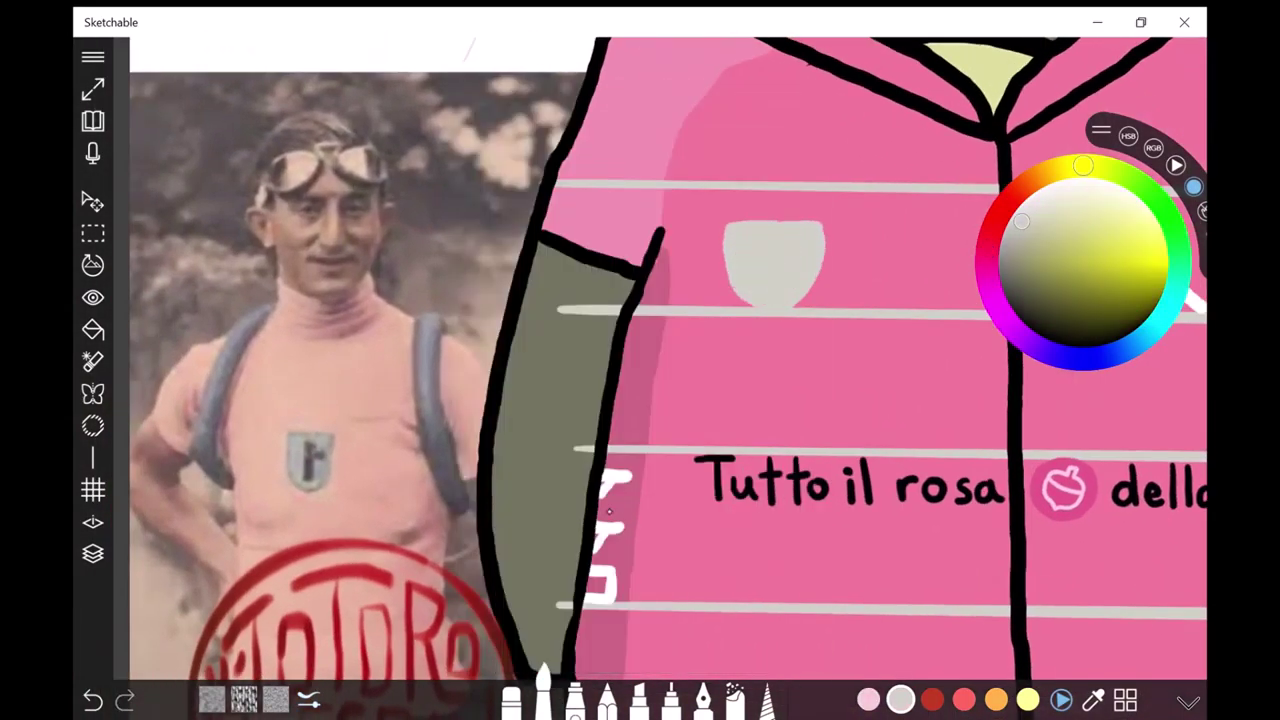
pyautogui.moveTo(714, 193); pyautogui.dragTo(837, 336)
pyautogui.moveTo(844, 263); pyautogui.dragTo(820, 263)
pyautogui.click(134, 51)
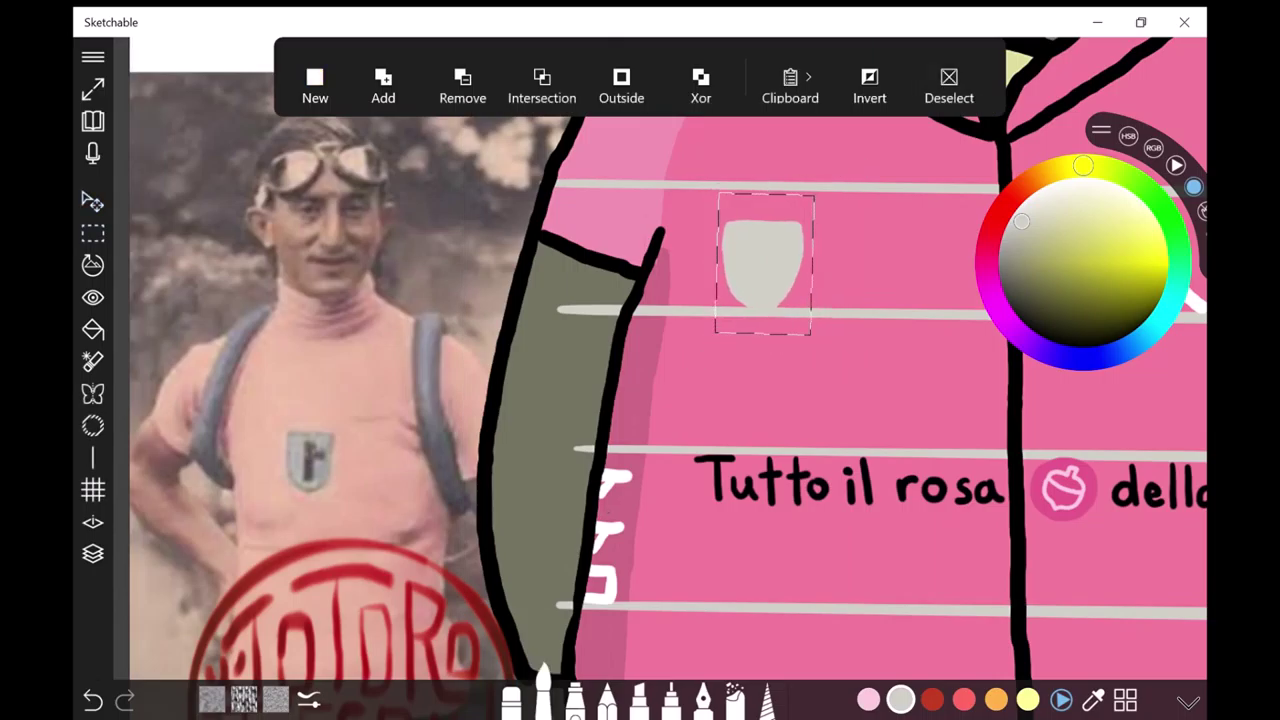
# Step: Draw the black emblem inside the grey shield, matching the badge in the vintage cyclist photo
pyautogui.click(900, 699)
pyautogui.scroll(3, 802, 248)
pyautogui.moveTo(716, 228); pyautogui.dragTo(726, 330)
pyautogui.click(308, 699)
pyautogui.click(308, 699)
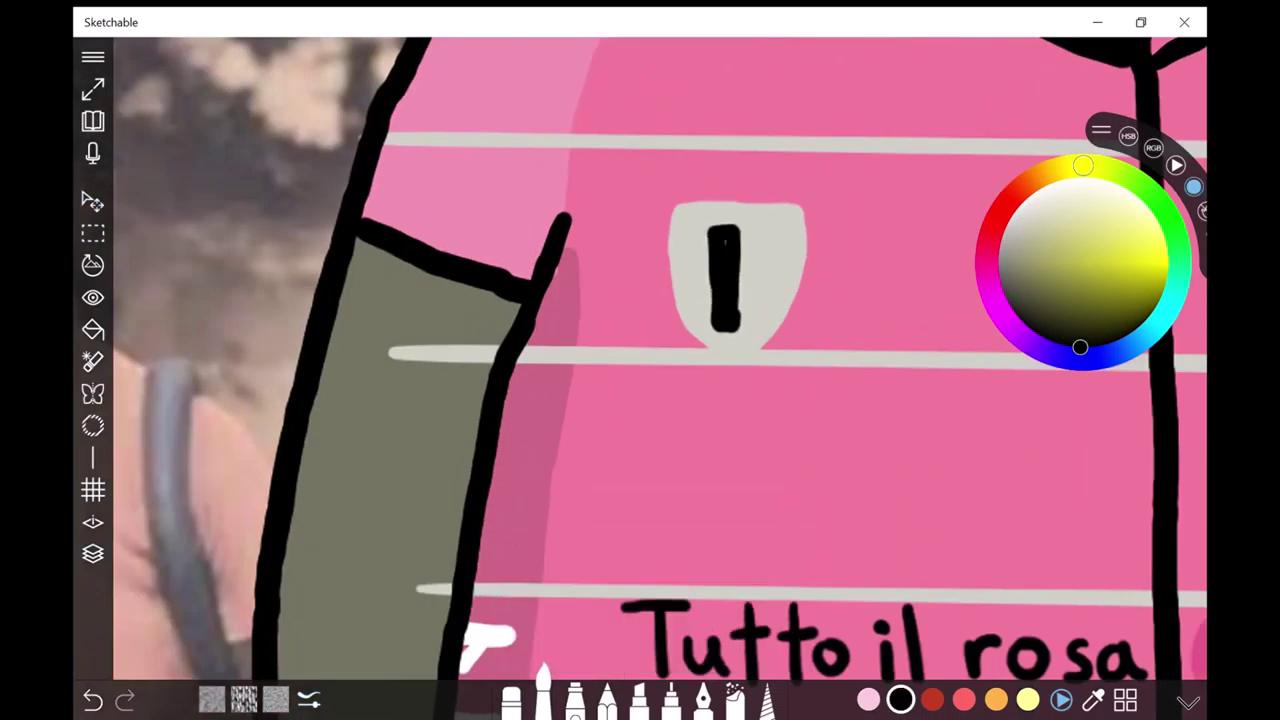
pyautogui.scroll(-5, 609, 511)
# Step: Hide the grey guide lines running across the jersey
pyautogui.click(93, 553)
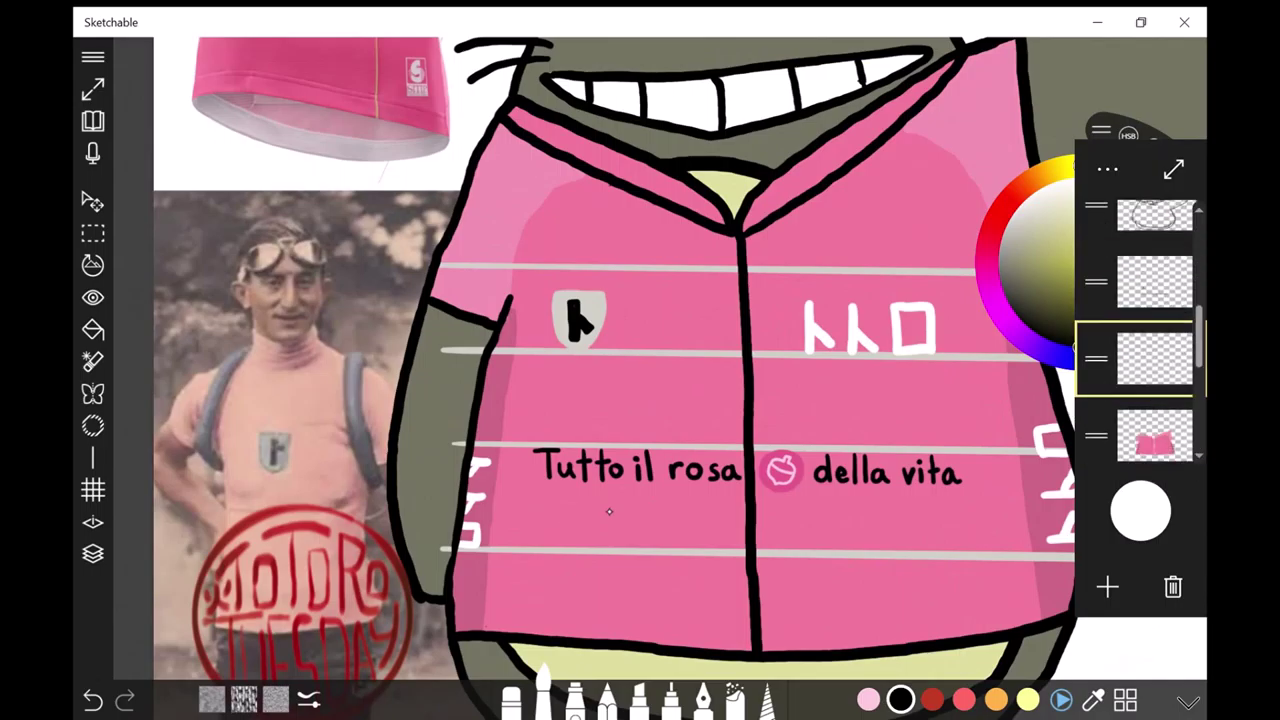
pyautogui.scroll(-5, 609, 511)
pyautogui.scroll(8, 609, 511)
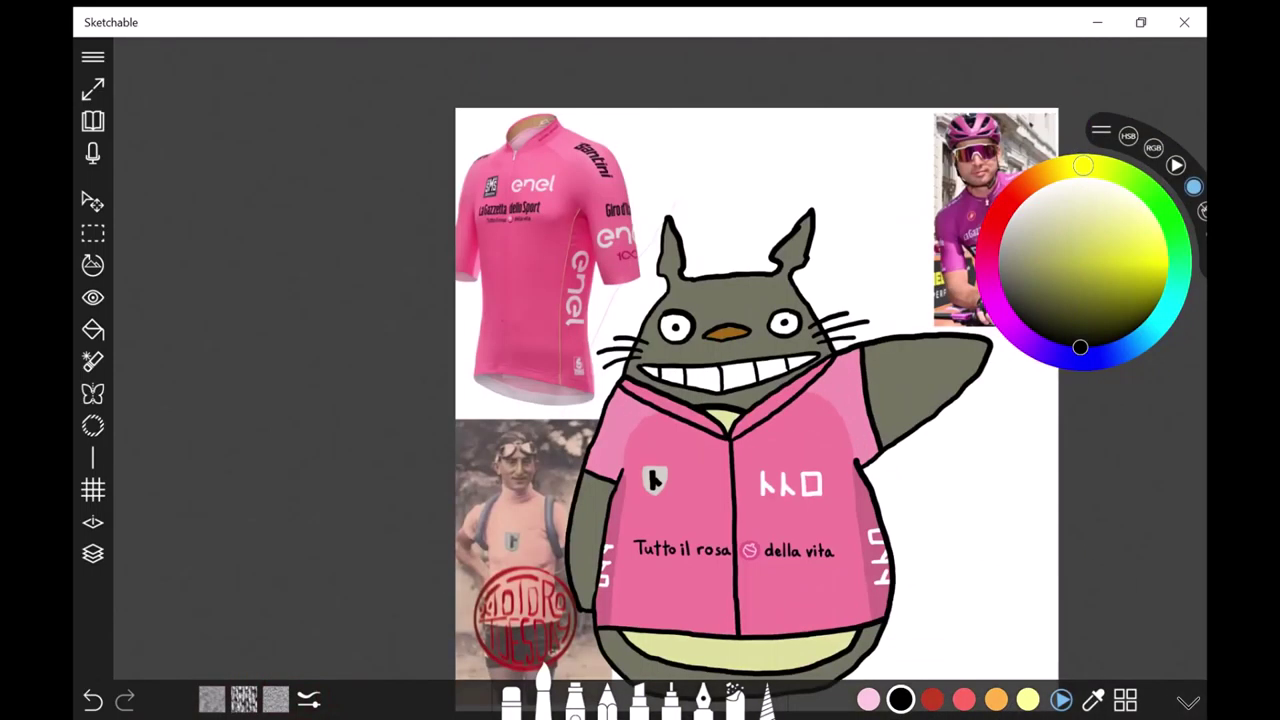
pyautogui.scroll(-2, 609, 511)
# Step: Draw a thin black horizontal ellipse across the zip between the white lettering and the slogan, using the ellipse guide
pyautogui.click(93, 553)
pyautogui.scroll(1, 1140, 330)
pyautogui.click(1143, 334)
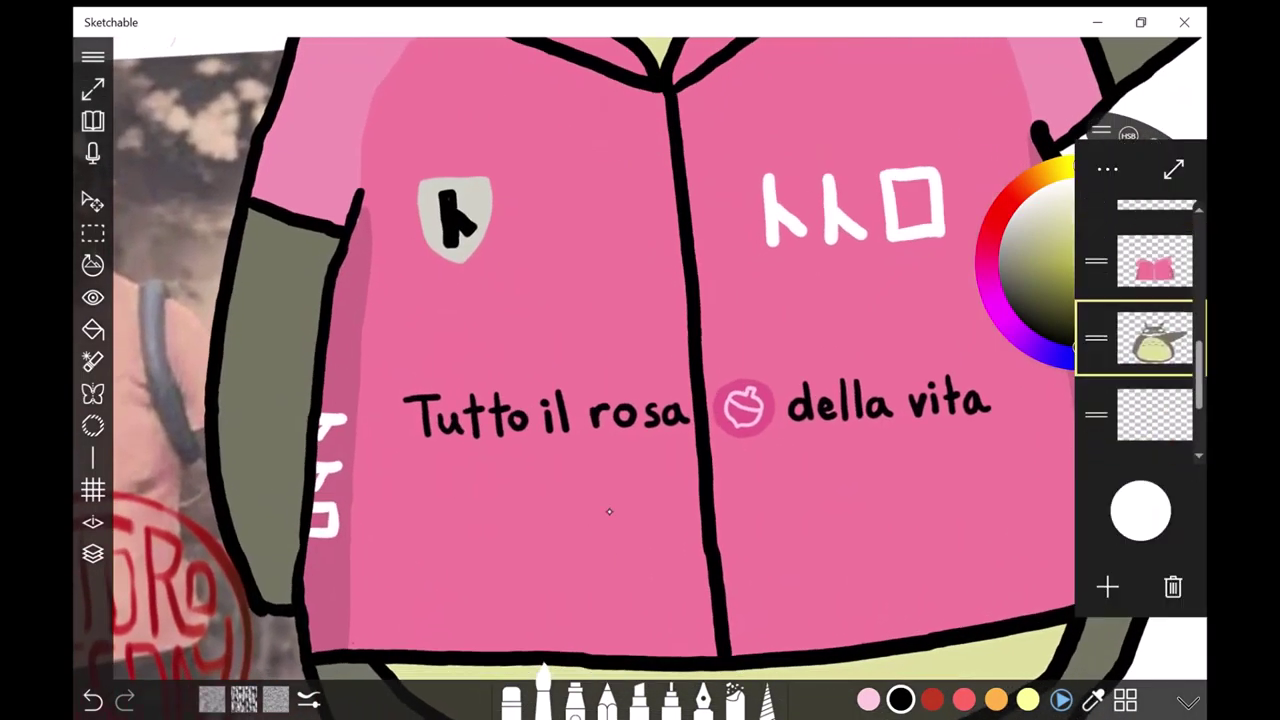
pyautogui.click(93, 553)
pyautogui.click(93, 553)
pyautogui.click(1160, 425)
pyautogui.click(93, 456)
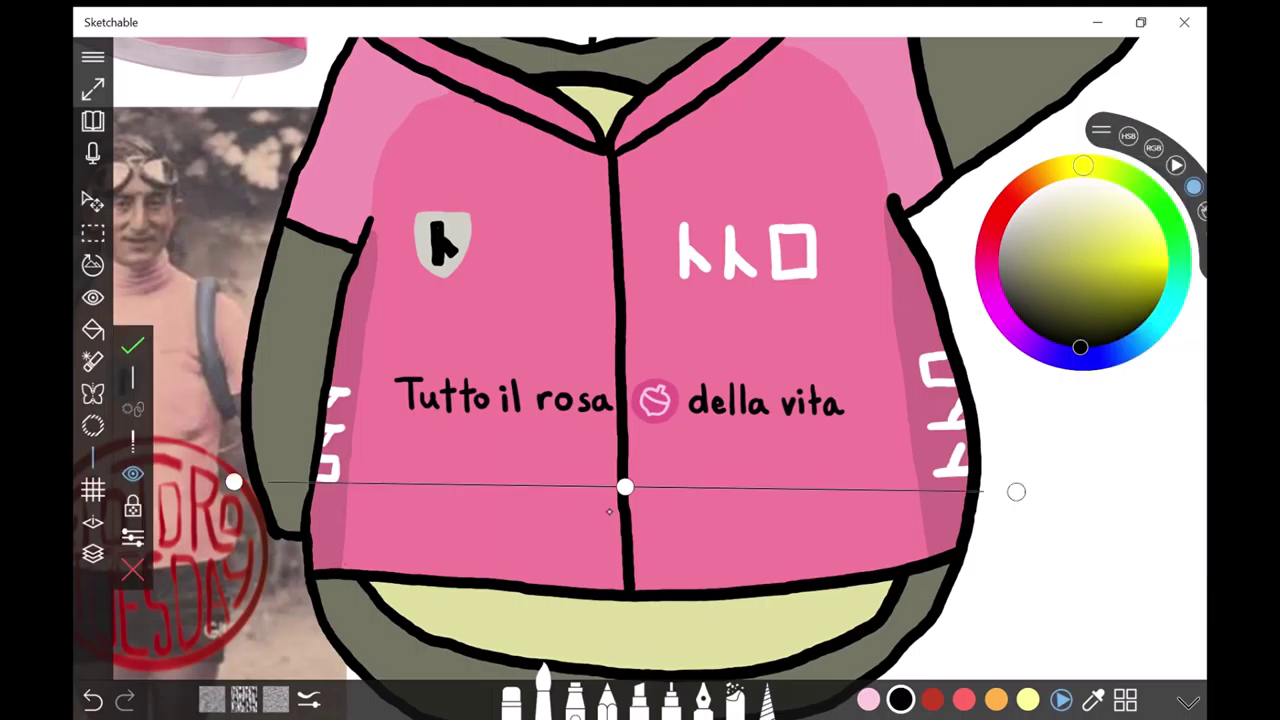
pyautogui.click(133, 377)
pyautogui.moveTo(389, 484); pyautogui.dragTo(425, 377)
pyautogui.moveTo(797, 294); pyautogui.dragTo(812, 290)
pyautogui.moveTo(432, 318); pyautogui.dragTo(430, 342)
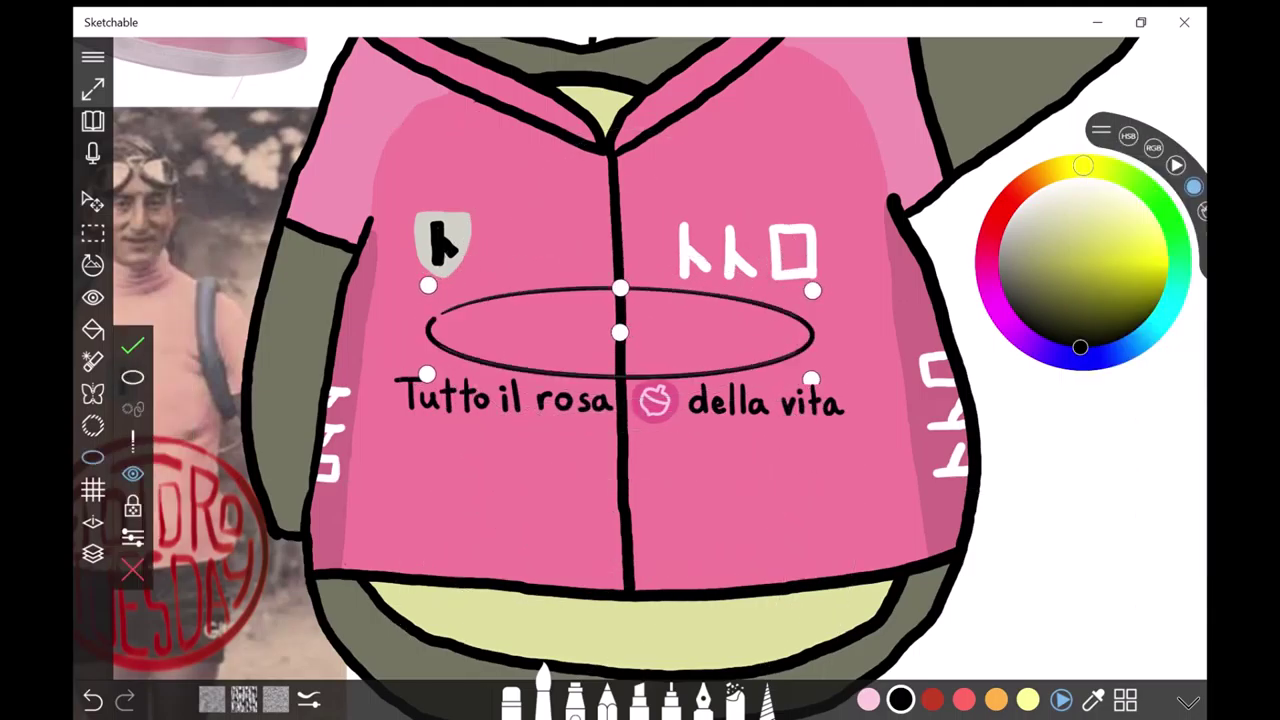
pyautogui.click(133, 345)
# Step: Trace the inside edge of the black ellipse in pale pink
pyautogui.click(93, 553)
pyautogui.click(868, 699)
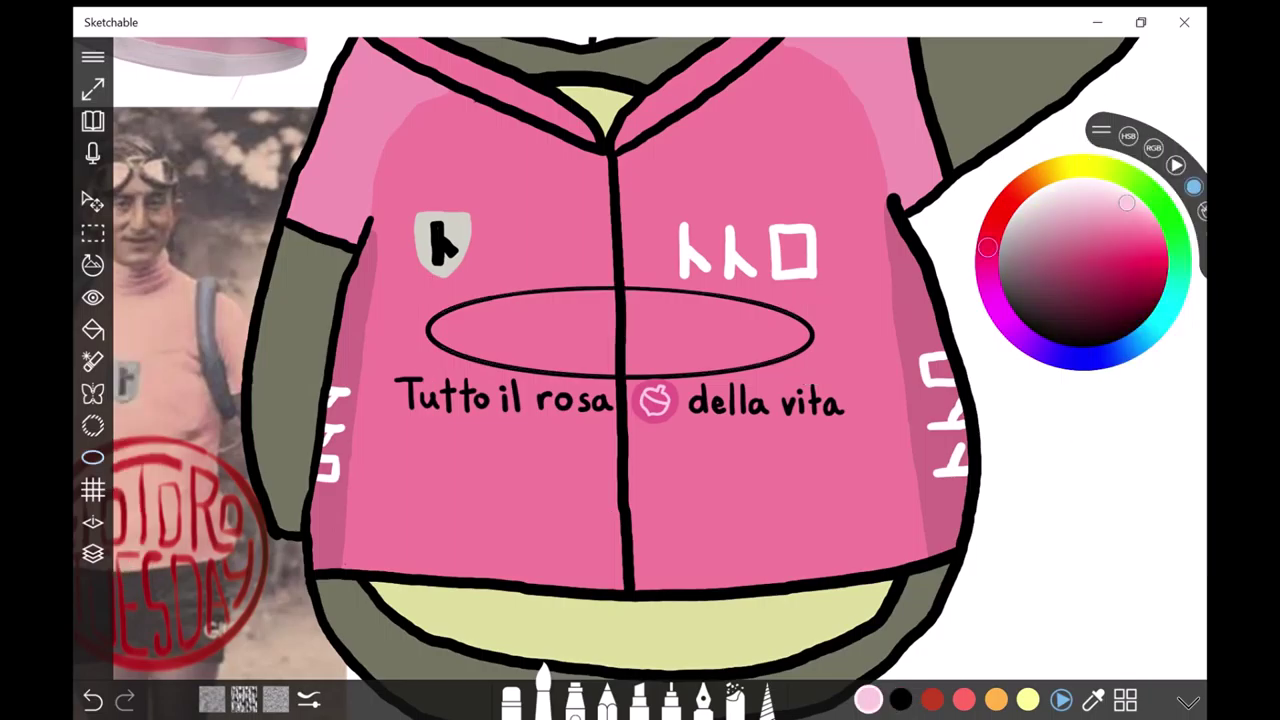
pyautogui.scroll(5, 693, 350)
pyautogui.moveTo(172, 290)
pyautogui.mouseDown()
pyautogui.moveTo(272, 248)
pyautogui.moveTo(870, 360)
pyautogui.moveTo(228, 352)
pyautogui.moveTo(390, 376)
pyautogui.mouseUp()
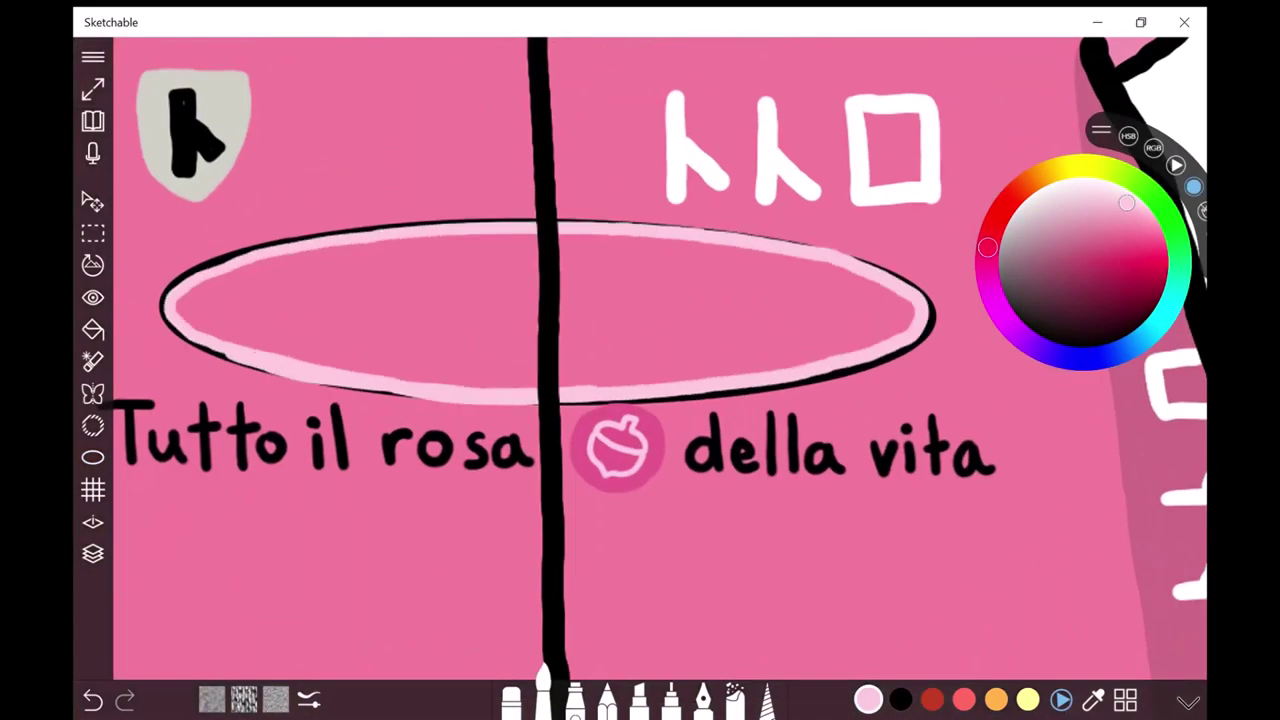
# Step: Fill both halves of the ellipse with pale pink at lower bucket tolerances and remove its black outline
pyautogui.click(93, 329)
pyautogui.moveTo(140, 254); pyautogui.dragTo(257, 254)
pyautogui.moveTo(154, 417); pyautogui.dragTo(220, 417)
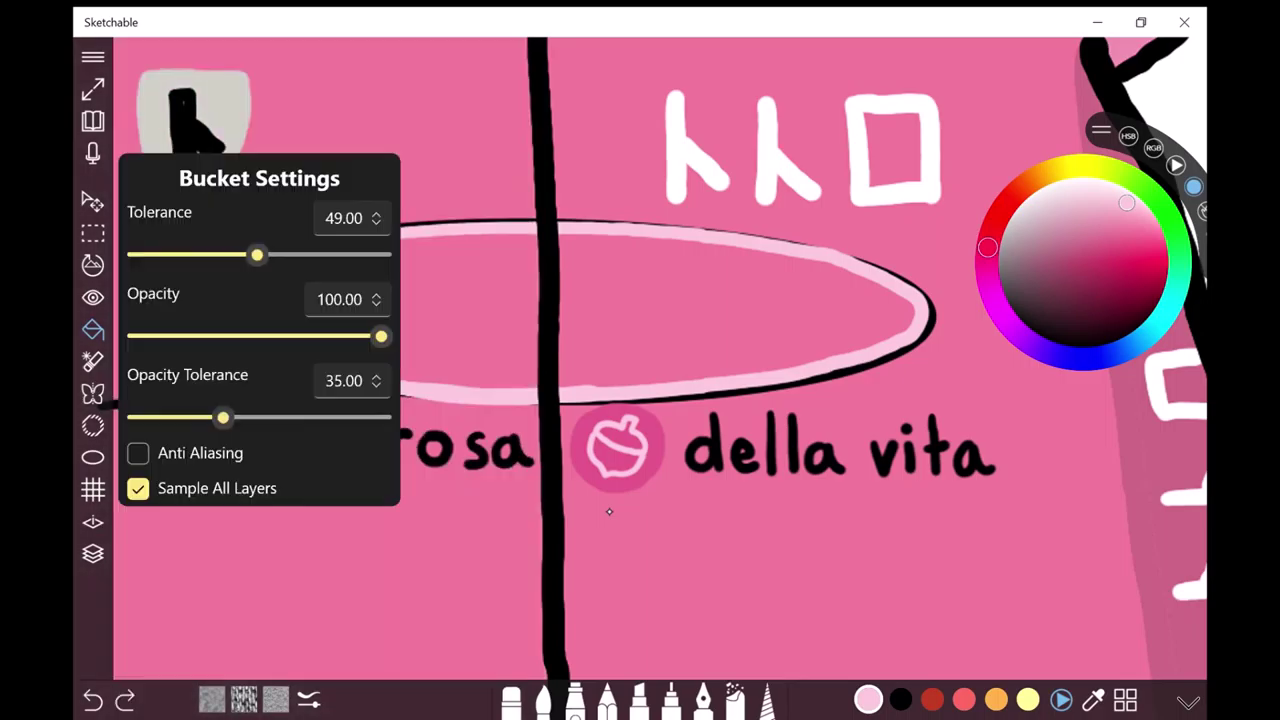
pyautogui.moveTo(257, 254); pyautogui.dragTo(194, 254)
pyautogui.moveTo(220, 417); pyautogui.dragTo(196, 417)
pyautogui.click(350, 305)
pyautogui.click(740, 305)
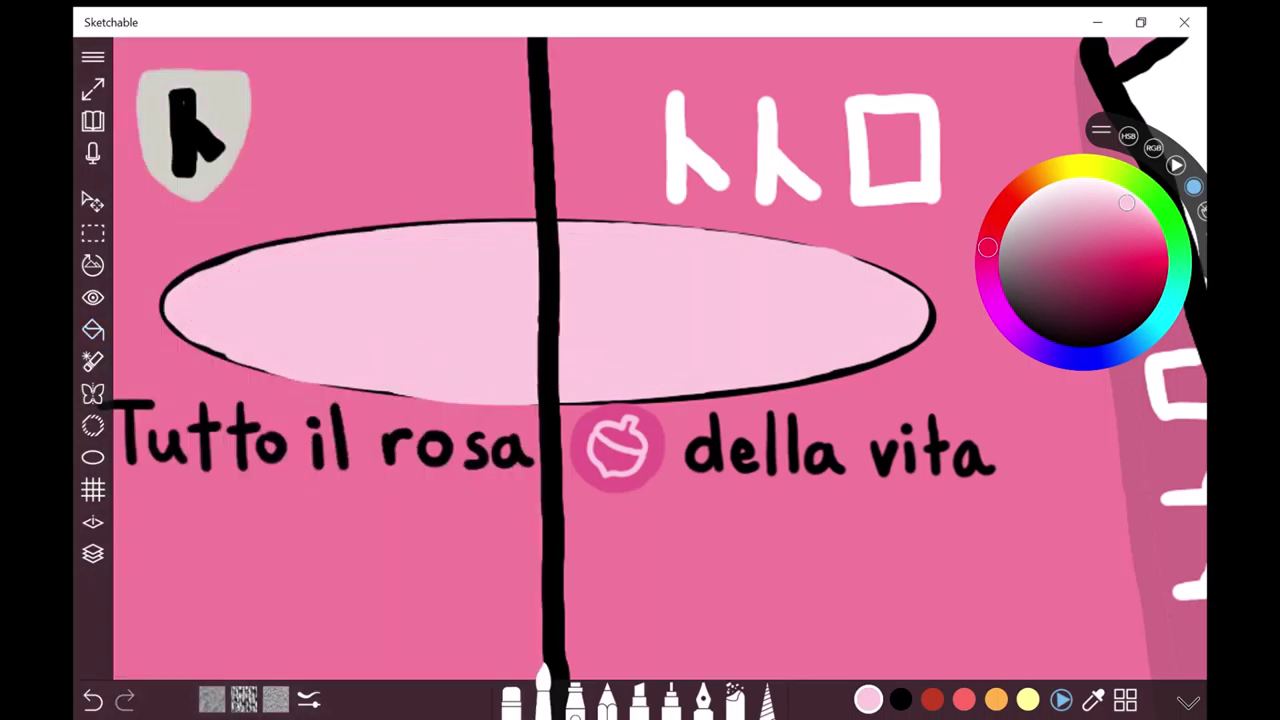
pyautogui.click(93, 553)
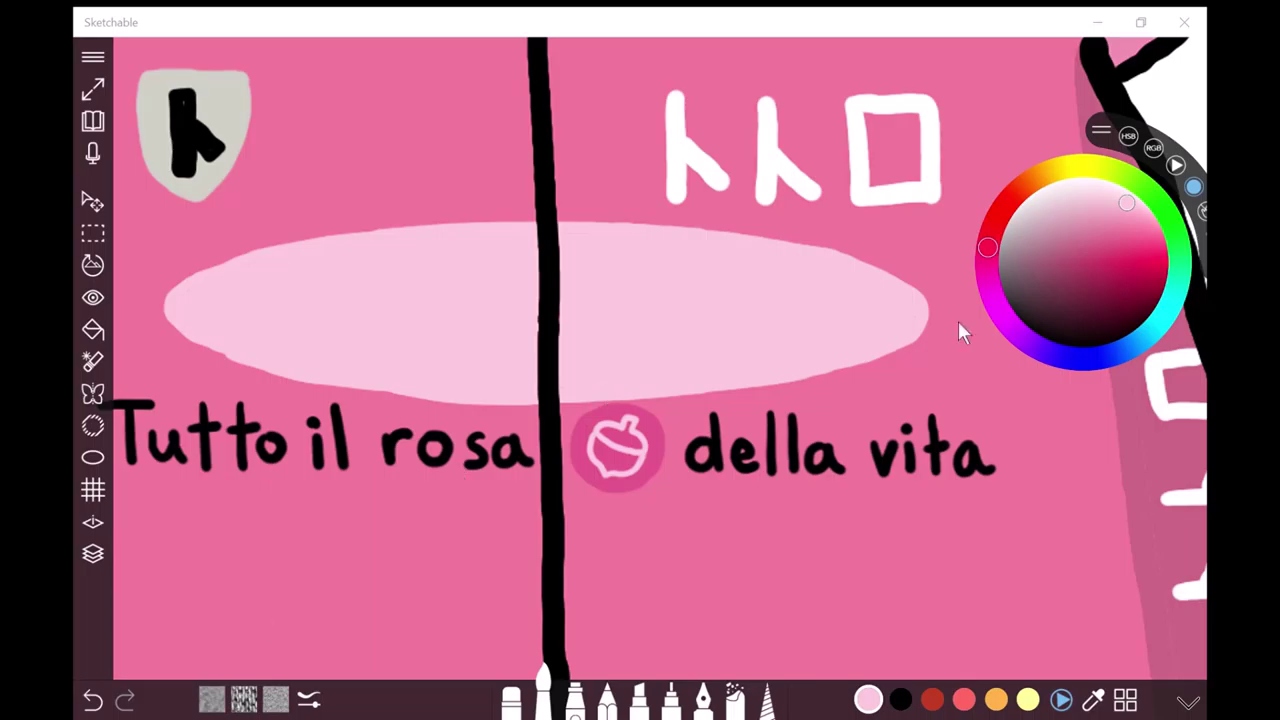
# Step: Place the translucent Giro d'Italia logo reference over the pale pink ellipse and shift it towards the jersey's centre
pyautogui.click(94, 349)
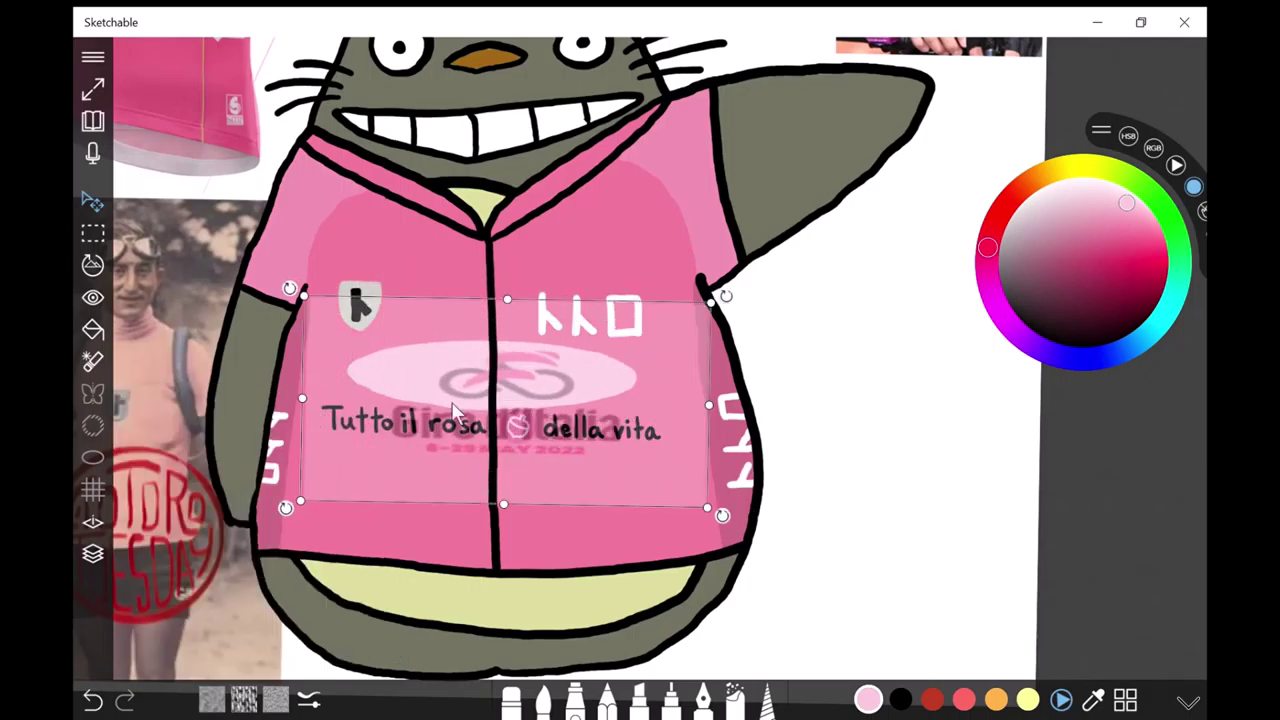
pyautogui.click(92, 232)
pyautogui.click(92, 553)
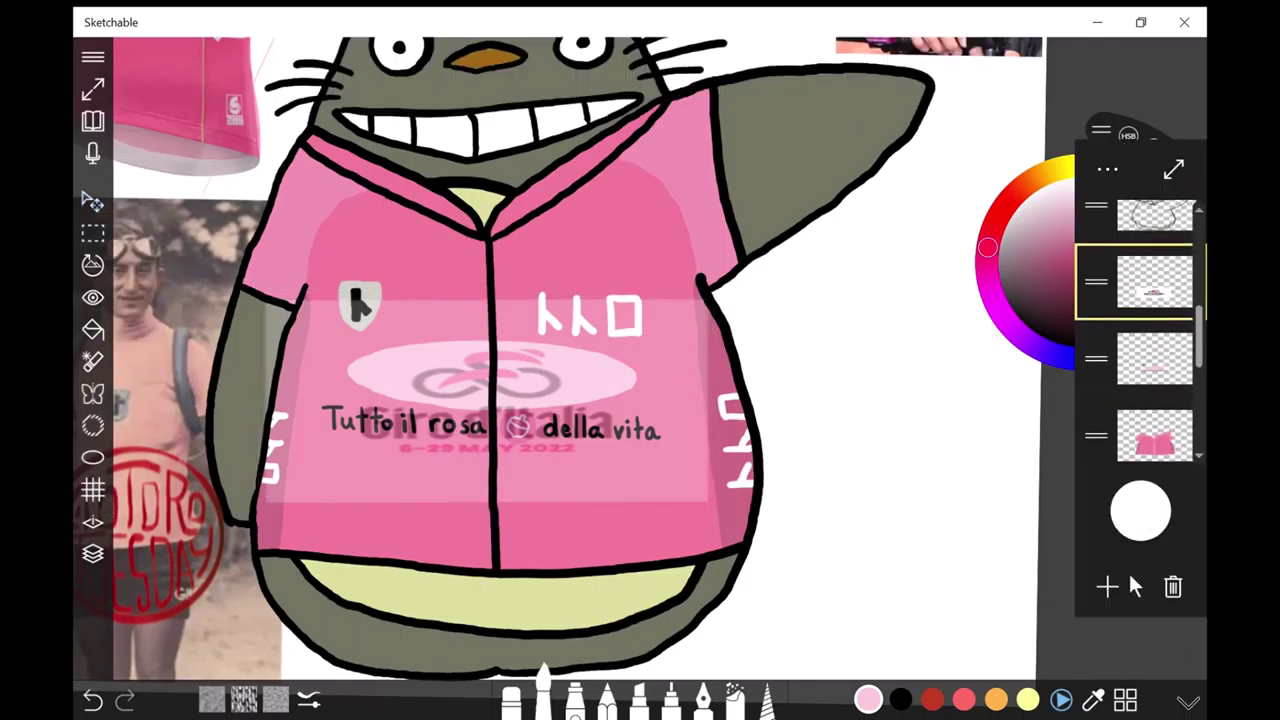
# Step: Trace the logo's looping bicycle wheels and the small shape above them in black
pyautogui.scroll(3, 1135, 587)
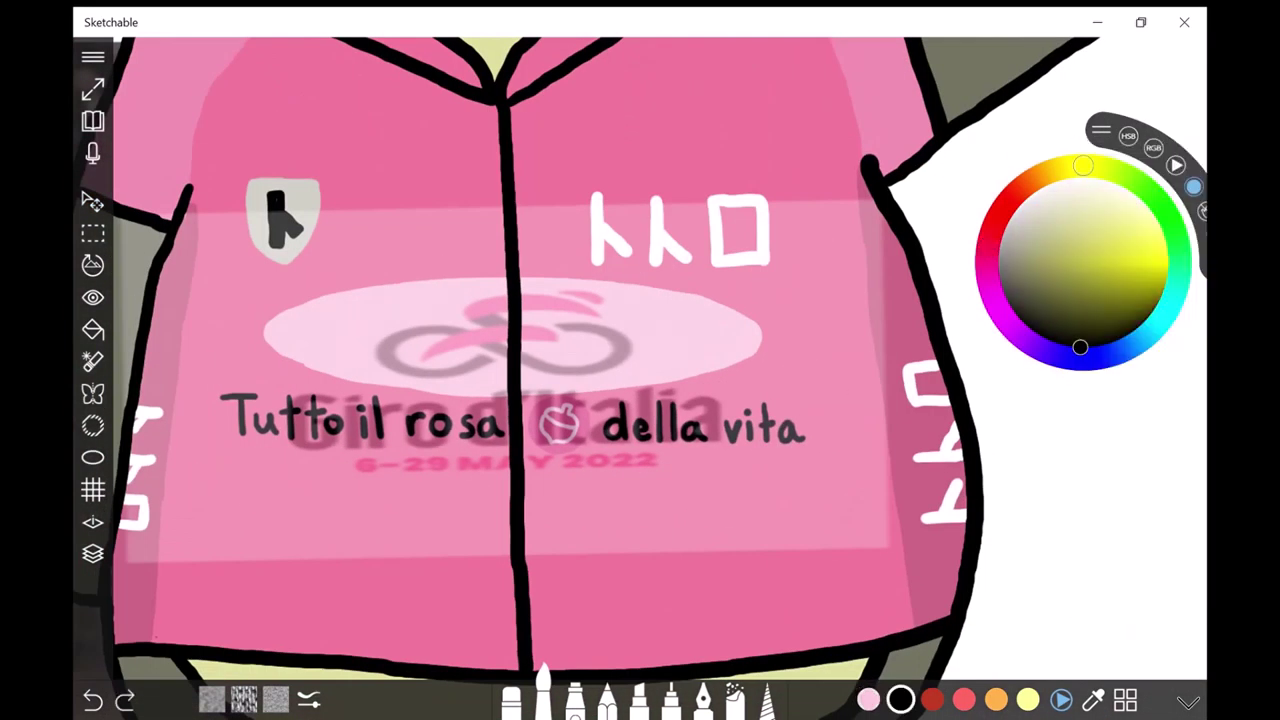
pyautogui.scroll(3, 455, 410)
pyautogui.moveTo(497, 237)
pyautogui.mouseDown()
pyautogui.moveTo(565, 245)
pyautogui.moveTo(510, 258)
pyautogui.mouseUp()
pyautogui.moveTo(668, 250)
pyautogui.mouseDown()
pyautogui.moveTo(786, 271)
pyautogui.moveTo(592, 318)
pyautogui.moveTo(500, 318)
pyautogui.mouseUp()
pyautogui.moveTo(340, 300); pyautogui.dragTo(560, 262)
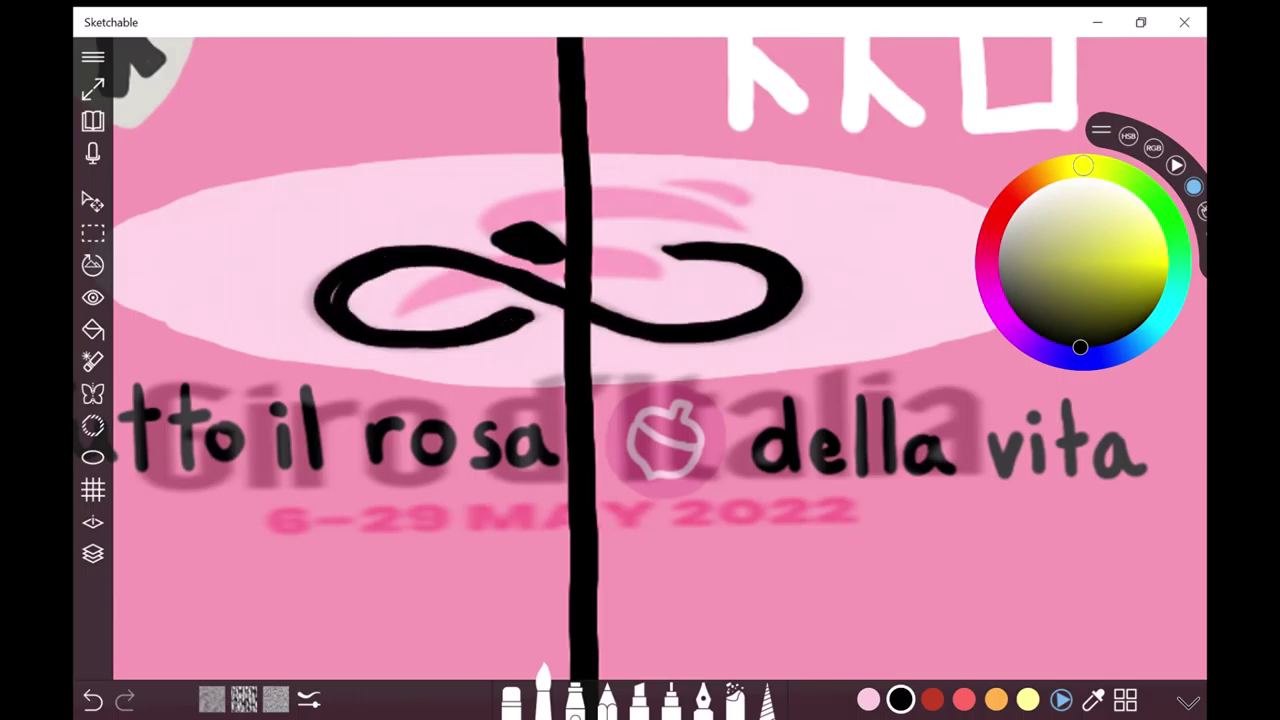
# Step: Trace the logo's curved rider strokes over the black wheels in medium pink
pyautogui.click(868, 699)
pyautogui.scroll(2, 760, 166)
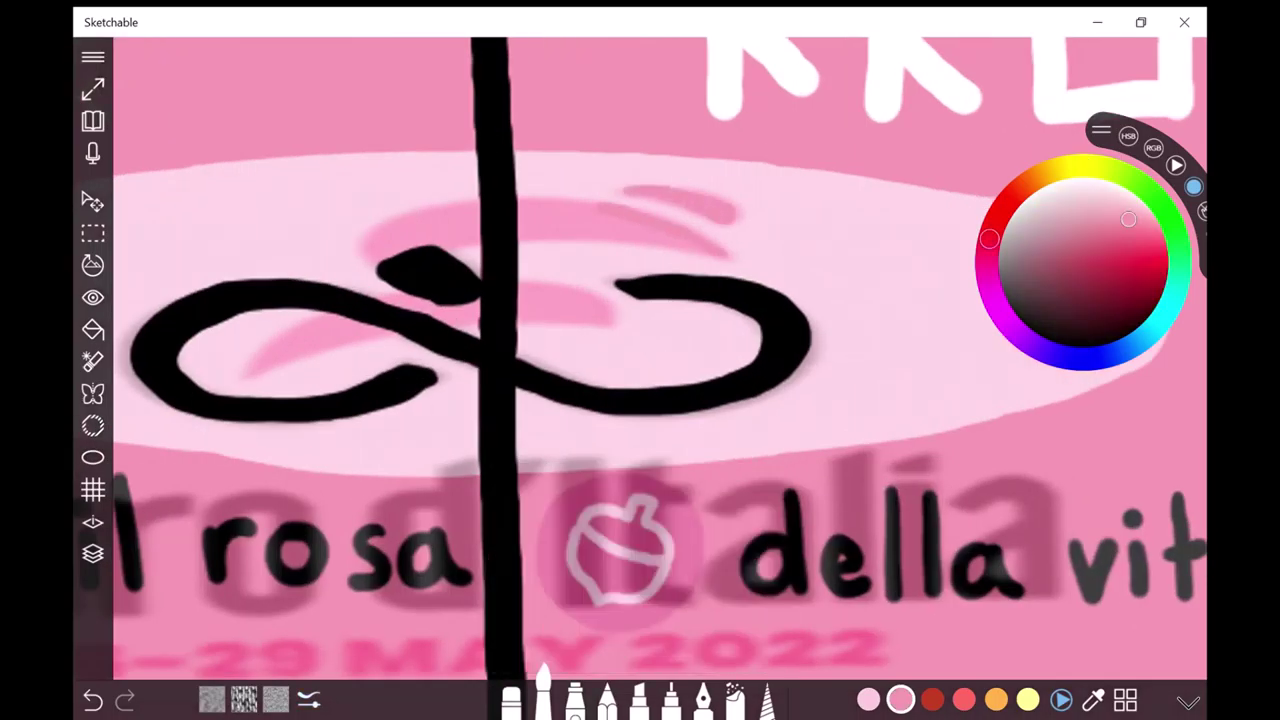
pyautogui.moveTo(598, 200); pyautogui.dragTo(366, 254)
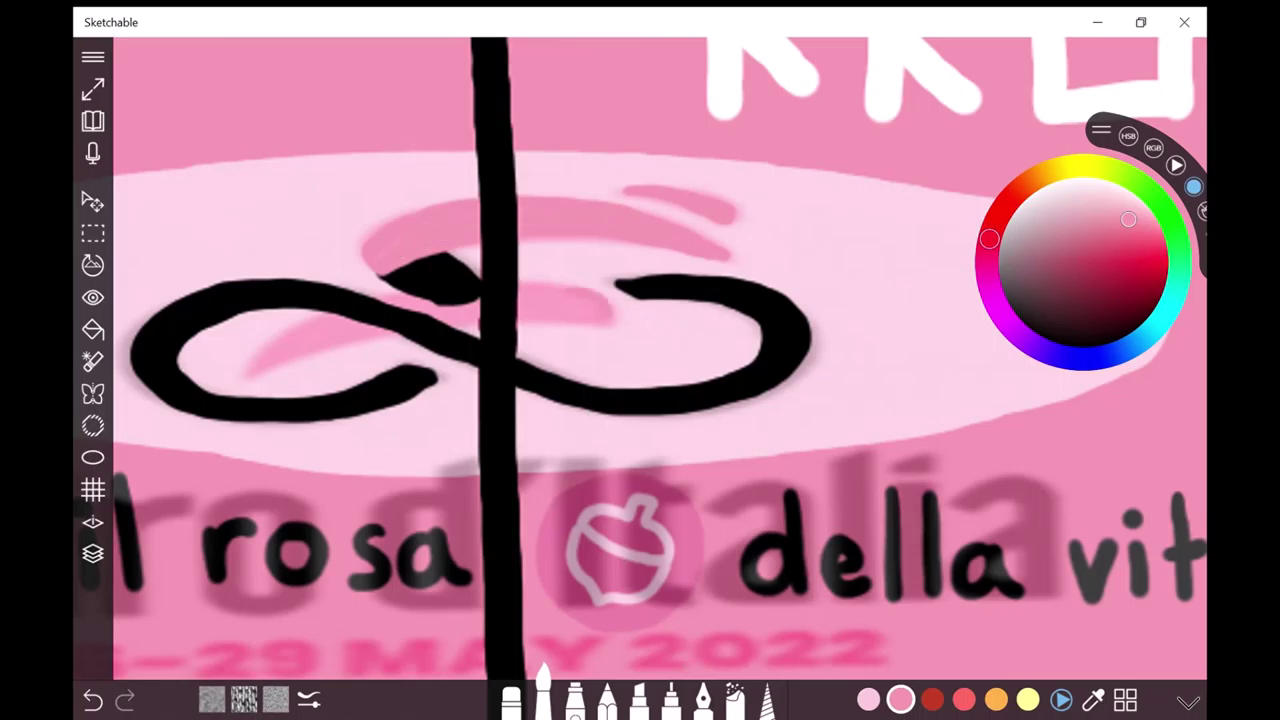
pyautogui.moveTo(470, 292); pyautogui.dragTo(252, 378)
# Step: Hide the Giro d'Italia logo reference
pyautogui.click(93, 553)
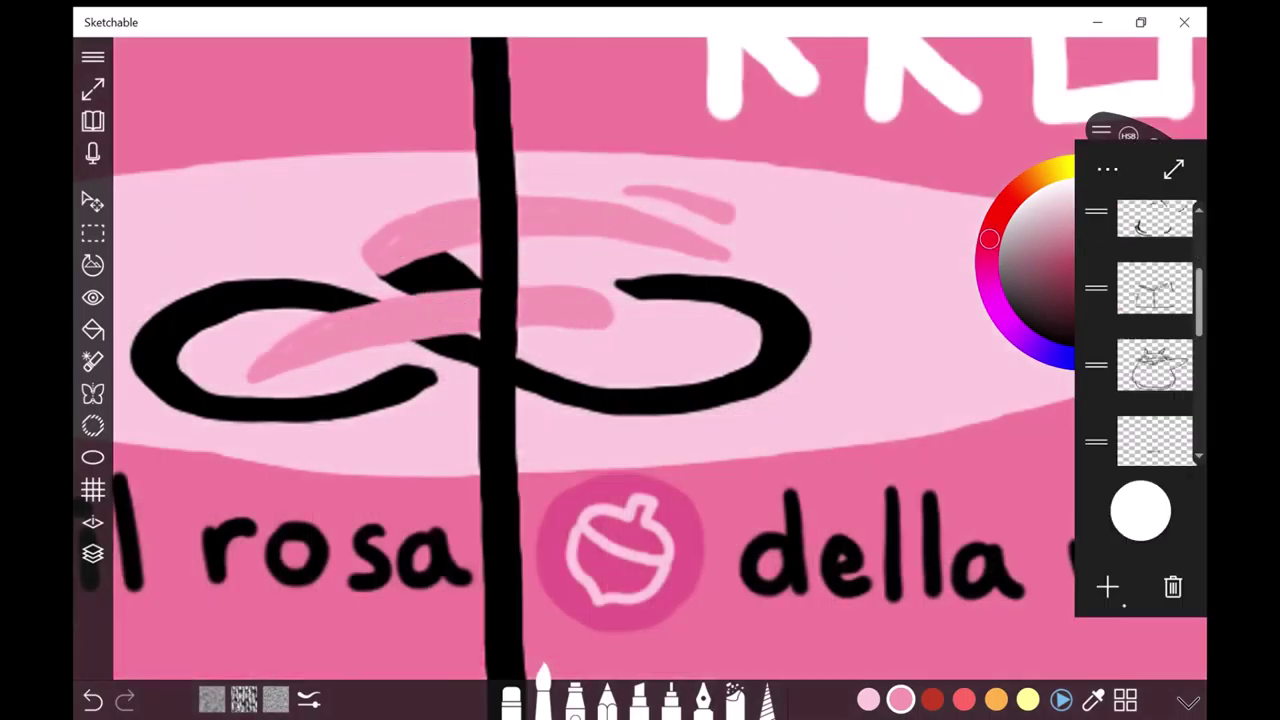
pyautogui.click(1150, 265)
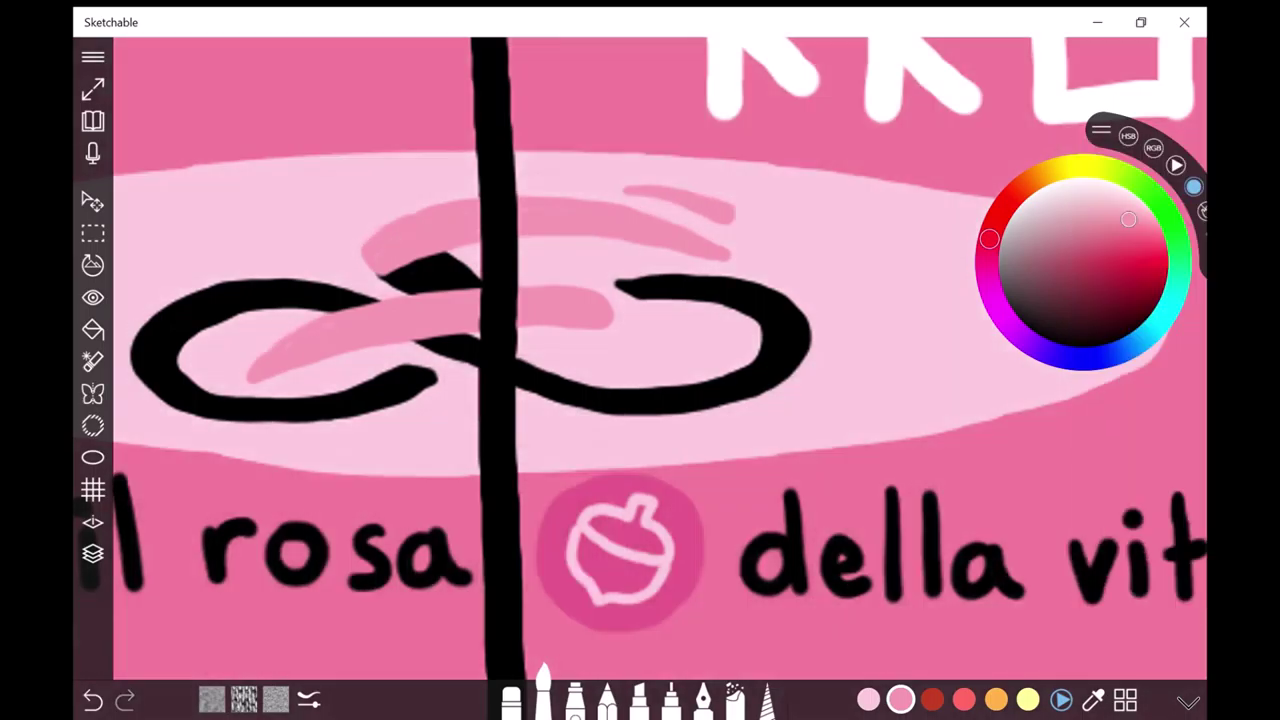
pyautogui.scroll(-5, 660, 360)
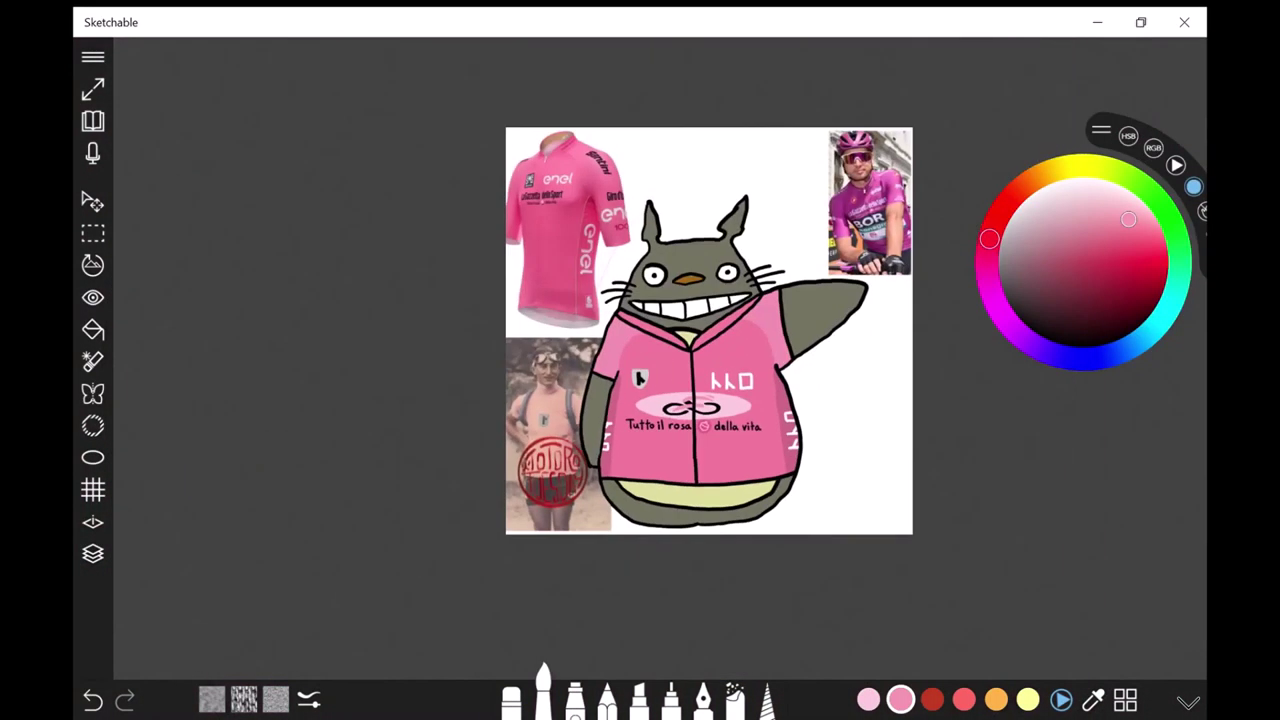
# Step: Paint pale pink patches on both shoulders of the jersey
pyautogui.scroll(5, 660, 360)
pyautogui.moveTo(486, 343); pyautogui.dragTo(557, 286)
pyautogui.scroll(3, 660, 360)
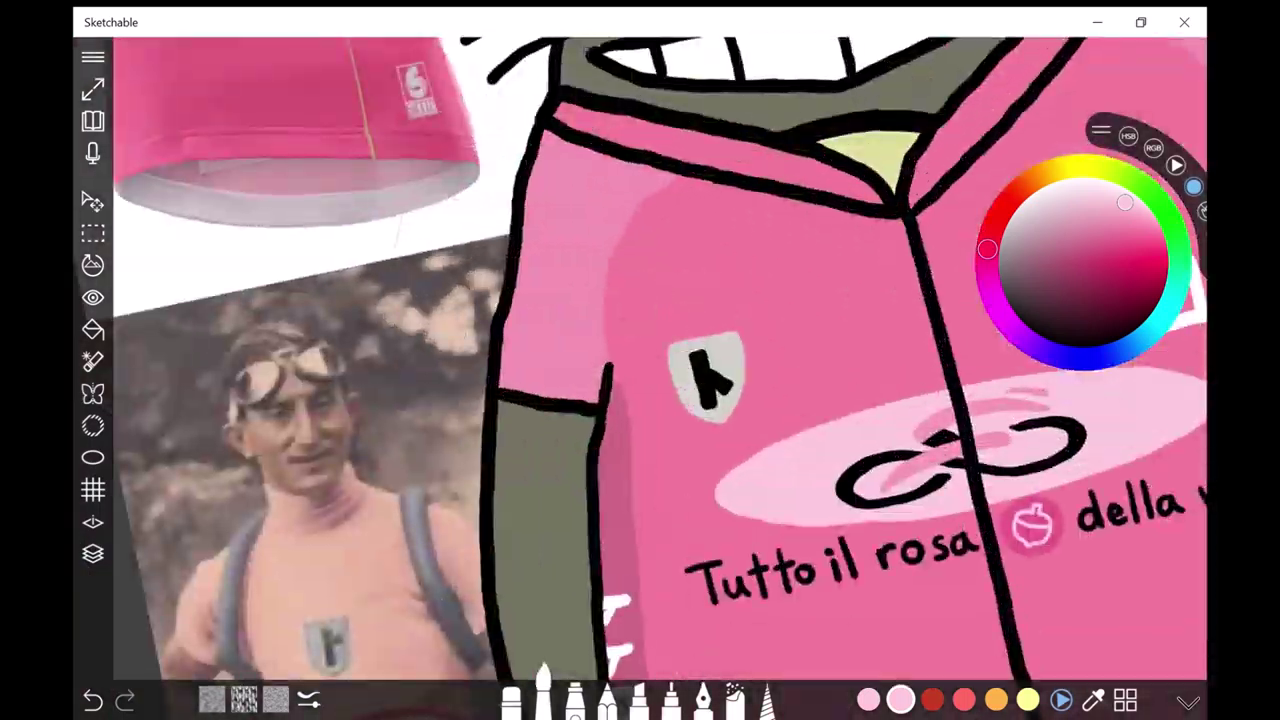
pyautogui.moveTo(560, 210); pyautogui.dragTo(525, 265)
pyautogui.scroll(-3, 640, 360)
pyautogui.scroll(3, 640, 360)
pyautogui.moveTo(515, 200); pyautogui.dragTo(505, 255)
pyautogui.moveTo(585, 185); pyautogui.dragTo(555, 250)
# Step: Fill the helmet's shell with the jersey's pink
pyautogui.scroll(-5, 640, 360)
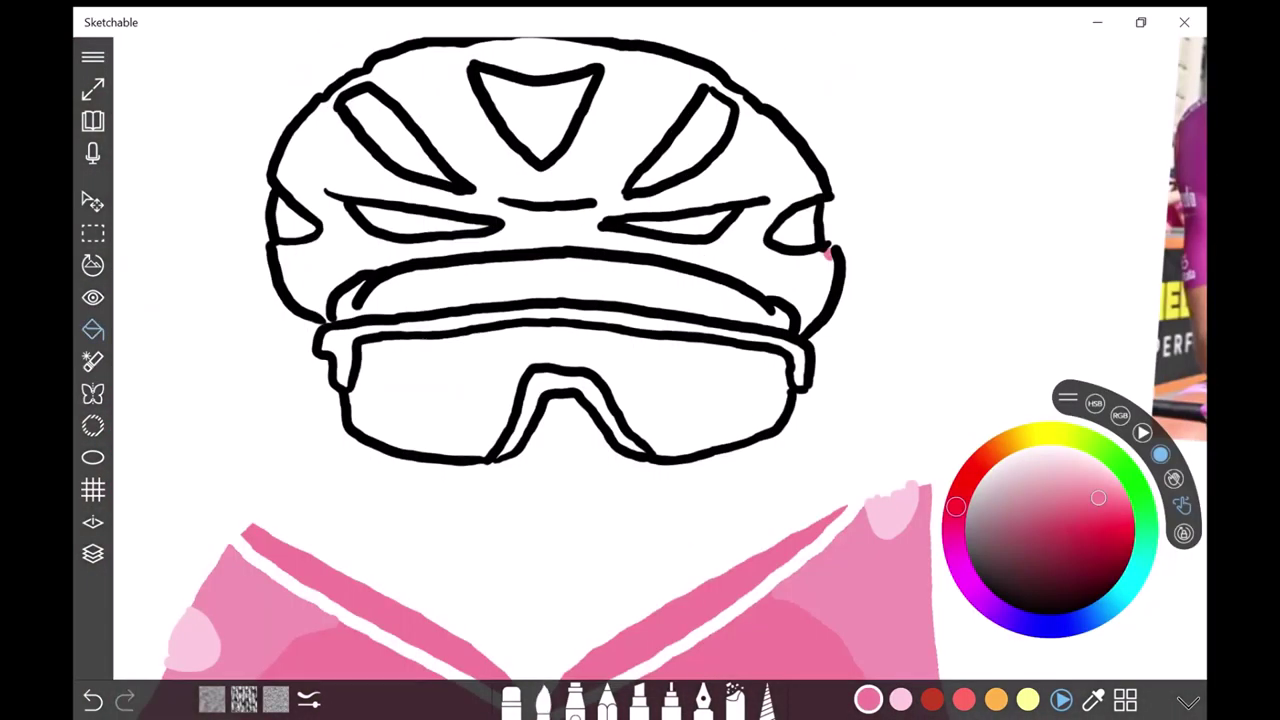
pyautogui.click(540, 100)
pyautogui.click(93, 330)
pyautogui.click(93, 330)
# Step: Fill all of the helmet's air vents with dark maroon
pyautogui.click(1020, 548)
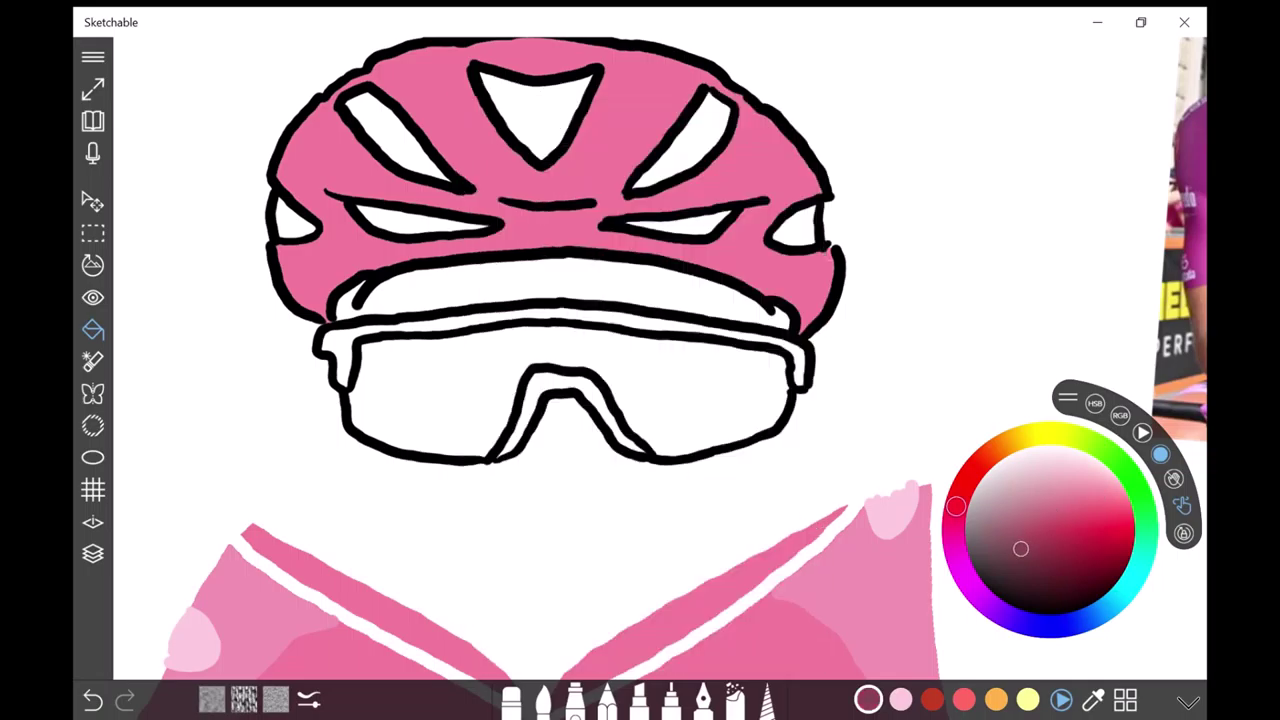
pyautogui.click(395, 135)
pyautogui.click(535, 105)
pyautogui.click(293, 220)
pyautogui.click(420, 220)
pyautogui.click(680, 135)
pyautogui.click(680, 222)
pyautogui.click(797, 232)
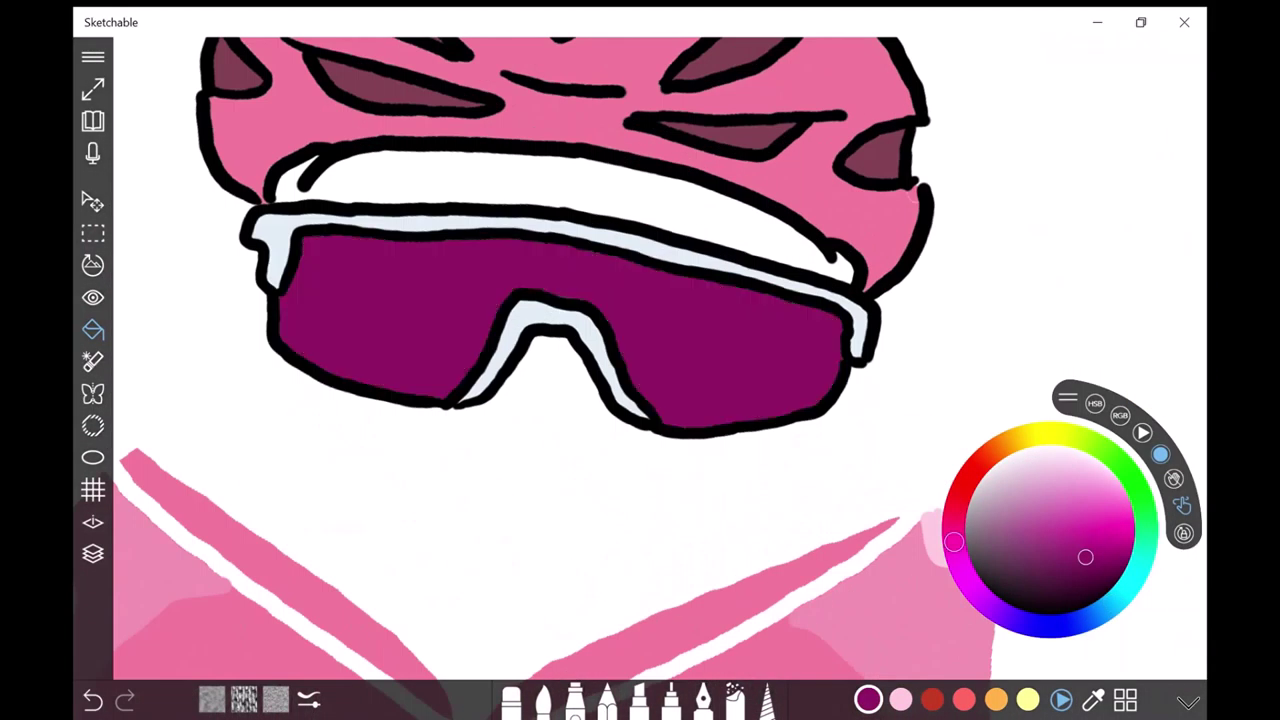
# Step: Paint dark purple, red and brown vertical stripes on the sunglasses lenses, sampling colours from the cyclist photo
pyautogui.scroll(-3, 640, 360)
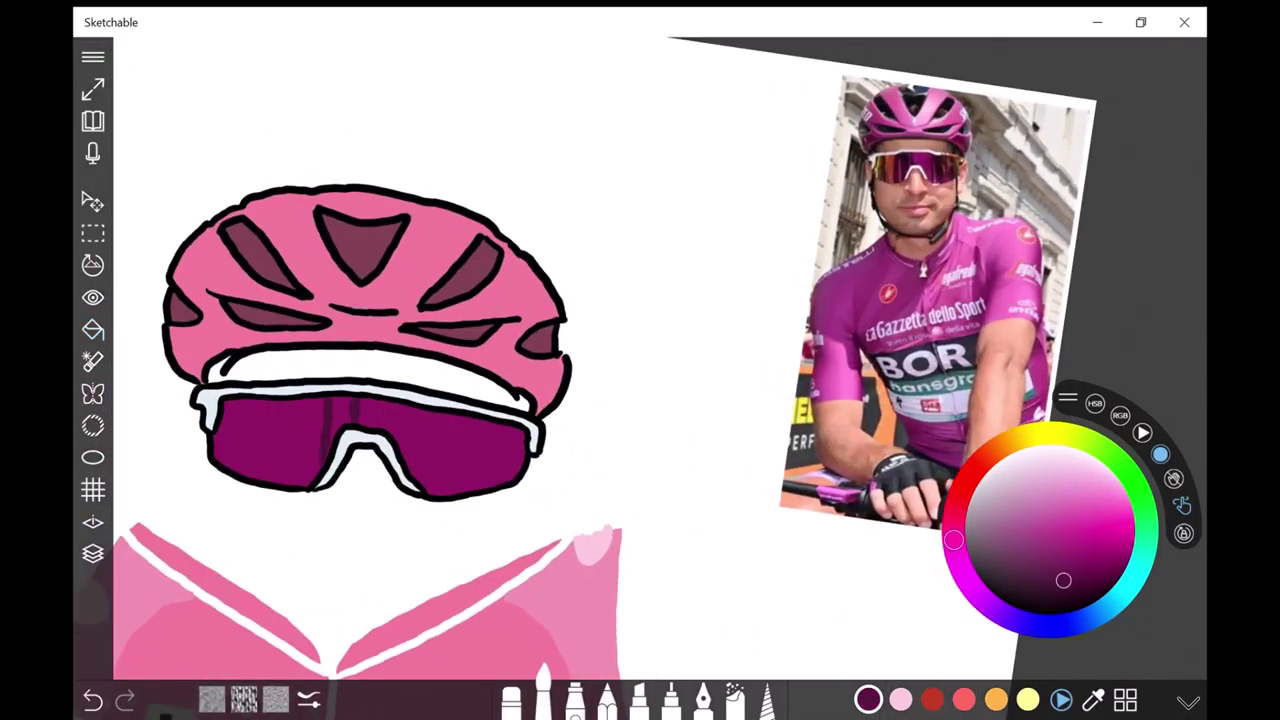
pyautogui.click(974, 470)
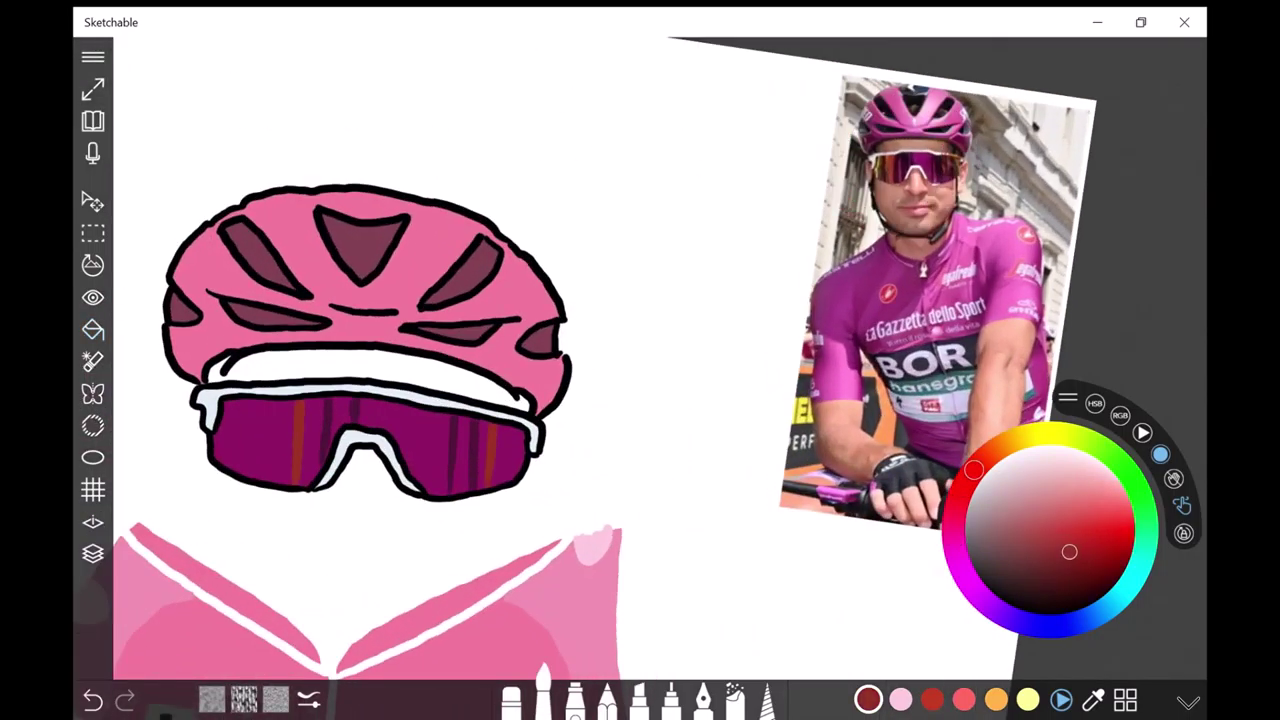
pyautogui.click(894, 163)
pyautogui.moveTo(272, 405); pyautogui.dragTo(267, 480)
pyautogui.click(874, 171)
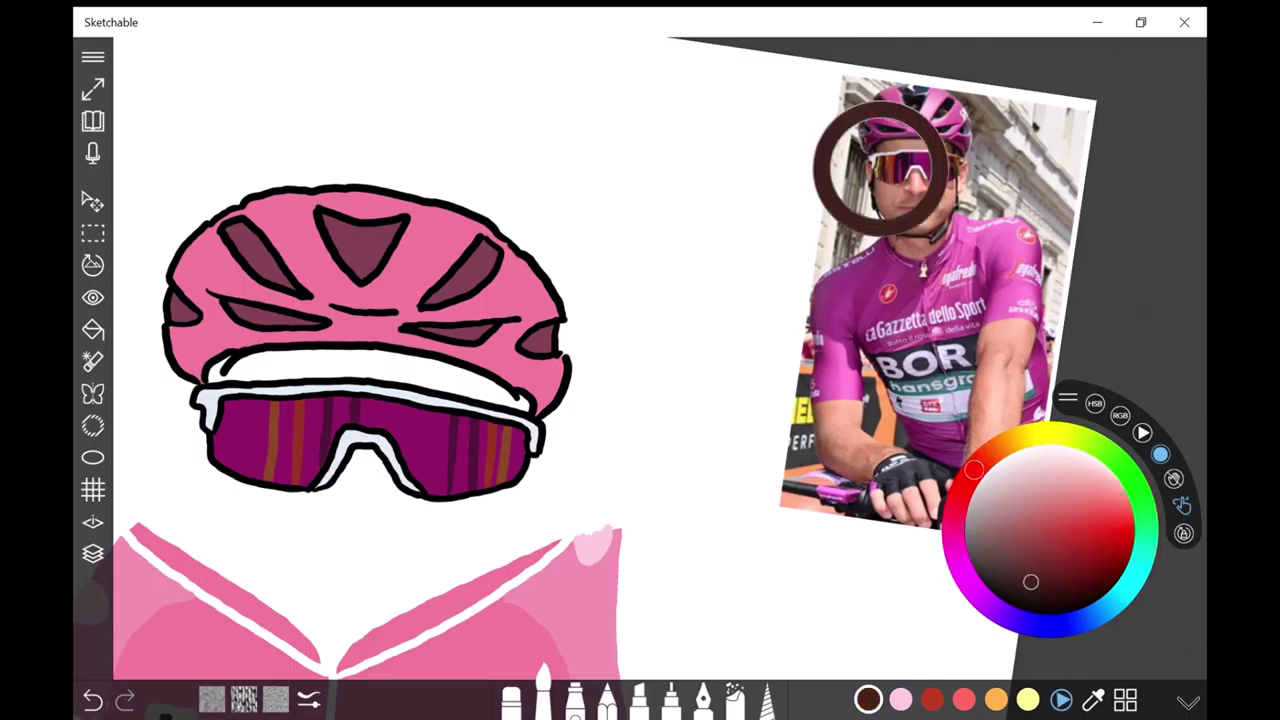
# Step: Add khaki yellow vertical stripes near the outer edges of both lenses
pyautogui.scroll(3, 640, 360)
pyautogui.scroll(-3, 640, 360)
pyautogui.scroll(3, 640, 360)
pyautogui.moveTo(677, 335); pyautogui.dragTo(677, 375)
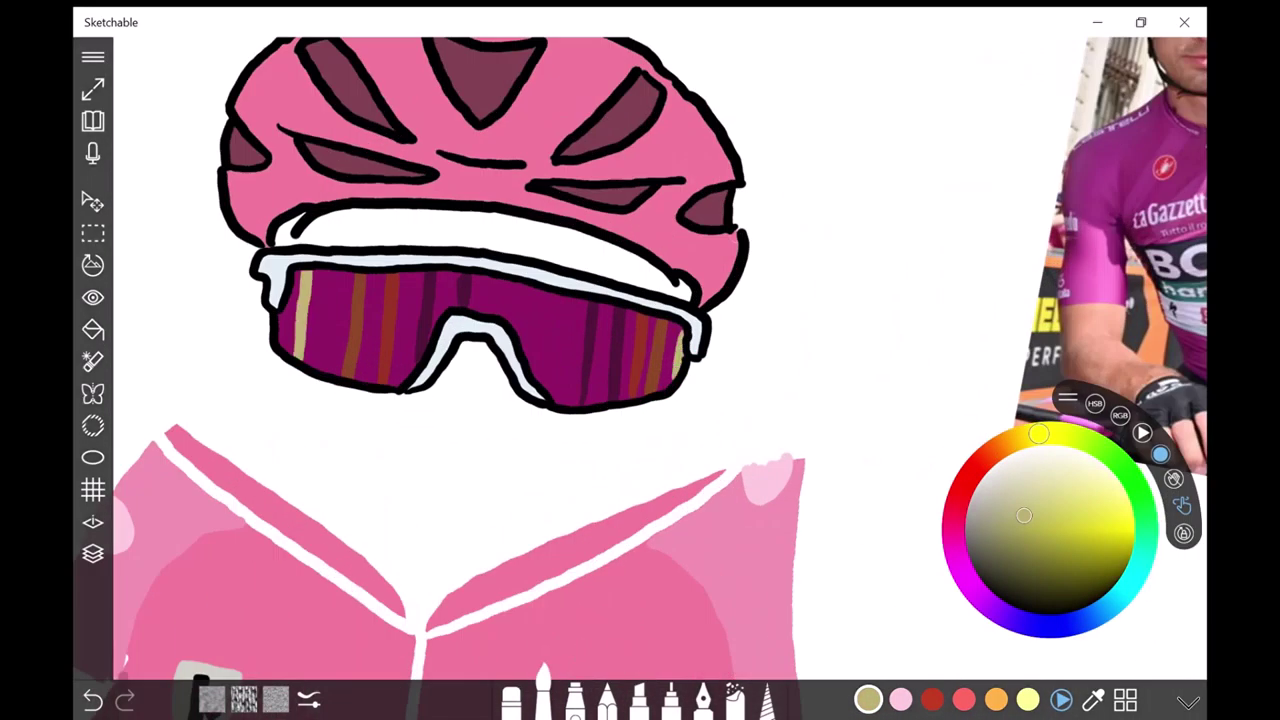
# Step: Fill the areas between the lens stripes with khaki, brown, red and dark purple to form wide reflection bands
pyautogui.click(93, 329)
pyautogui.click(93, 700)
pyautogui.click(93, 700)
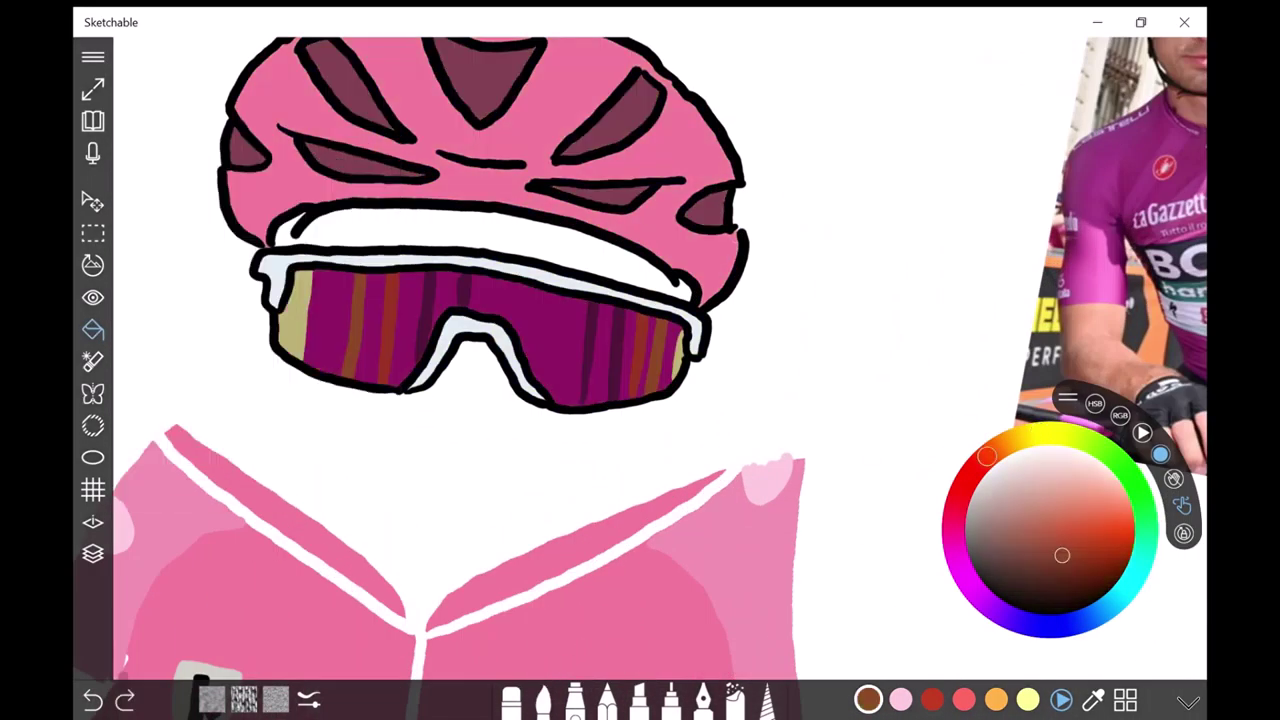
pyautogui.click(371, 330)
pyautogui.click(406, 330)
pyautogui.click(599, 355)
pyautogui.click(446, 300)
pyautogui.scroll(-3, 640, 360)
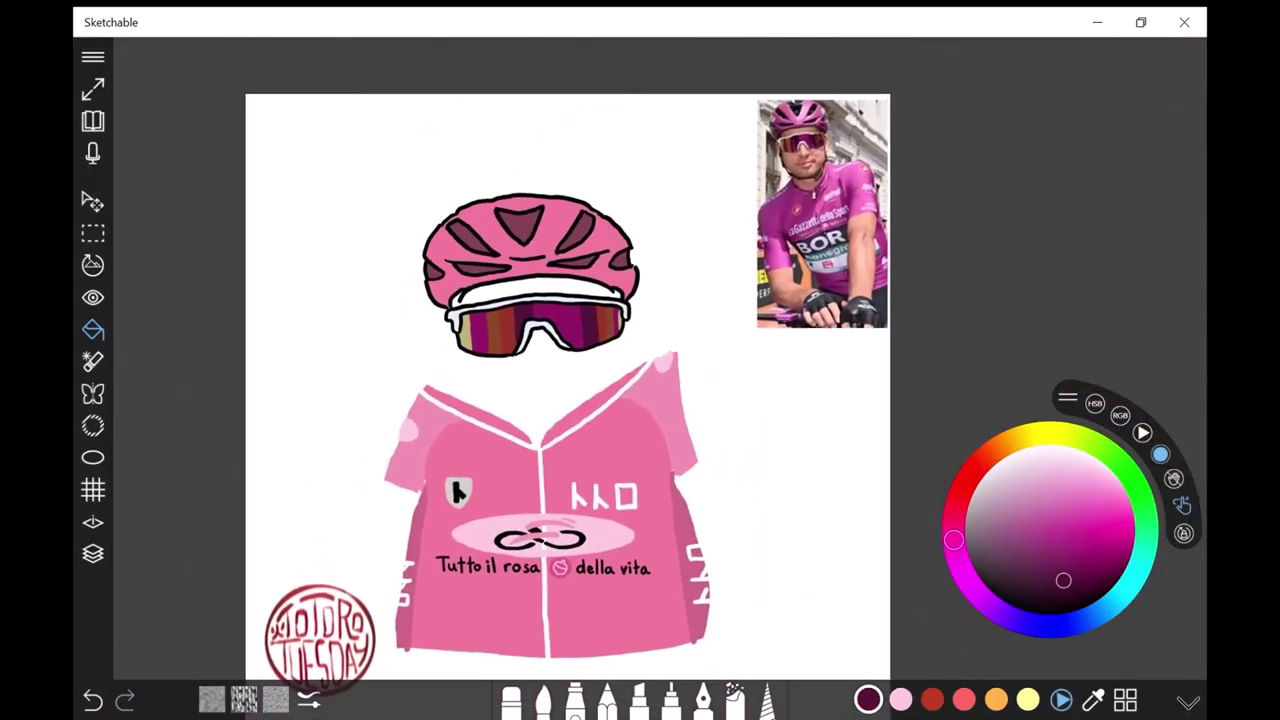
# Step: Paint a thin pale pink vertical highlight on each sunglasses lens beside the red band
pyautogui.scroll(3, 640, 360)
pyautogui.click(900, 699)
pyautogui.click(541, 698)
pyautogui.scroll(3, 640, 360)
pyautogui.moveTo(533, 185); pyautogui.dragTo(528, 340)
pyautogui.scroll(1, 640, 360)
pyautogui.moveTo(383, 205); pyautogui.dragTo(381, 256)
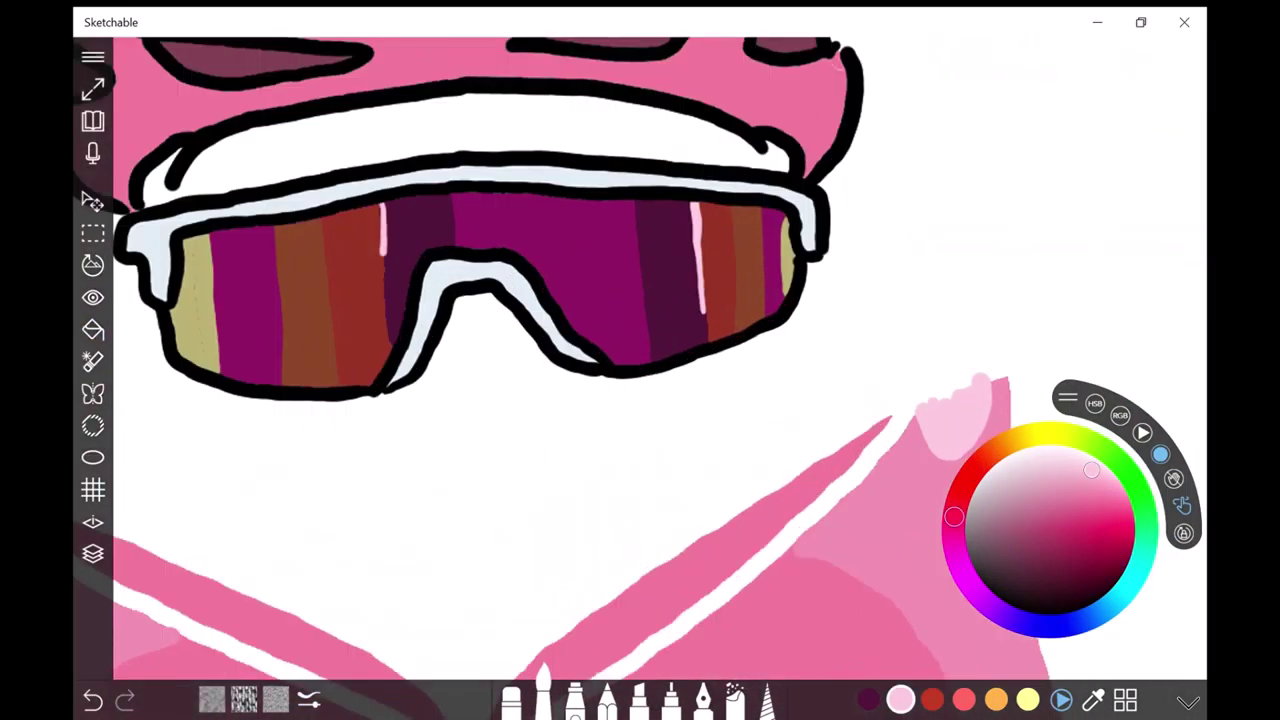
pyautogui.scroll(-3, 640, 360)
pyautogui.click(93, 553)
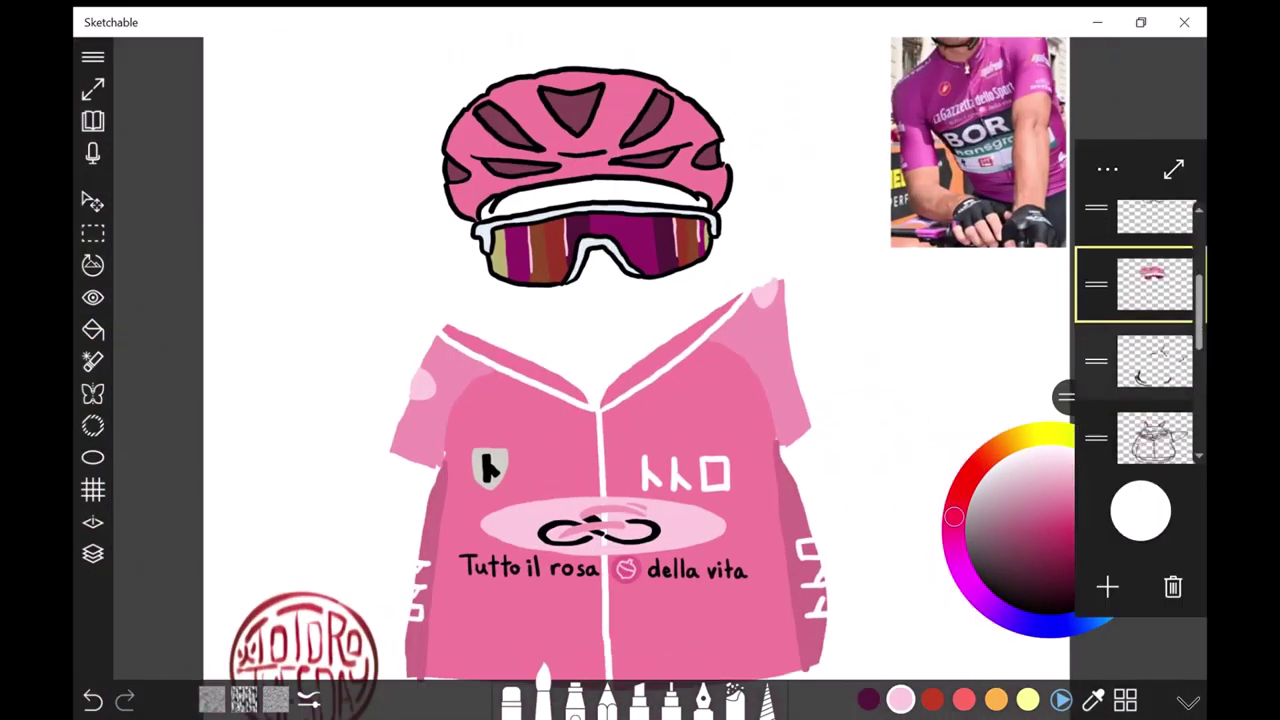
# Step: Show the hidden Totoro body and outline layers, and fill the gaps beside the helmet straps with black
pyautogui.click(1155, 350)
pyautogui.click(931, 200)
pyautogui.scroll(2, 640, 360)
pyautogui.scroll(2, 1140, 330)
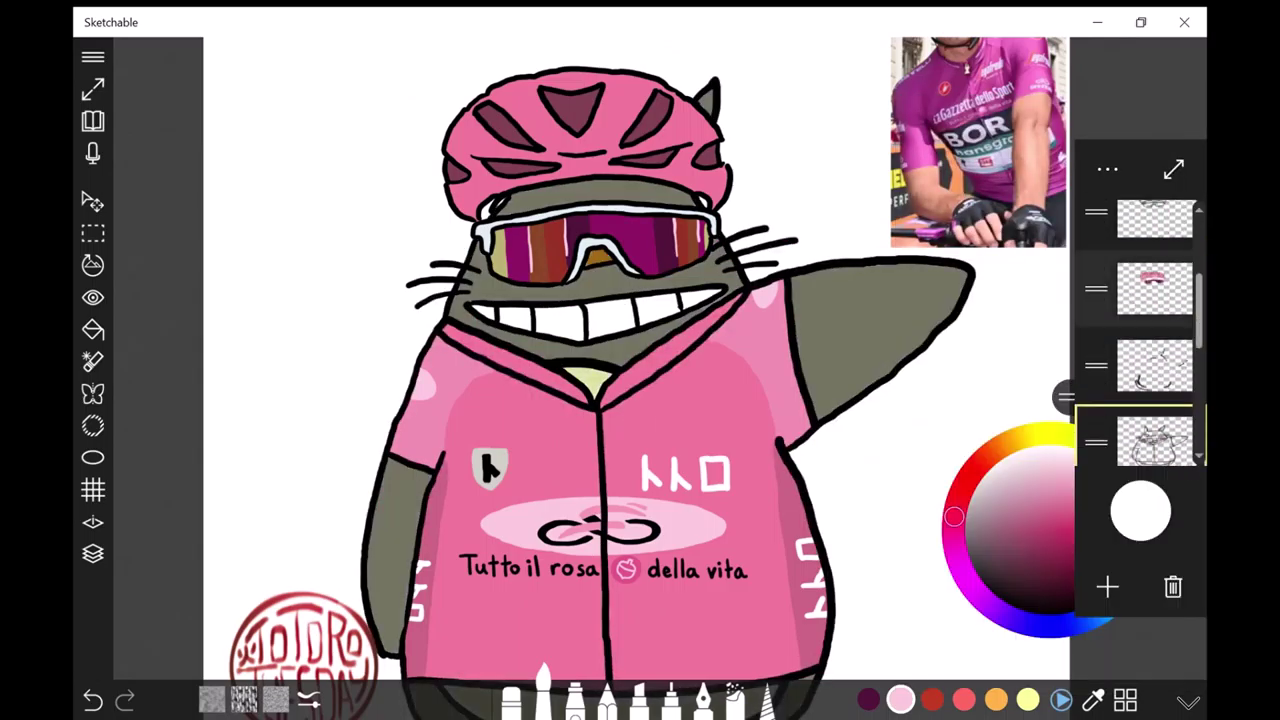
pyautogui.click(868, 699)
pyautogui.scroll(3, 640, 360)
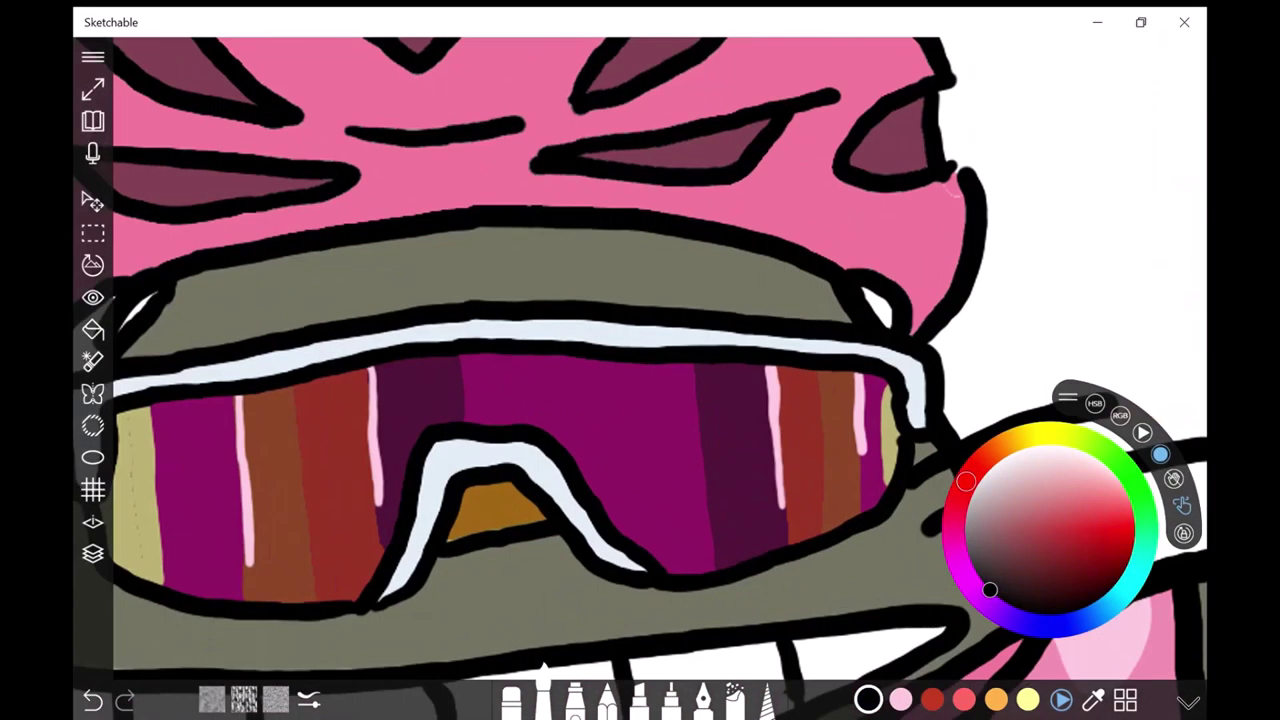
pyautogui.scroll(-2, 640, 360)
pyautogui.scroll(2, 640, 360)
pyautogui.scroll(-2, 640, 360)
# Step: Paint over the ear sticking out behind the helmet with white
pyautogui.click(1033, 447)
pyautogui.moveTo(615, 285); pyautogui.dragTo(655, 360)
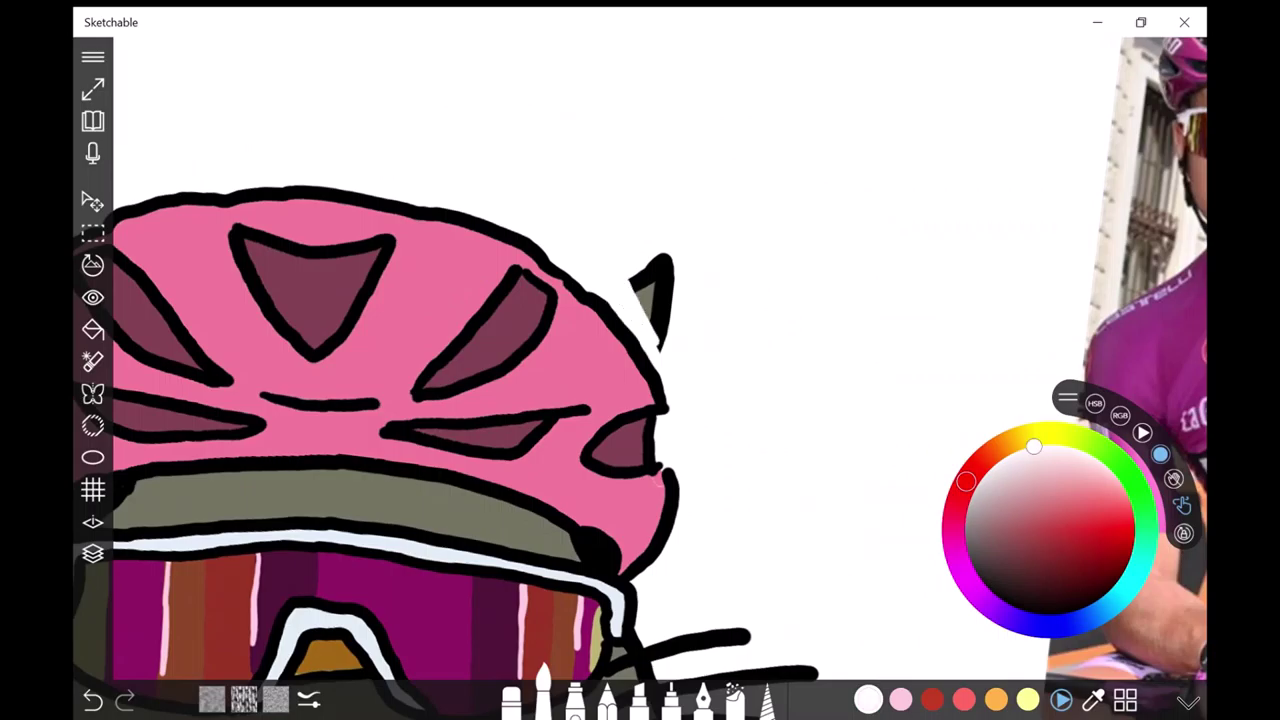
pyautogui.moveTo(635, 255); pyautogui.dragTo(670, 350)
pyautogui.scroll(-3, 640, 360)
pyautogui.scroll(2, 640, 360)
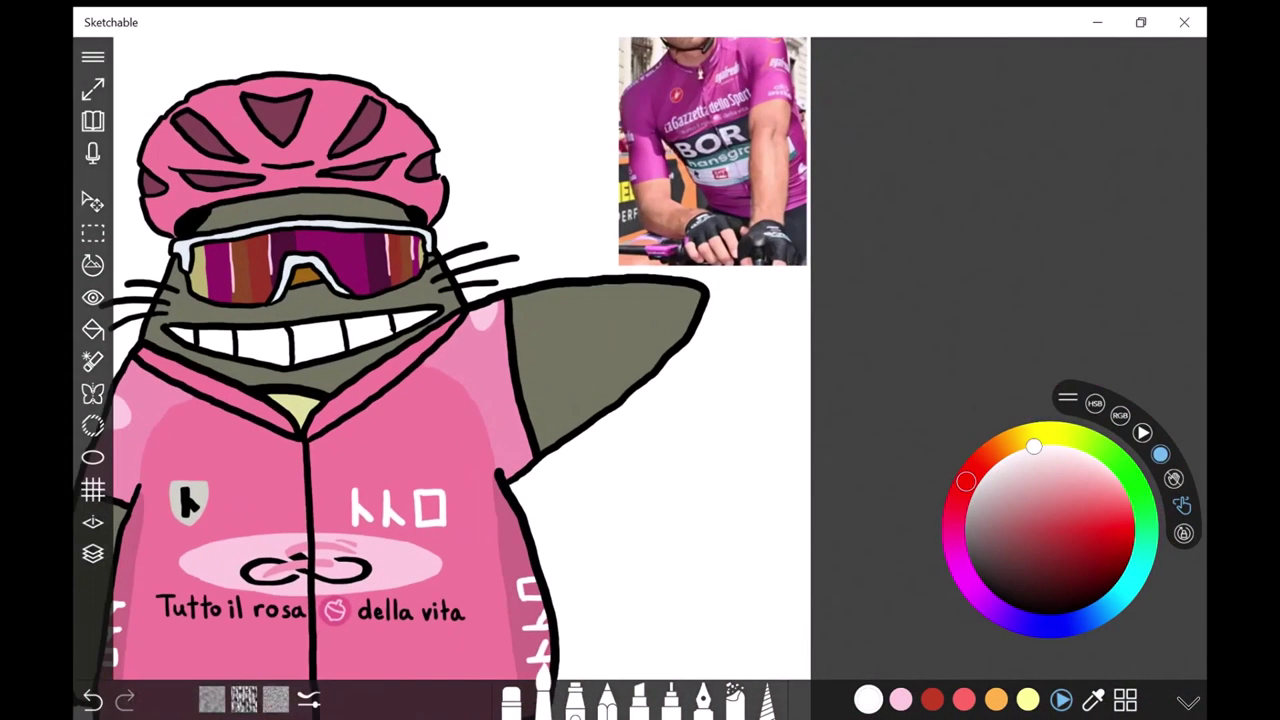
# Step: Trace the front fork and the front wheel's outer and inner edges in black over the faded bicycle photo
pyautogui.scroll(-2, 449, 378)
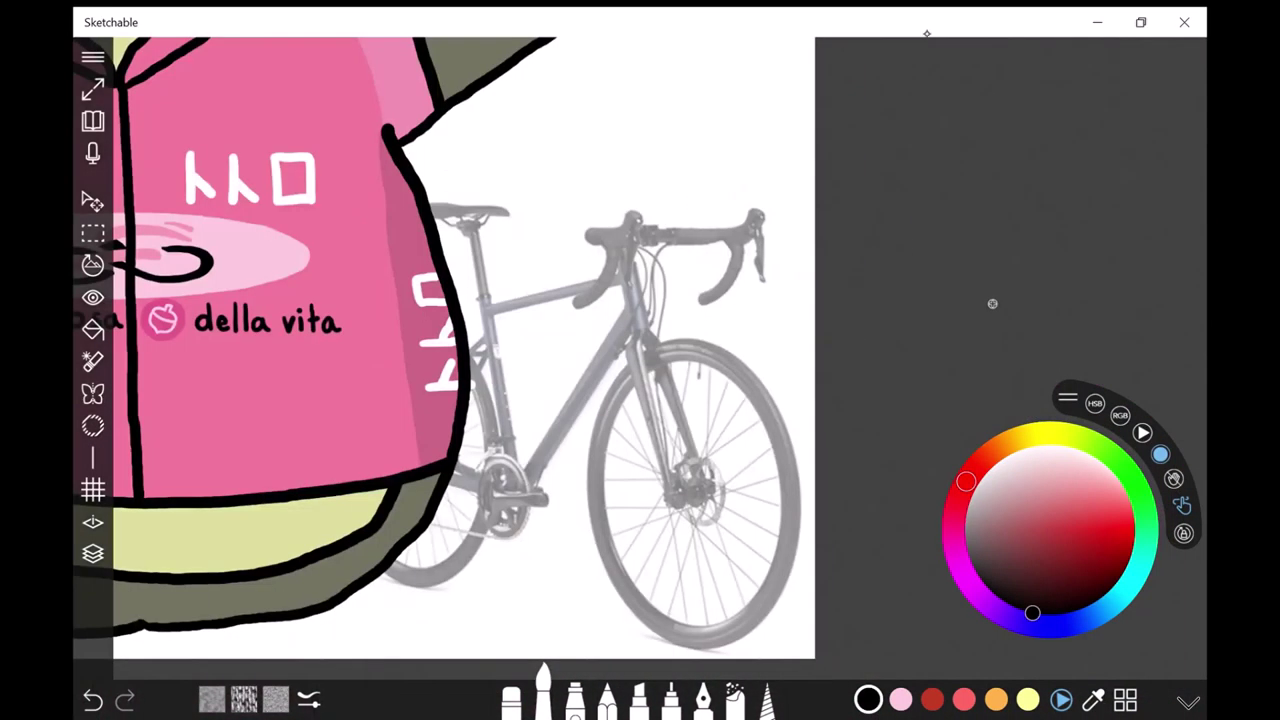
pyautogui.scroll(2, 640, 360)
pyautogui.click(1032, 612)
pyautogui.moveTo(645, 228); pyautogui.dragTo(668, 412)
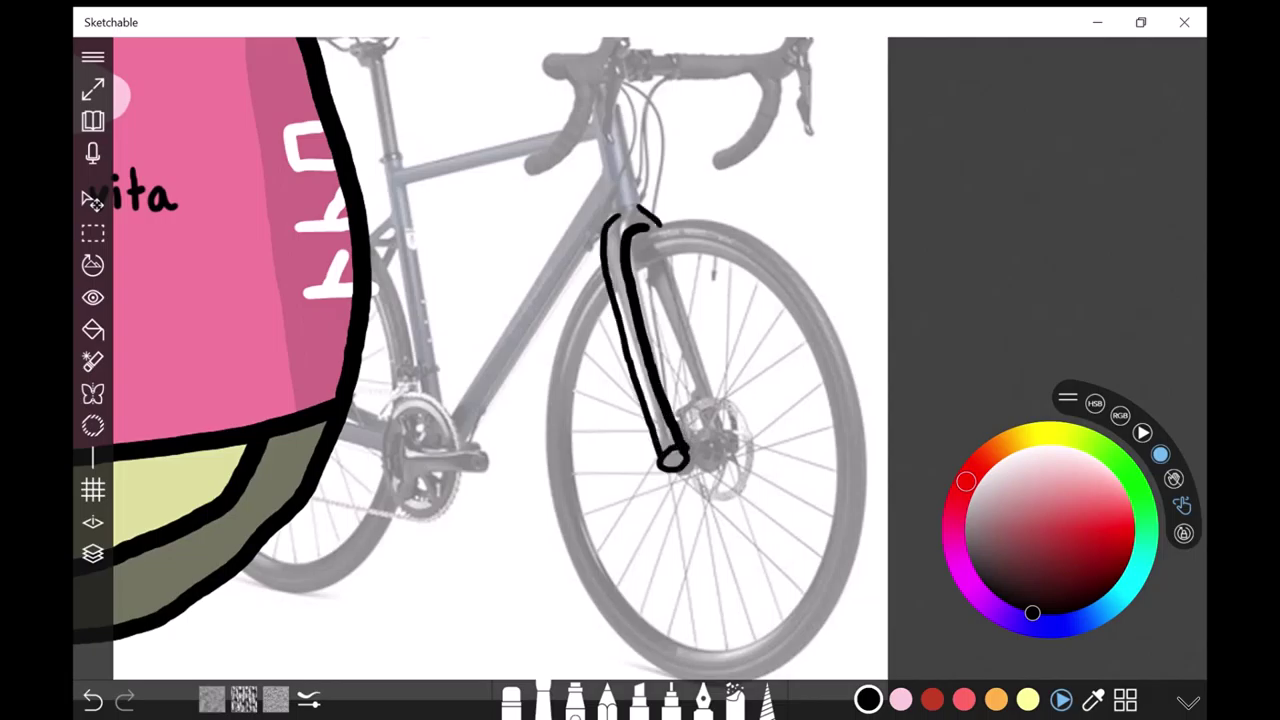
pyautogui.moveTo(600, 268); pyautogui.dragTo(800, 656)
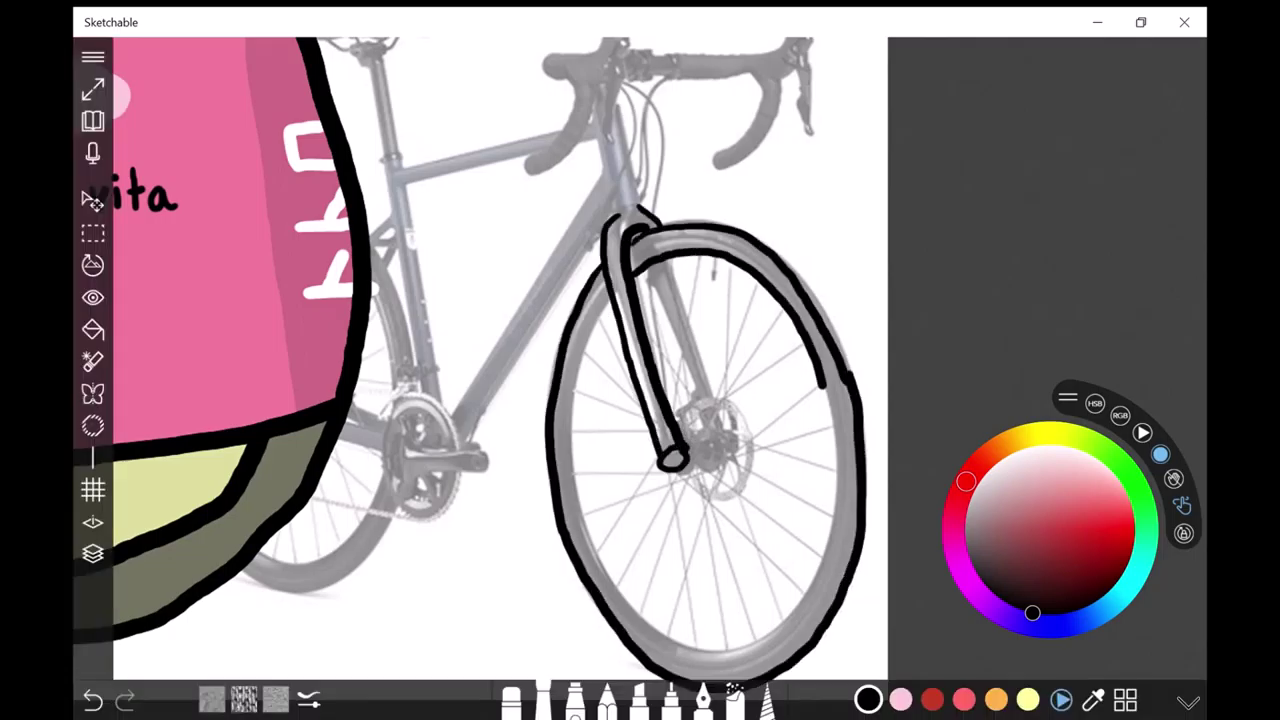
pyautogui.moveTo(822, 385)
pyautogui.mouseDown()
pyautogui.moveTo(649, 634)
pyautogui.moveTo(582, 357)
pyautogui.moveTo(594, 292)
pyautogui.mouseUp()
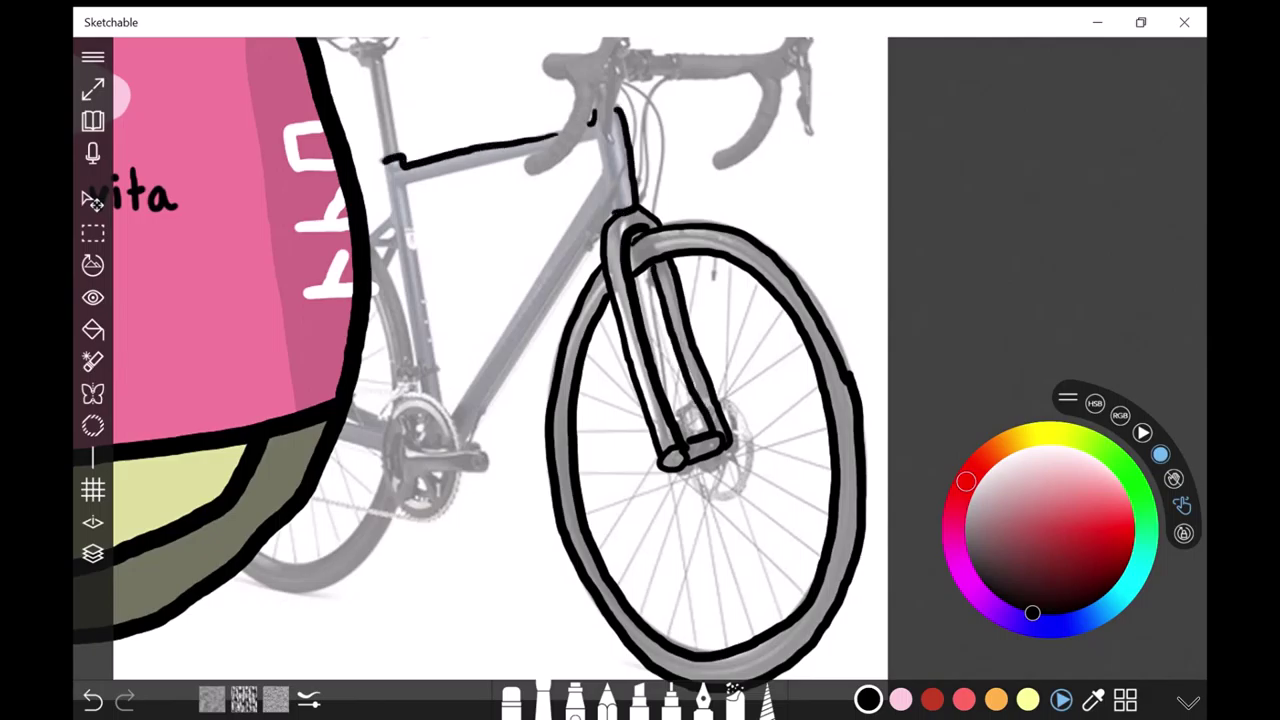
# Step: Trace the bicycle's drop handlebar, brake hoods and brake levers in black
pyautogui.scroll(3, 470, 300)
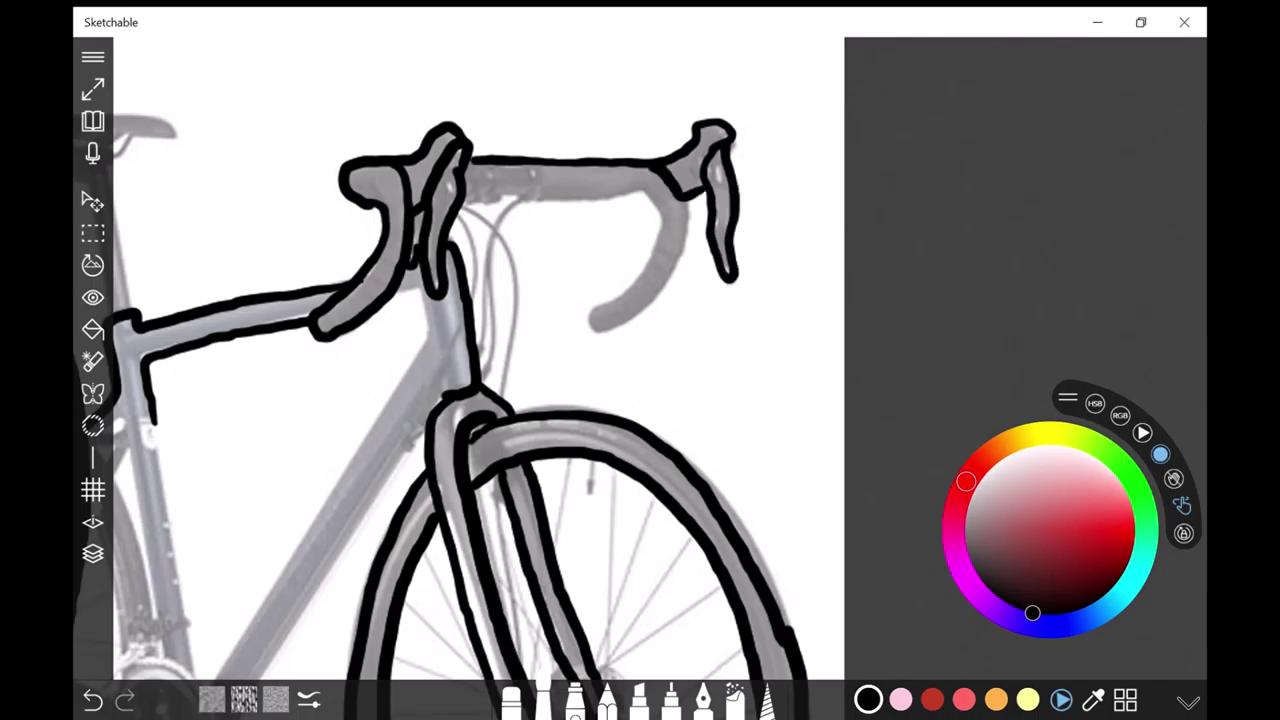
pyautogui.moveTo(682, 196)
pyautogui.mouseDown()
pyautogui.moveTo(605, 330)
pyautogui.moveTo(589, 201)
pyautogui.mouseUp()
pyautogui.scroll(3, 470, 380)
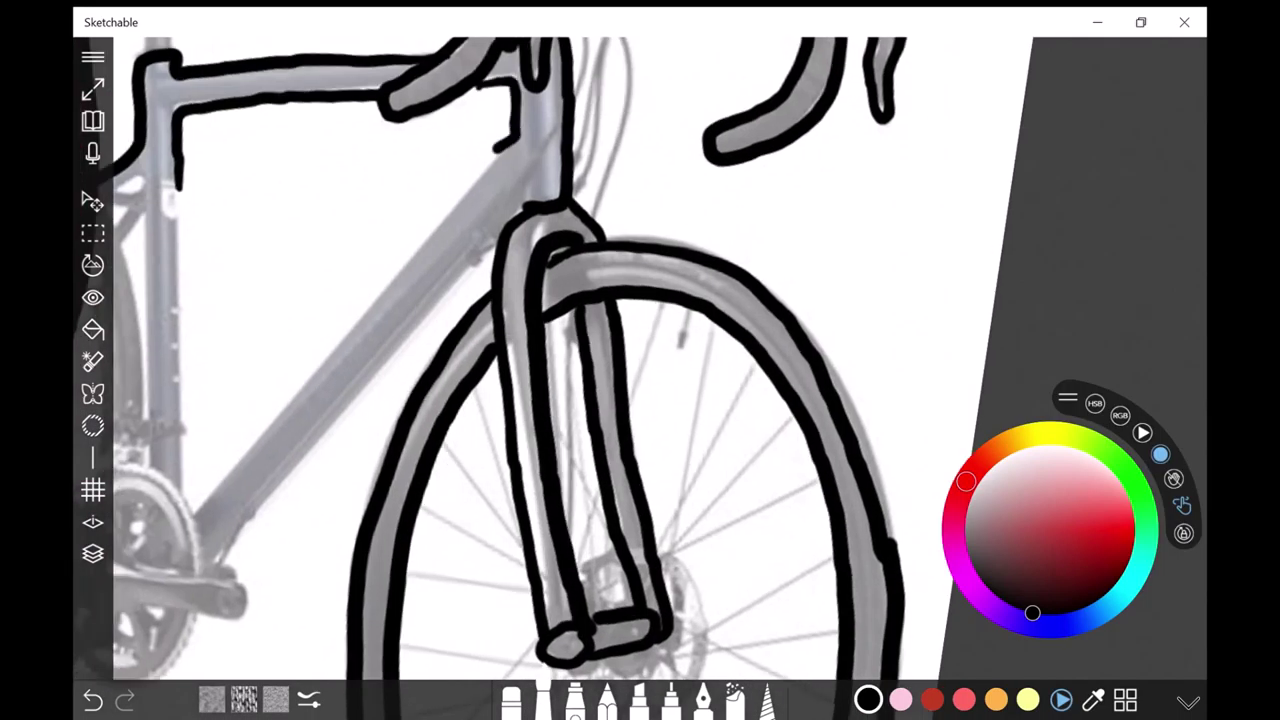
# Step: Trace the bicycle frame's down tube and seat tube in black
pyautogui.moveTo(502, 228)
pyautogui.mouseDown()
pyautogui.moveTo(268, 502)
pyautogui.moveTo(262, 490)
pyautogui.mouseUp()
pyautogui.scroll(1, 640, 360)
pyautogui.moveTo(405, 180); pyautogui.dragTo(412, 488)
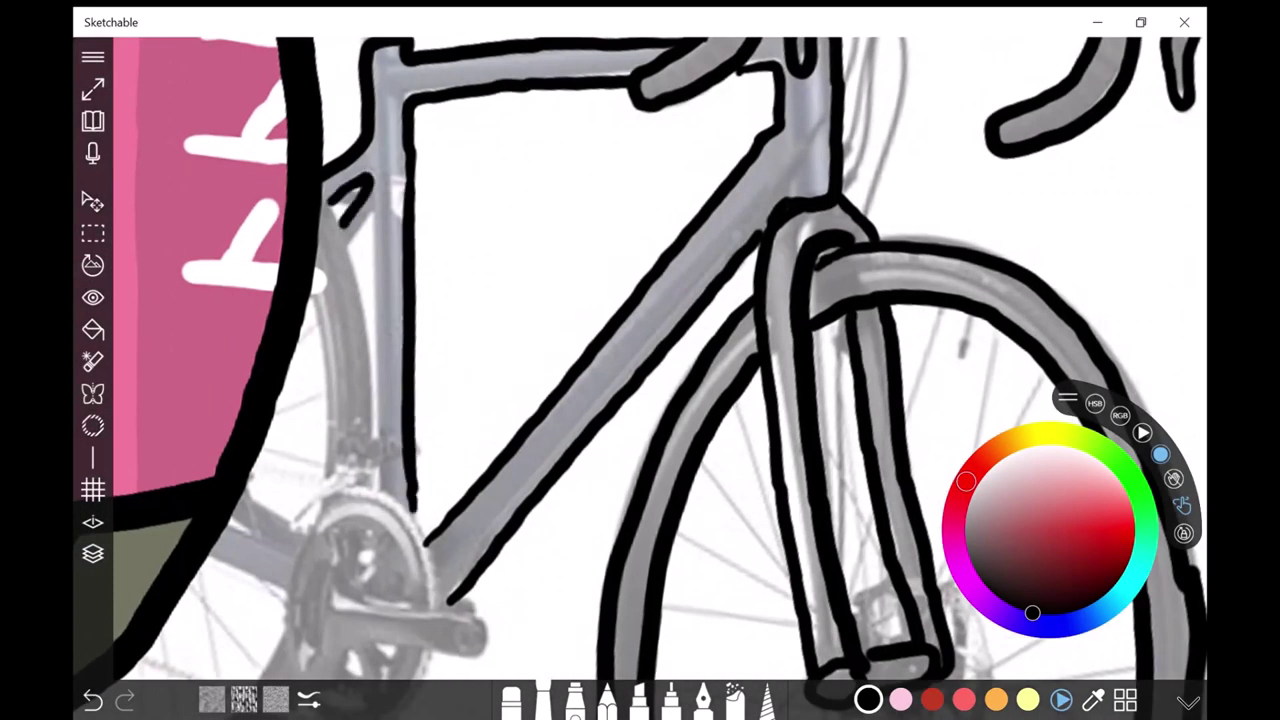
pyautogui.moveTo(377, 180); pyautogui.dragTo(378, 496)
pyautogui.scroll(-5, 640, 360)
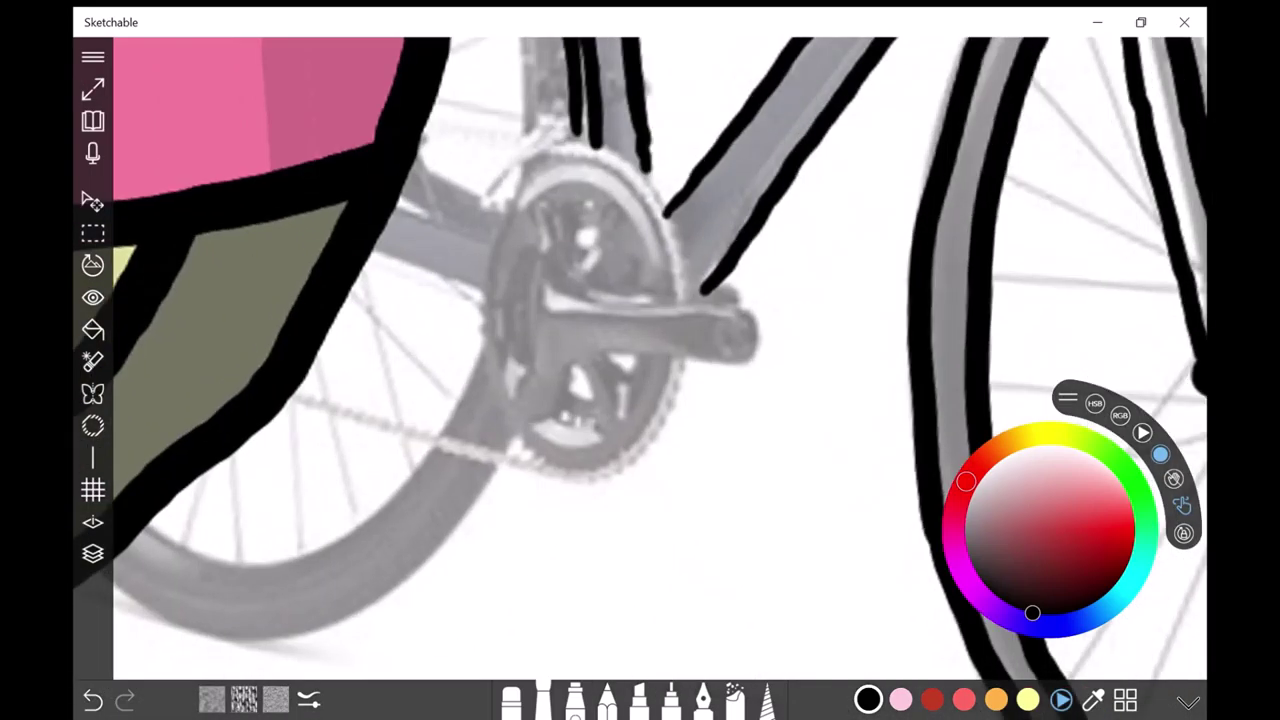
# Step: Trace the crank, chainring, chain, chainstay and rear wheel in black up to Totoro's body
pyautogui.moveTo(555, 293); pyautogui.dragTo(750, 345)
pyautogui.moveTo(664, 340)
pyautogui.mouseDown()
pyautogui.moveTo(562, 357)
pyautogui.moveTo(532, 375)
pyautogui.moveTo(562, 370)
pyautogui.moveTo(677, 285)
pyautogui.moveTo(482, 300)
pyautogui.mouseUp()
pyautogui.moveTo(560, 152); pyautogui.dragTo(425, 120)
pyautogui.moveTo(335, 405); pyautogui.dragTo(540, 465)
pyautogui.moveTo(480, 498); pyautogui.dragTo(135, 640)
pyautogui.moveTo(150, 525)
pyautogui.mouseDown()
pyautogui.moveTo(310, 565)
pyautogui.moveTo(440, 450)
pyautogui.mouseUp()
pyautogui.moveTo(395, 208); pyautogui.dragTo(485, 240)
pyautogui.scroll(-5, 530, 350)
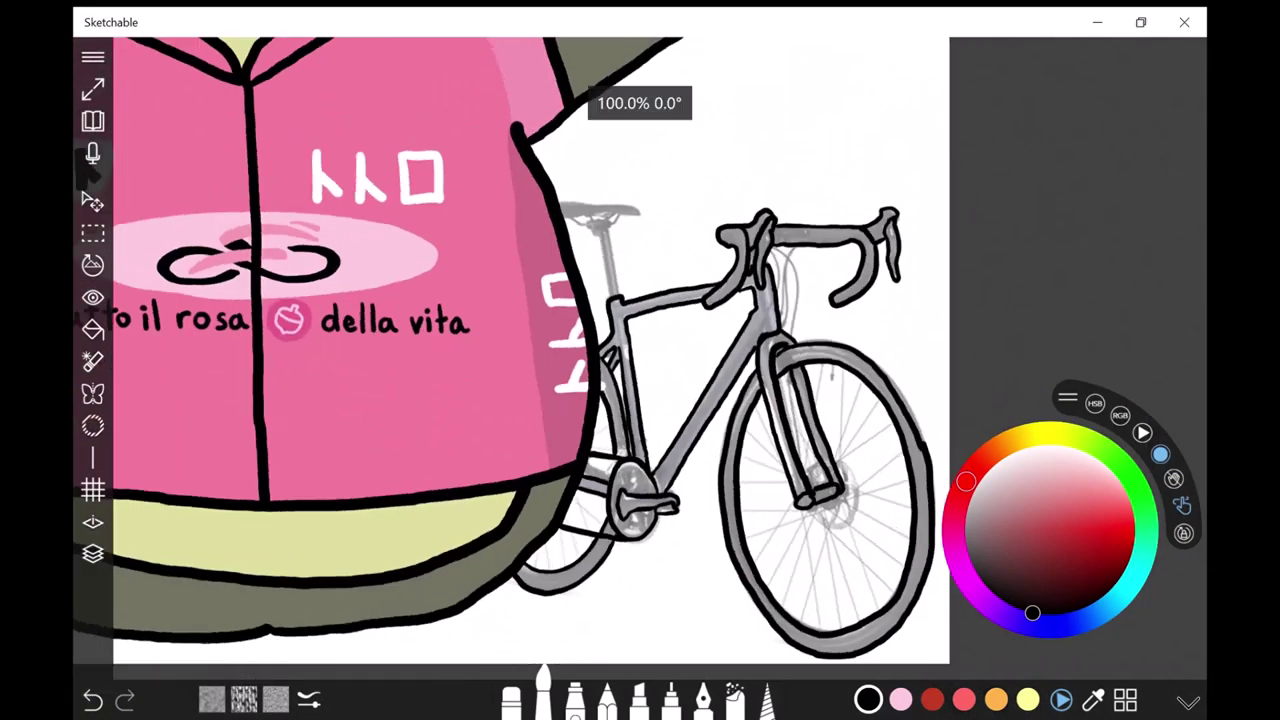
# Step: Trace the saddle and seat post in black above the bicycle frame
pyautogui.scroll(5, 631, 245)
pyautogui.moveTo(345, 128); pyautogui.dragTo(670, 118)
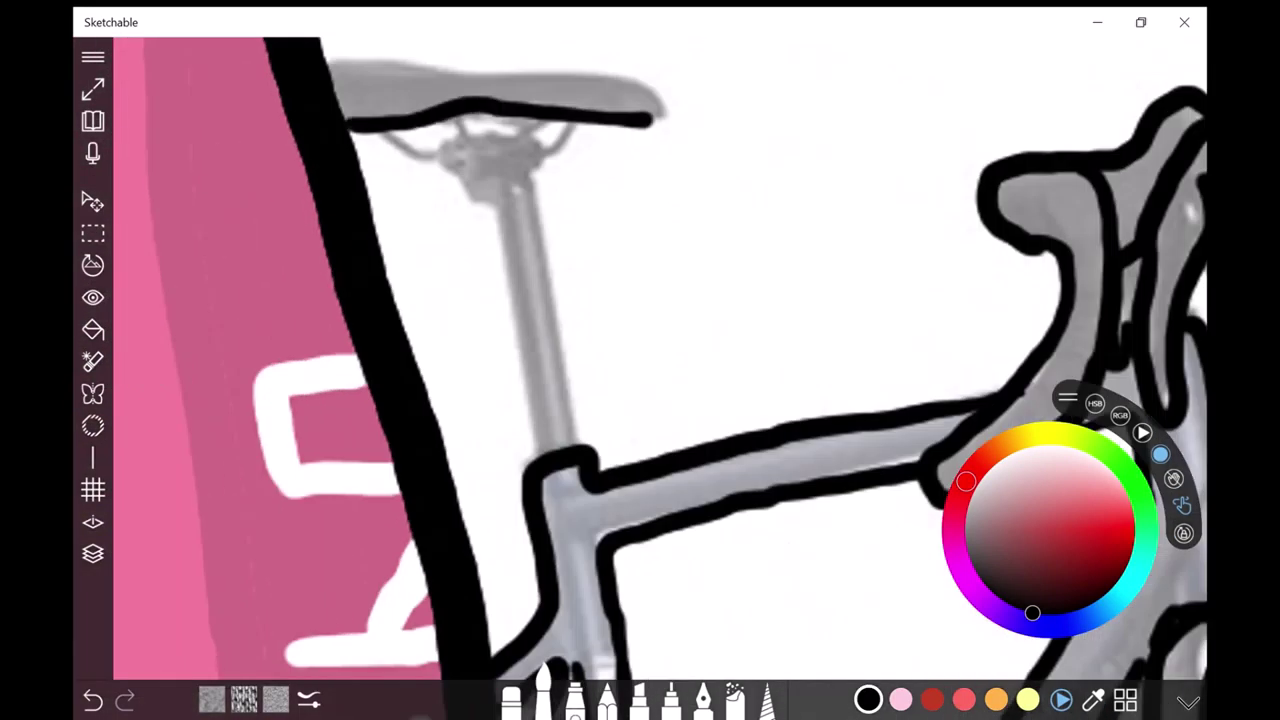
pyautogui.moveTo(330, 75); pyautogui.dragTo(675, 105)
pyautogui.moveTo(410, 130); pyautogui.dragTo(540, 465)
pyautogui.moveTo(495, 118); pyautogui.dragTo(575, 445)
pyautogui.scroll(-5, 640, 360)
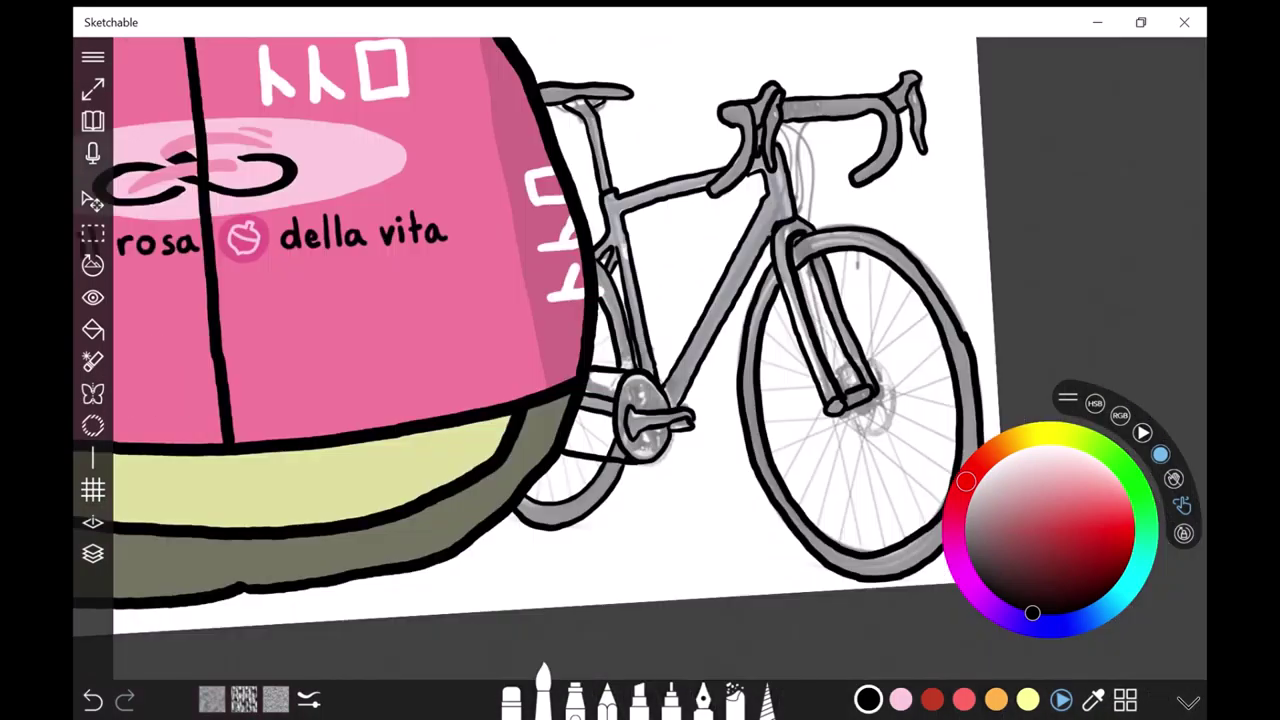
pyautogui.scroll(3, 850, 400)
pyautogui.scroll(-5, 540, 350)
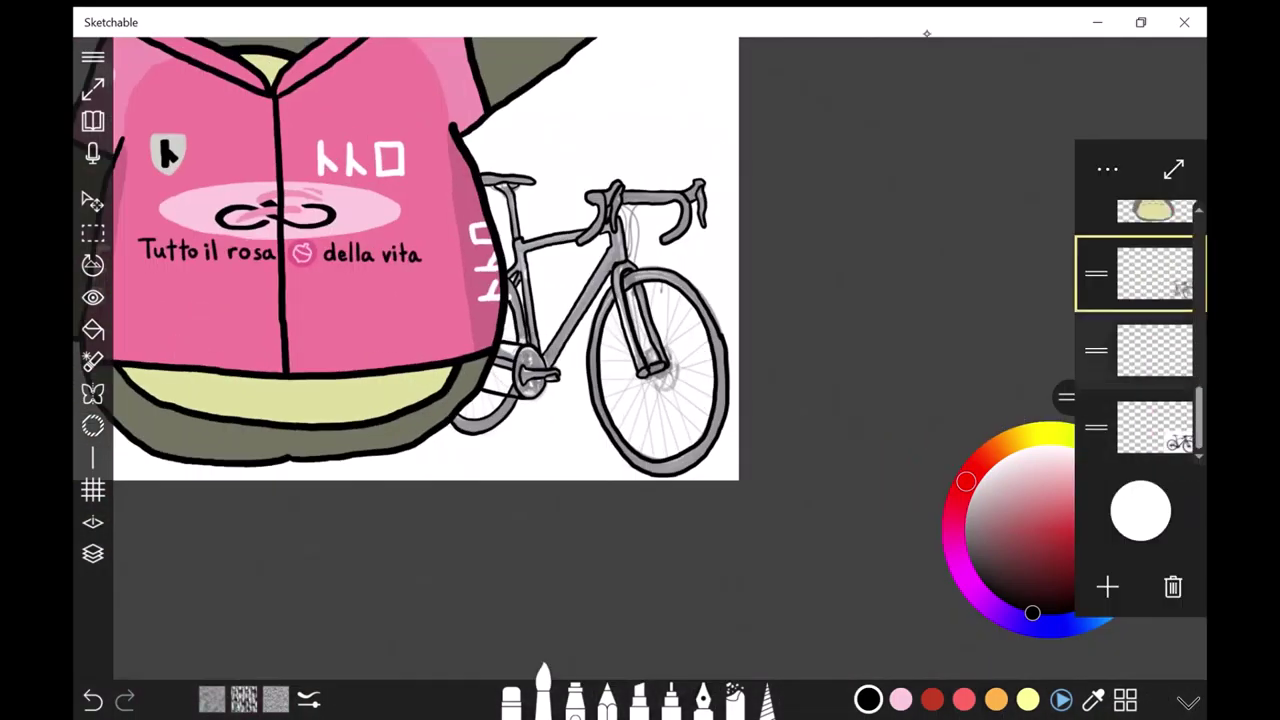
# Step: Hide the bicycle reference photo and fill the frame and fork with bright yellow
pyautogui.click(1066, 396)
pyautogui.click(1028, 699)
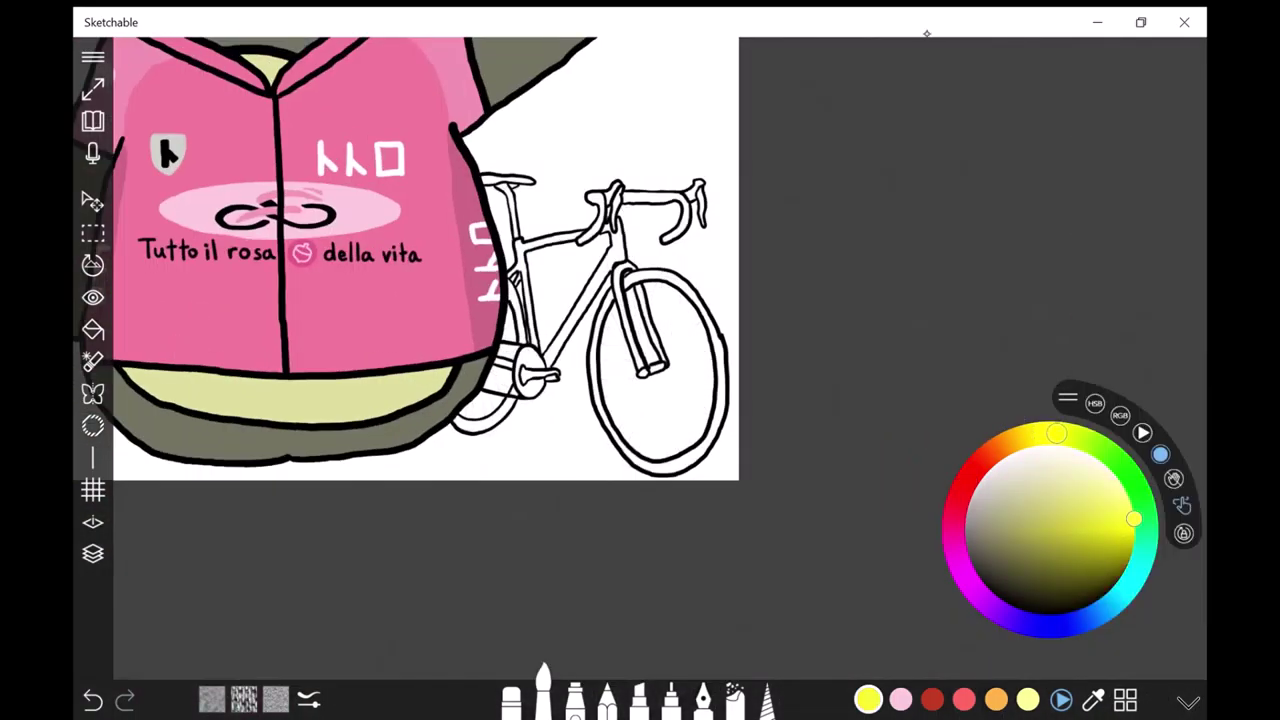
pyautogui.click(1120, 414)
pyautogui.moveTo(900, 300); pyautogui.dragTo(780, 324)
pyautogui.click(93, 329)
pyautogui.click(530, 330)
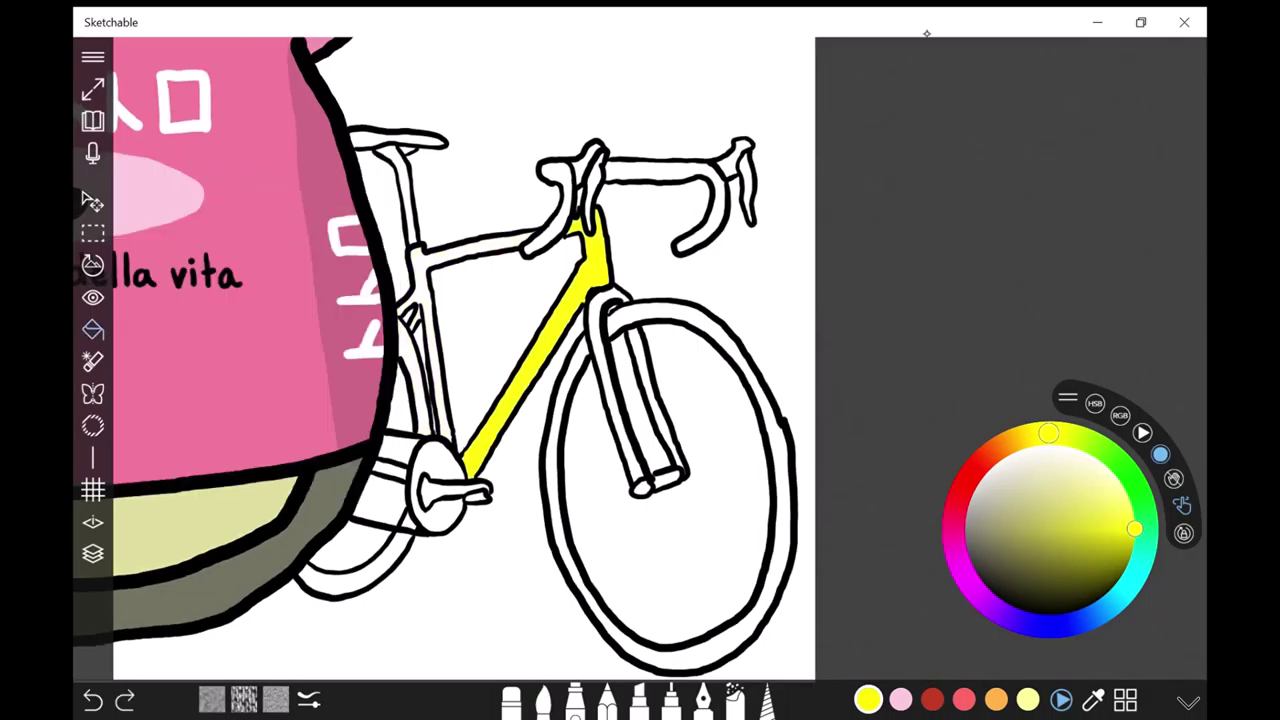
pyautogui.scroll(2, 640, 360)
pyautogui.scroll(3, 640, 360)
pyautogui.click(512, 256)
pyautogui.scroll(-4, 640, 360)
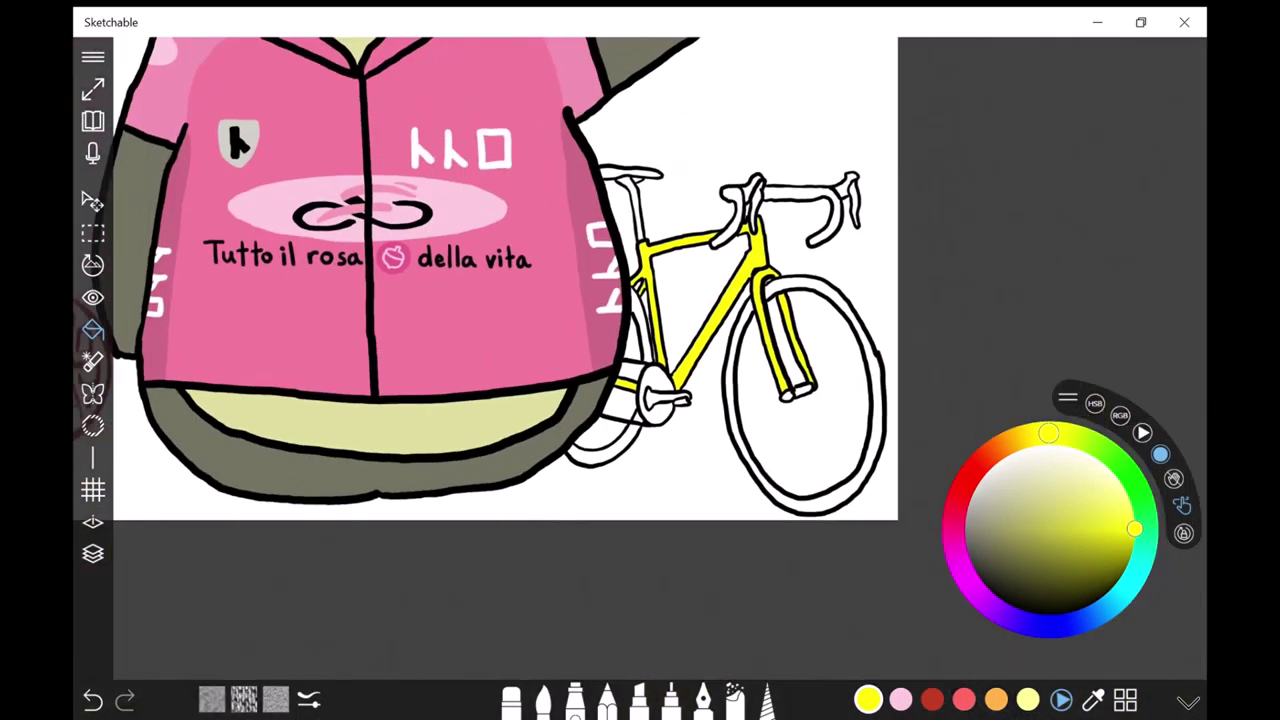
# Step: Fill the saddle and both brake hoods with greyish brown
pyautogui.scroll(2, 640, 360)
pyautogui.click(1120, 414)
pyautogui.click(486, 314)
pyautogui.scroll(3, 640, 360)
pyautogui.click(730, 170)
pyautogui.click(93, 699)
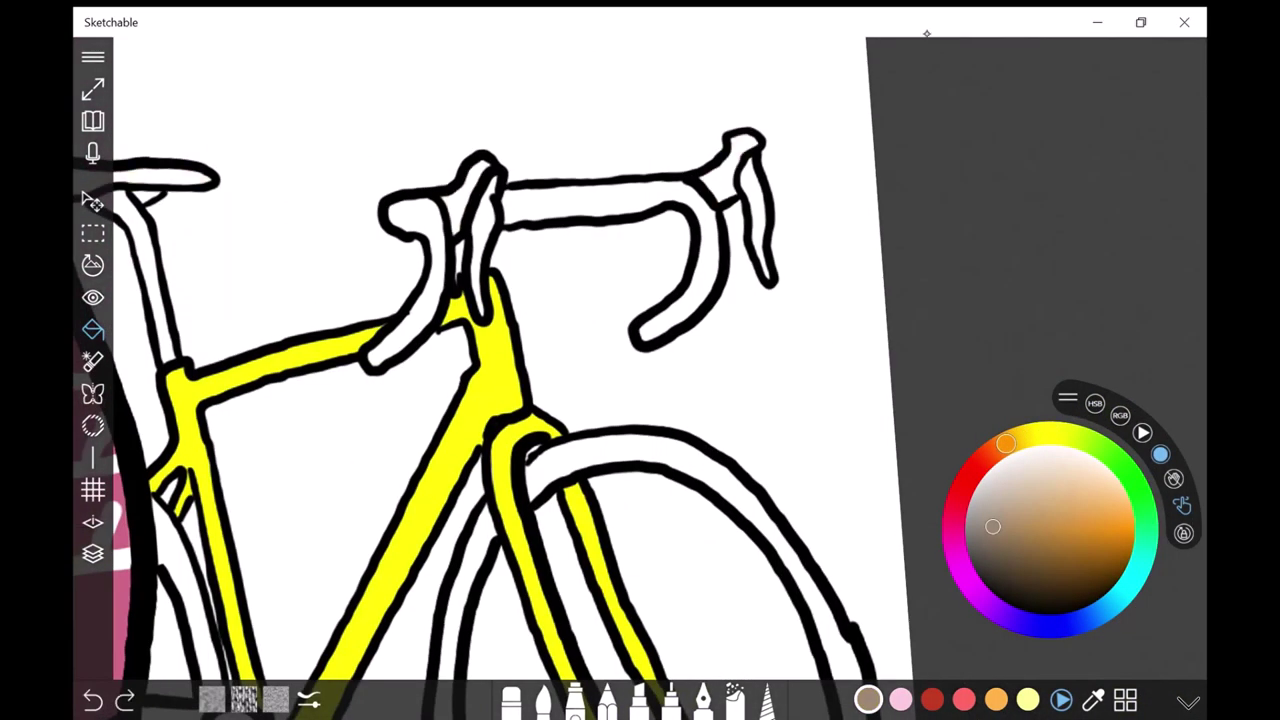
pyautogui.click(730, 170)
pyautogui.scroll(-3, 640, 360)
# Step: Fill the front and rear tyres with dark brown #40382F
pyautogui.click(1120, 414)
pyautogui.moveTo(600, 432); pyautogui.dragTo(557, 432)
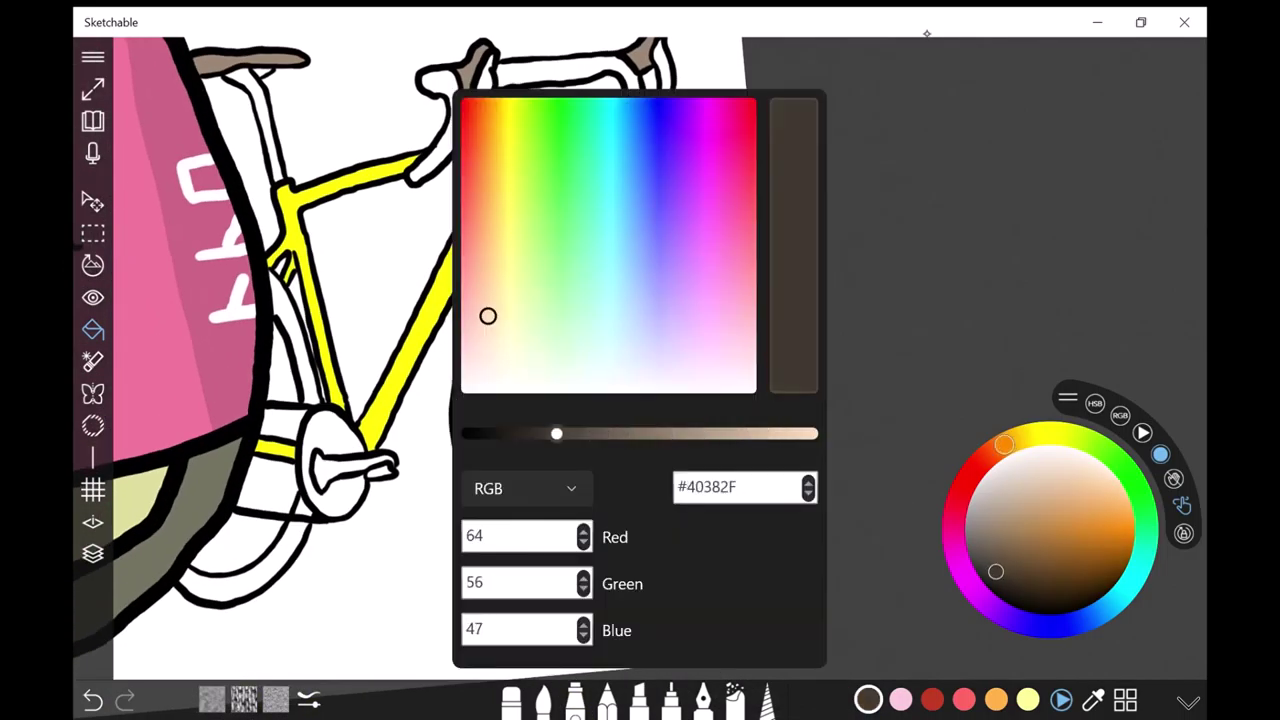
pyautogui.click(466, 440)
pyautogui.click(240, 590)
pyautogui.click(295, 350)
# Step: Fill the seat post, chainring and crank with light grey
pyautogui.click(304, 507)
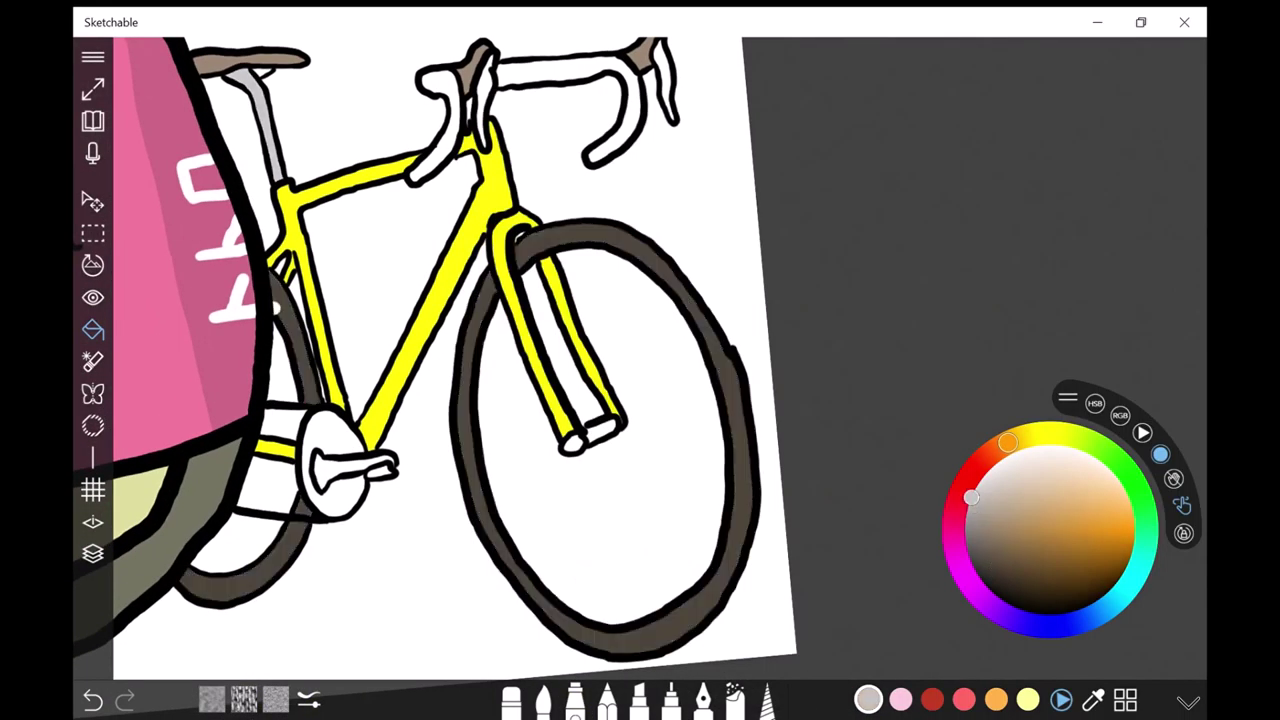
pyautogui.scroll(3, 640, 360)
pyautogui.click(326, 480)
# Step: Fill the front hub, pedal and both brake levers with light blue
pyautogui.moveTo(1010, 520); pyautogui.dragTo(990, 590)
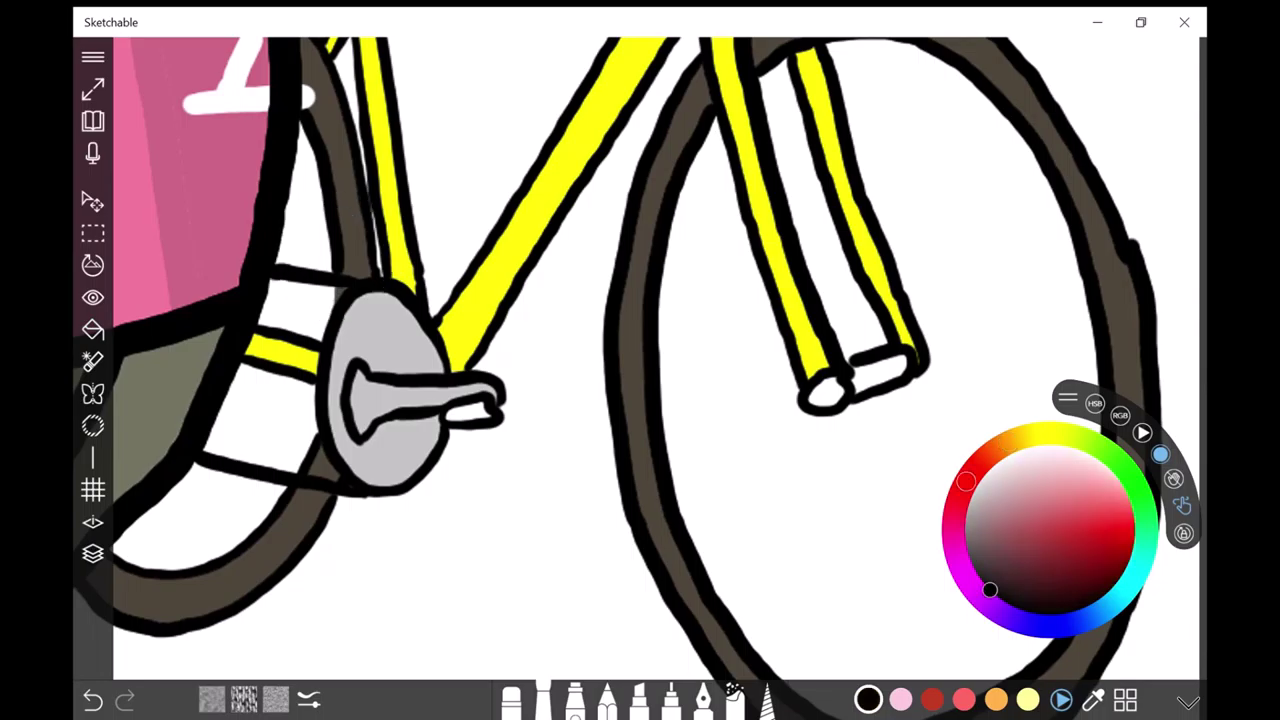
pyautogui.click(1121, 594)
pyautogui.click(1119, 510)
pyautogui.click(822, 395)
pyautogui.click(885, 368)
pyautogui.click(485, 412)
pyautogui.scroll(-3, 640, 360)
pyautogui.scroll(3, 640, 360)
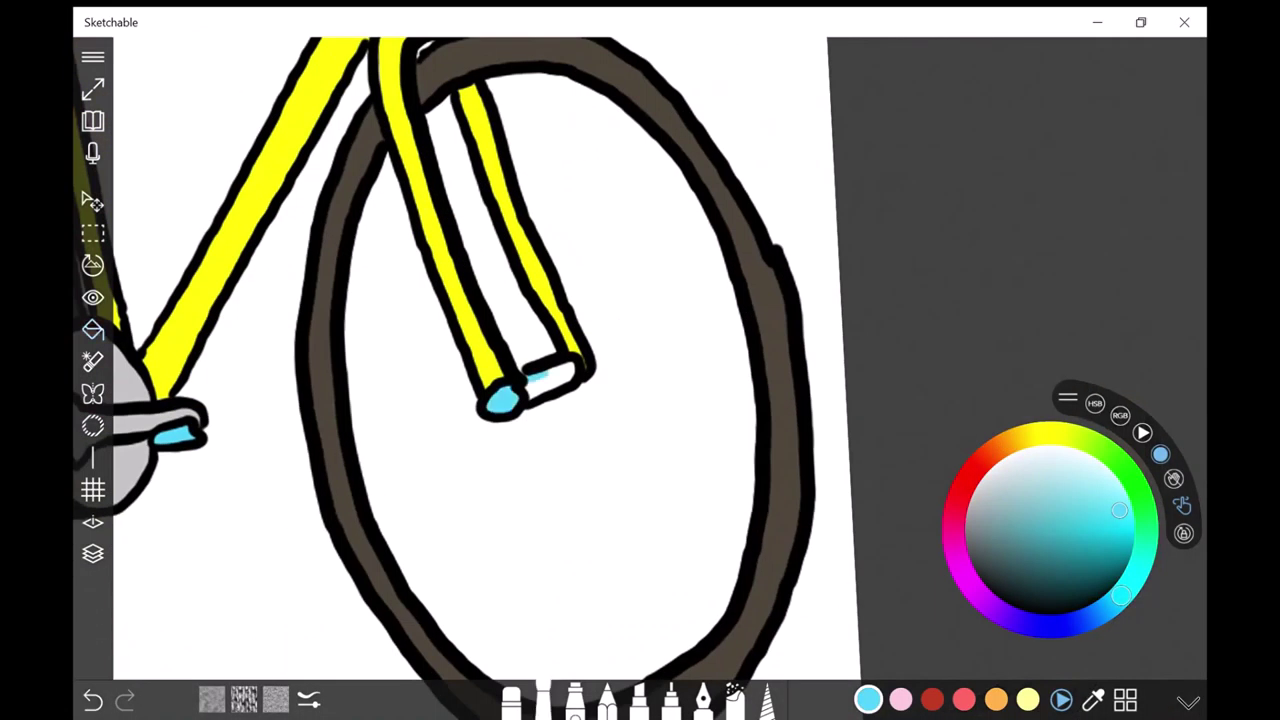
pyautogui.scroll(-3, 640, 360)
pyautogui.click(548, 215)
pyautogui.click(708, 190)
# Step: Draw black bands across the middle of the handlebar, fill that section light grey and the curved grips dark brown
pyautogui.scroll(3, 640, 360)
pyautogui.click(1056, 582)
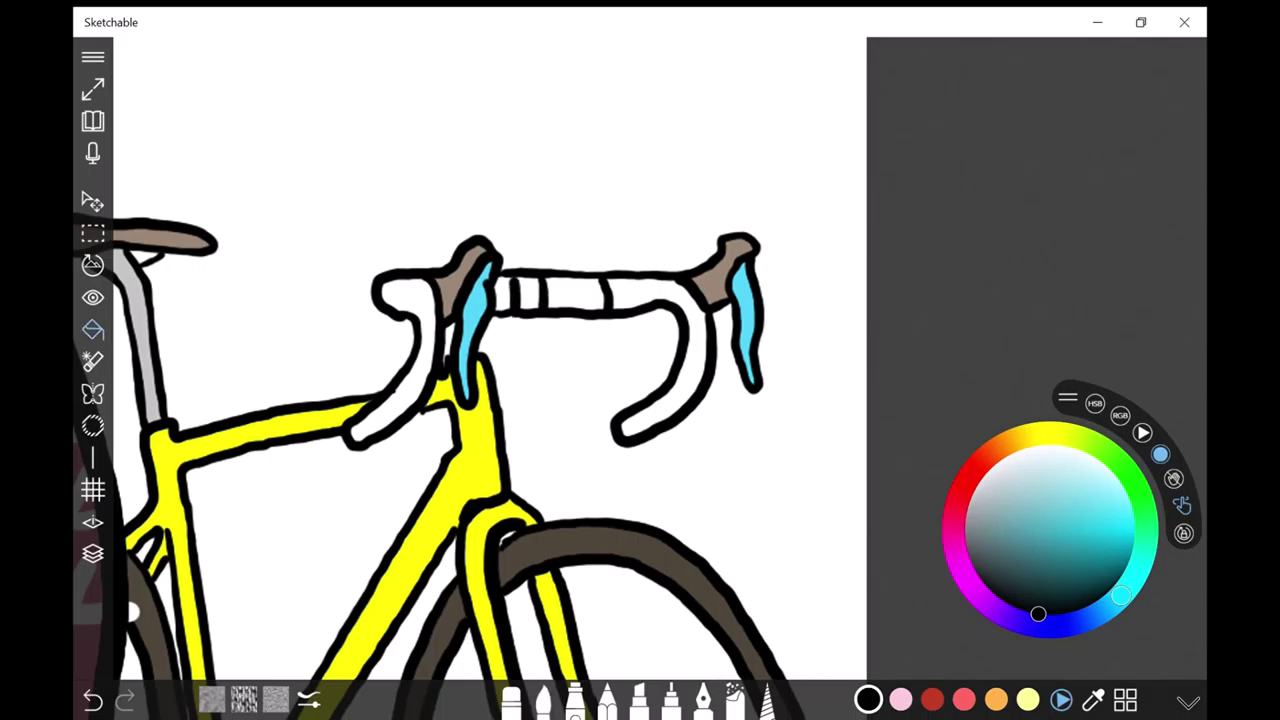
pyautogui.click(966, 482)
pyautogui.click(971, 497)
pyautogui.click(694, 372)
pyautogui.click(410, 360)
pyautogui.scroll(-3, 640, 360)
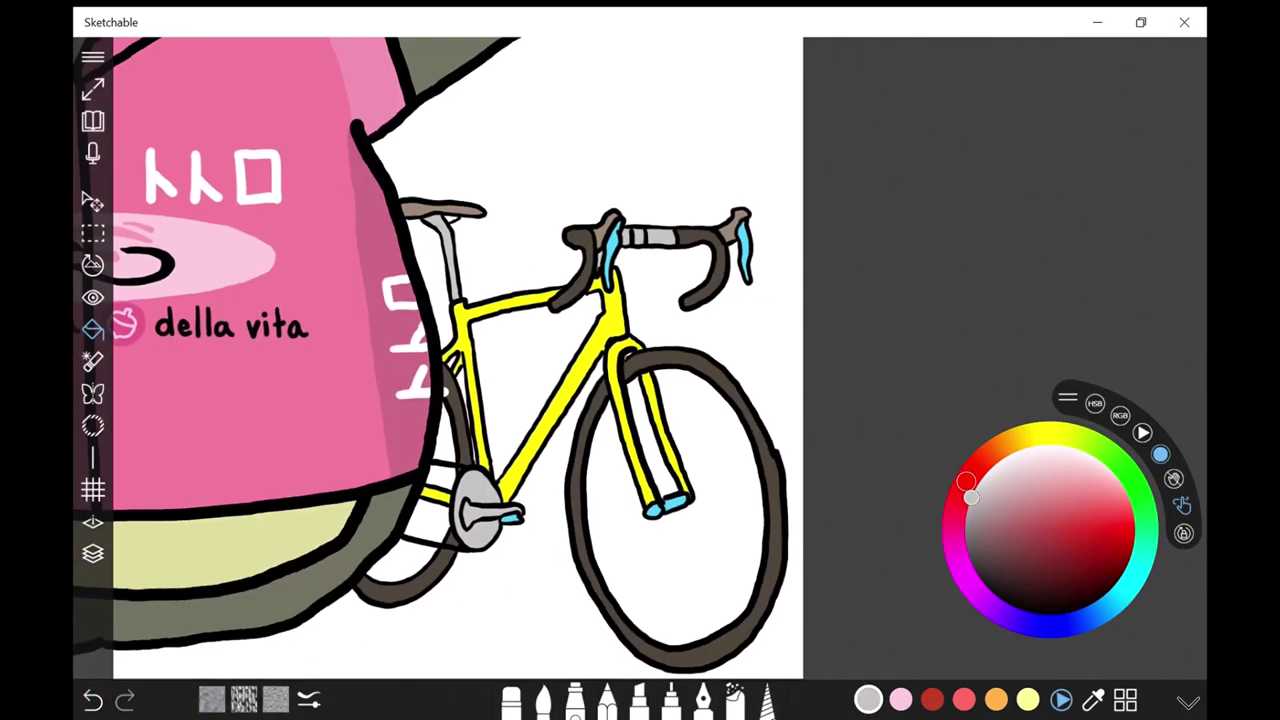
# Step: Erase the jersey lettering spilling past Totoro's outline and patch the white spot on the rear tyre with dark brown
pyautogui.click(93, 553)
pyautogui.click(1155, 360)
pyautogui.click(511, 700)
pyautogui.click(93, 553)
pyautogui.scroll(-1, 1140, 330)
pyautogui.scroll(10, 480, 360)
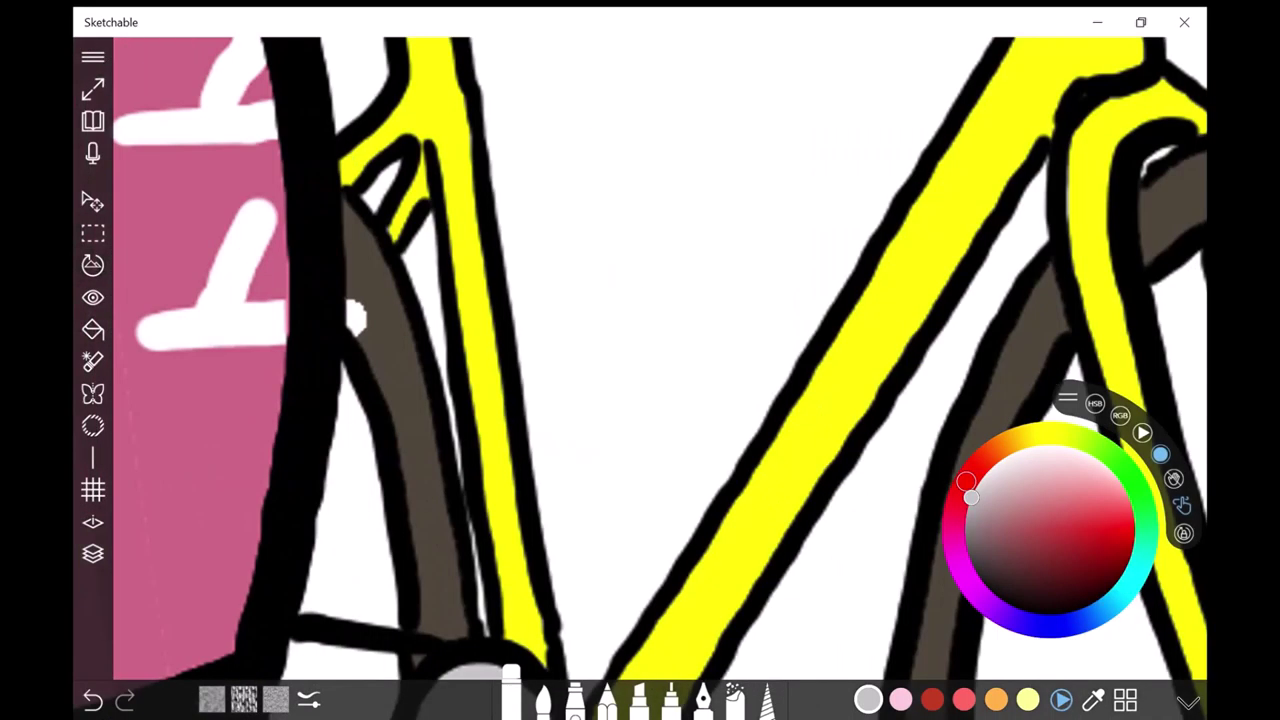
pyautogui.click(1007, 442)
pyautogui.click(994, 564)
# Step: Paint a light blue clamp with a black edge where the seat post meets the frame
pyautogui.scroll(-5, 640, 360)
pyautogui.scroll(10, 640, 360)
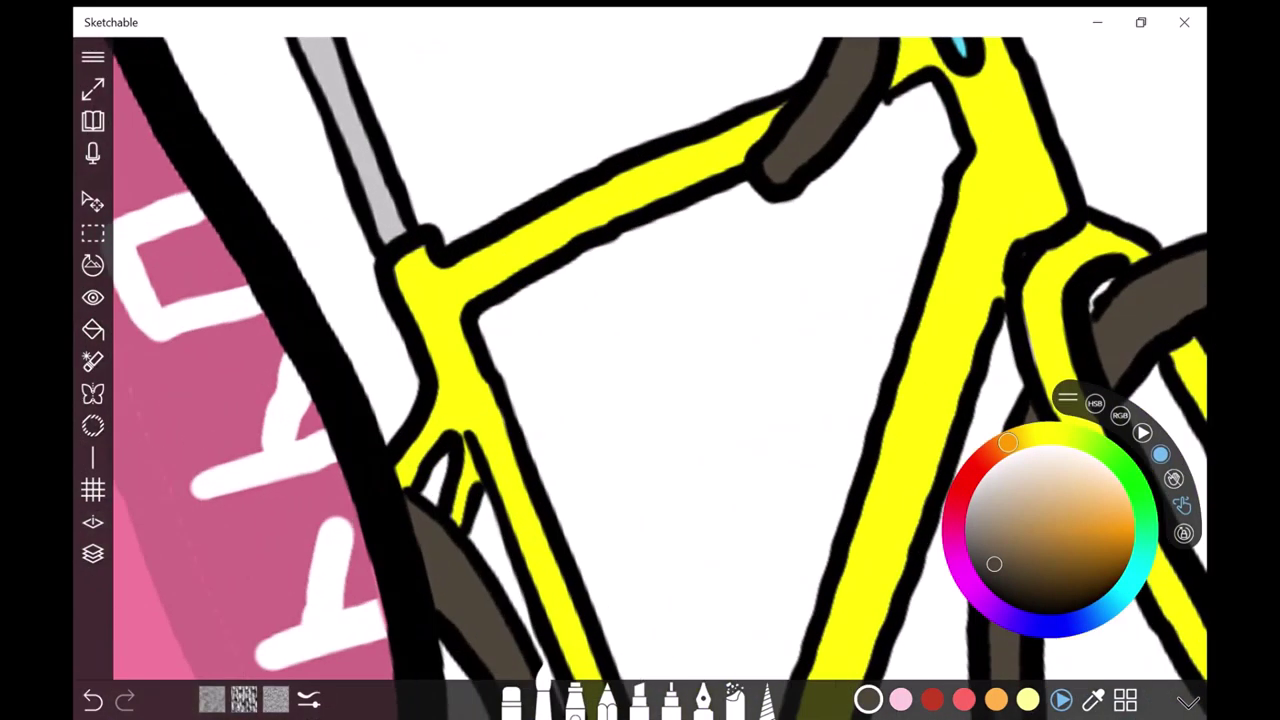
pyautogui.click(1122, 596)
pyautogui.click(1118, 510)
pyautogui.moveTo(484, 302)
pyautogui.mouseDown()
pyautogui.moveTo(502, 291)
pyautogui.moveTo(515, 322)
pyautogui.mouseUp()
pyautogui.scroll(-5, 640, 360)
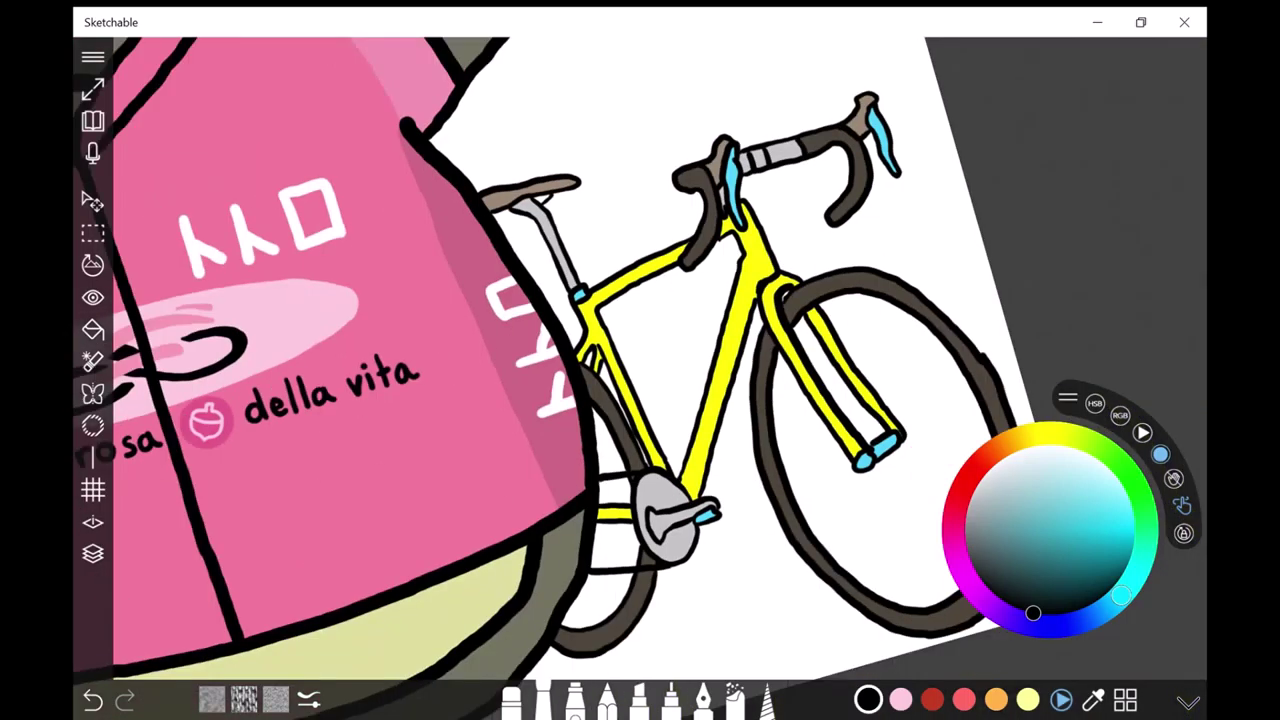
# Step: Paint light blue headset bands at the upper and lower ends of the head tube and outline them in black
pyautogui.scroll(10, 640, 360)
pyautogui.scroll(-3, 640, 360)
pyautogui.click(1118, 510)
pyautogui.scroll(3, 640, 360)
pyautogui.moveTo(595, 405); pyautogui.dragTo(680, 372)
pyautogui.scroll(-5, 640, 360)
pyautogui.click(1031, 607)
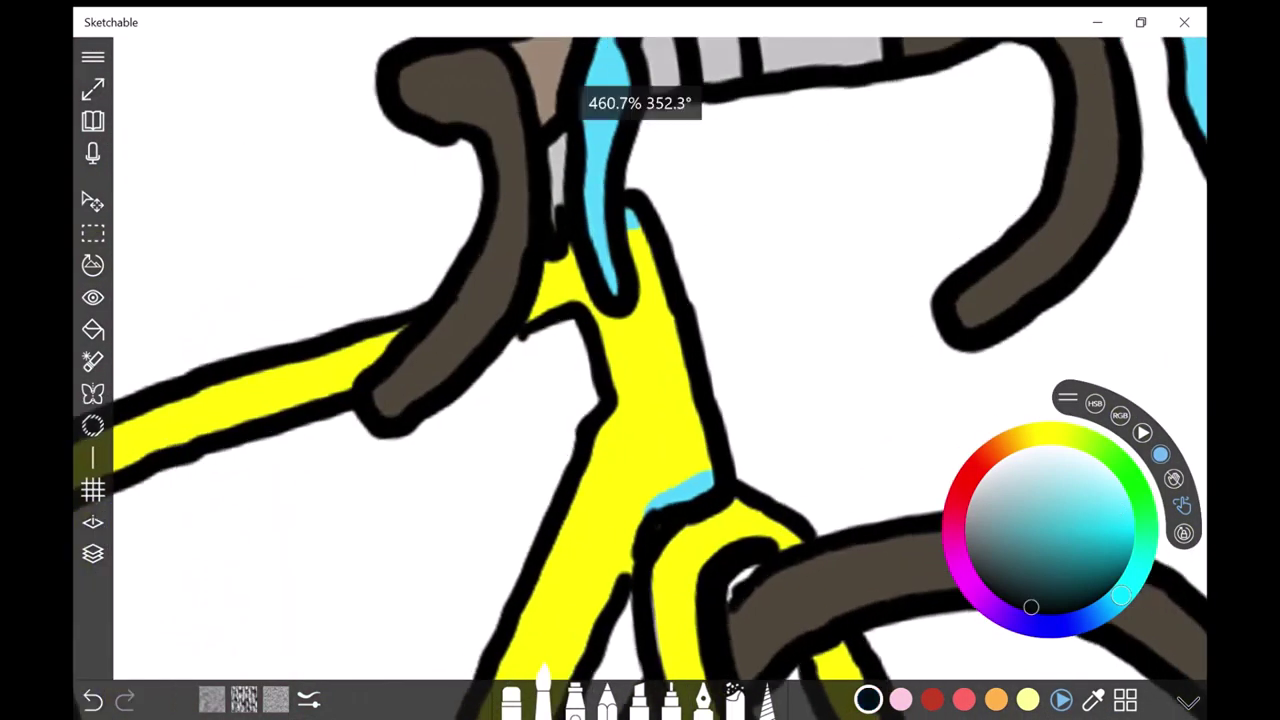
pyautogui.scroll(5, 640, 360)
pyautogui.scroll(-5, 640, 360)
pyautogui.scroll(-5, 640, 360)
# Step: Show the bicycle reference photo again, select the layer below the bike artwork, and trace the rear wheel's spokes in dark grey
pyautogui.click(93, 553)
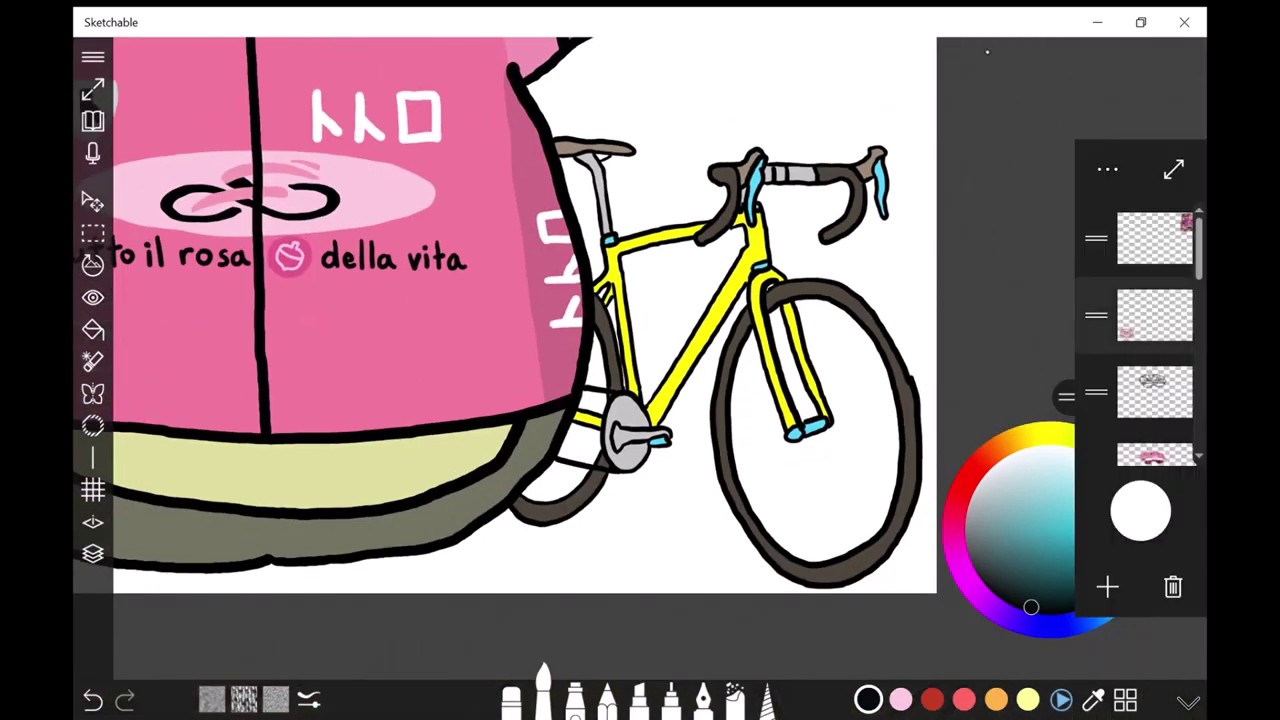
pyautogui.click(1157, 420)
pyautogui.click(1157, 343)
pyautogui.scroll(2, 1155, 315)
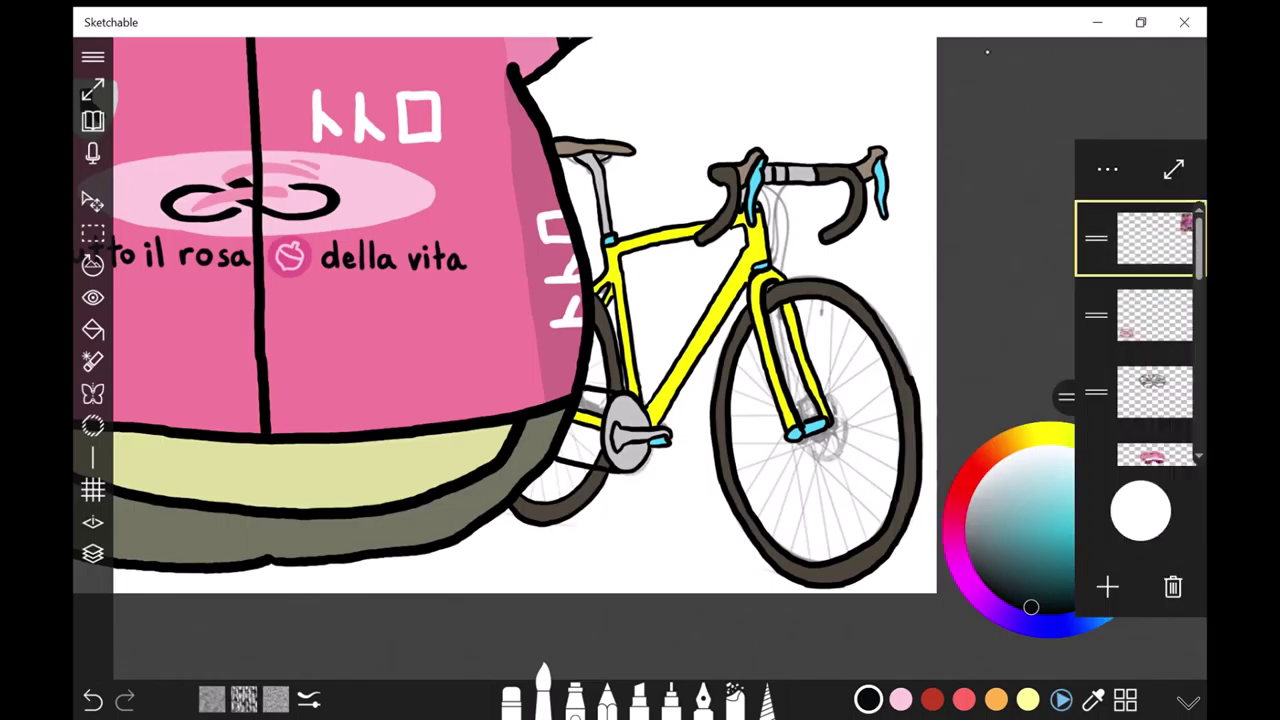
pyautogui.scroll(-2, 1155, 330)
pyautogui.click(1155, 423)
pyautogui.click(93, 553)
pyautogui.click(542, 690)
pyautogui.scroll(5, 625, 430)
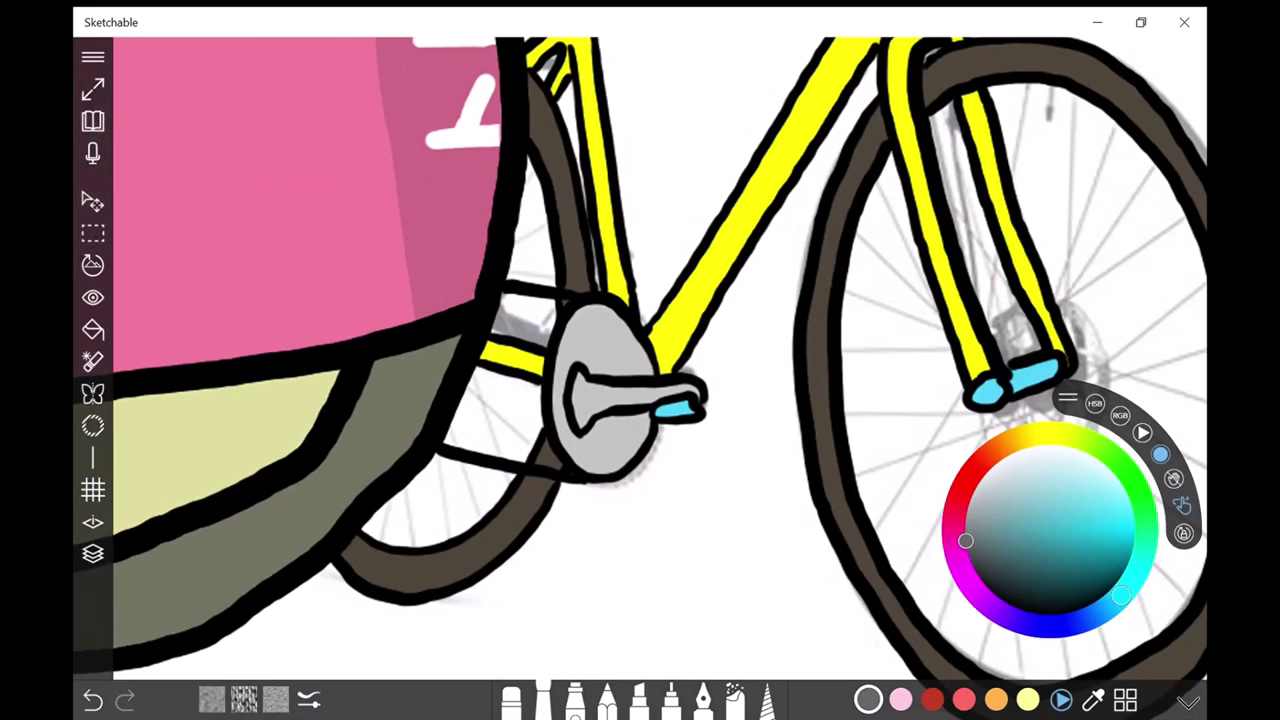
pyautogui.scroll(-5, 638, 341)
pyautogui.scroll(5, 905, 341)
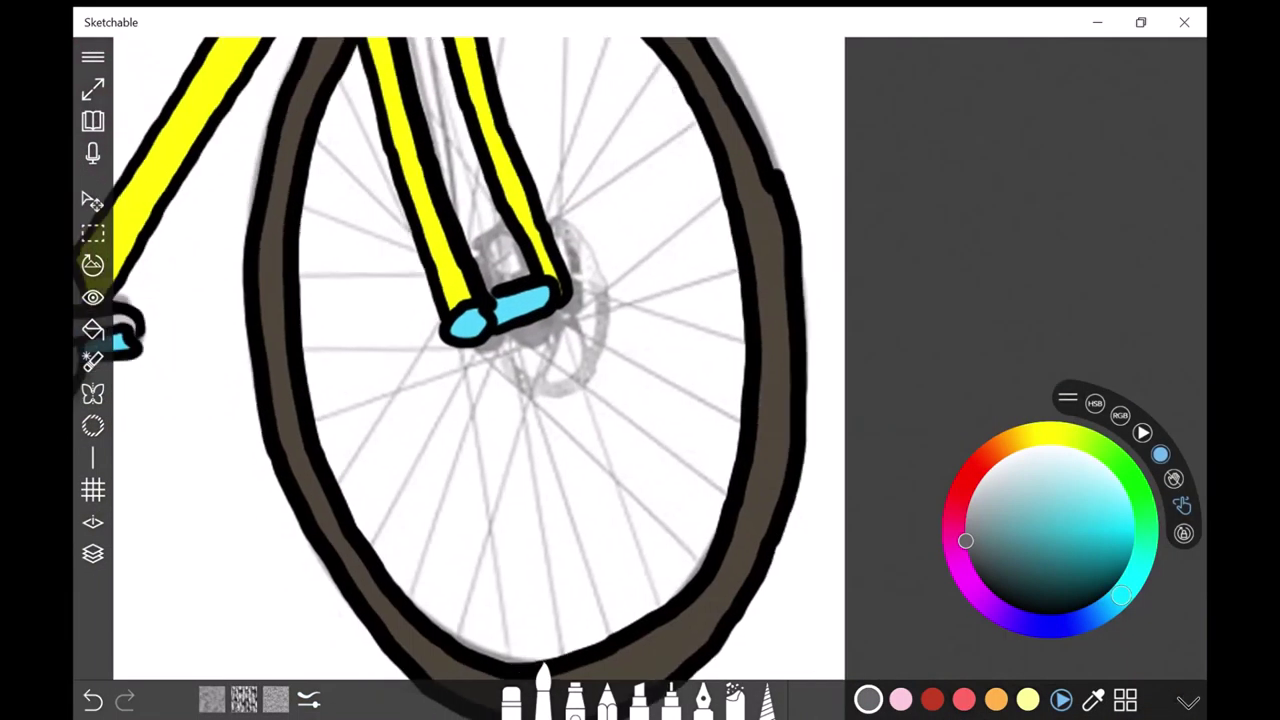
# Step: Draw dark grey spokes from the hub across the lower-left part of the front wheel
pyautogui.moveTo(440, 338); pyautogui.dragTo(340, 478)
pyautogui.moveTo(480, 343)
pyautogui.mouseDown()
pyautogui.moveTo(375, 553)
pyautogui.moveTo(415, 598)
pyautogui.mouseUp()
pyautogui.moveTo(505, 358)
pyautogui.mouseDown()
pyautogui.moveTo(525, 653)
pyautogui.moveTo(450, 638)
pyautogui.mouseUp()
pyautogui.moveTo(515, 368); pyautogui.dragTo(570, 653)
pyautogui.moveTo(520, 393); pyautogui.dragTo(595, 463)
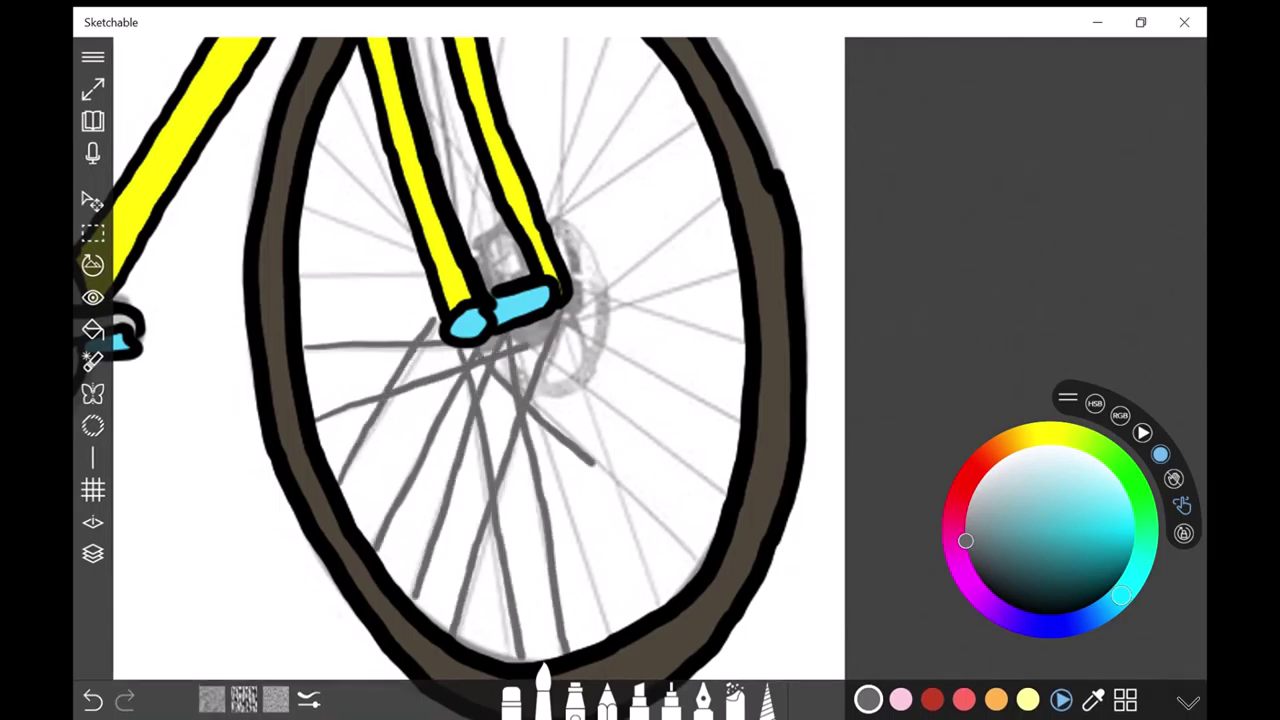
# Step: Draw dark grey spokes from the hub across the right half of the front wheel
pyautogui.moveTo(560, 315); pyautogui.dragTo(660, 605)
pyautogui.moveTo(550, 358); pyautogui.dragTo(732, 488)
pyautogui.moveTo(562, 312); pyautogui.dragTo(742, 428)
pyautogui.moveTo(574, 342); pyautogui.dragTo(746, 270)
pyautogui.moveTo(602, 302); pyautogui.dragTo(724, 190)
pyautogui.moveTo(560, 242); pyautogui.dragTo(700, 65)
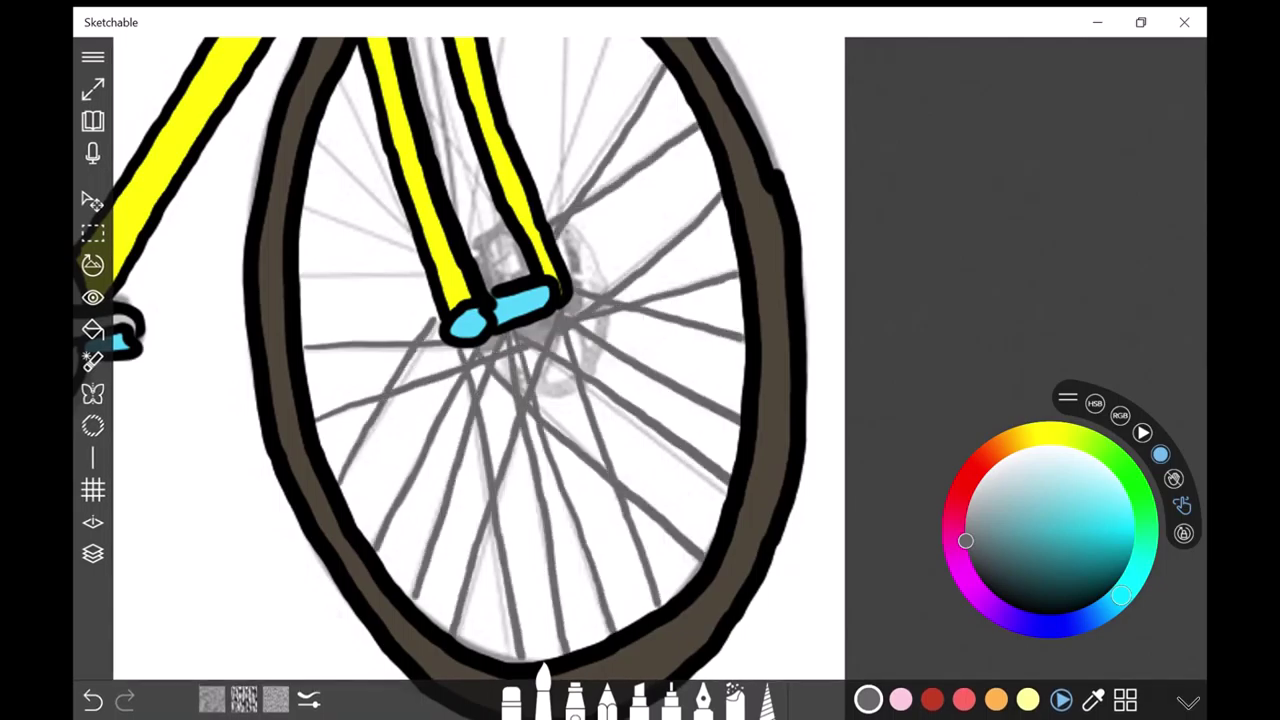
# Step: Draw the remaining dark grey spokes in the upper part of the front wheel and add the tyre valve
pyautogui.moveTo(500, 320); pyautogui.dragTo(550, 510)
pyautogui.moveTo(600, 418); pyautogui.dragTo(668, 205)
pyautogui.moveTo(530, 444); pyautogui.dragTo(470, 182)
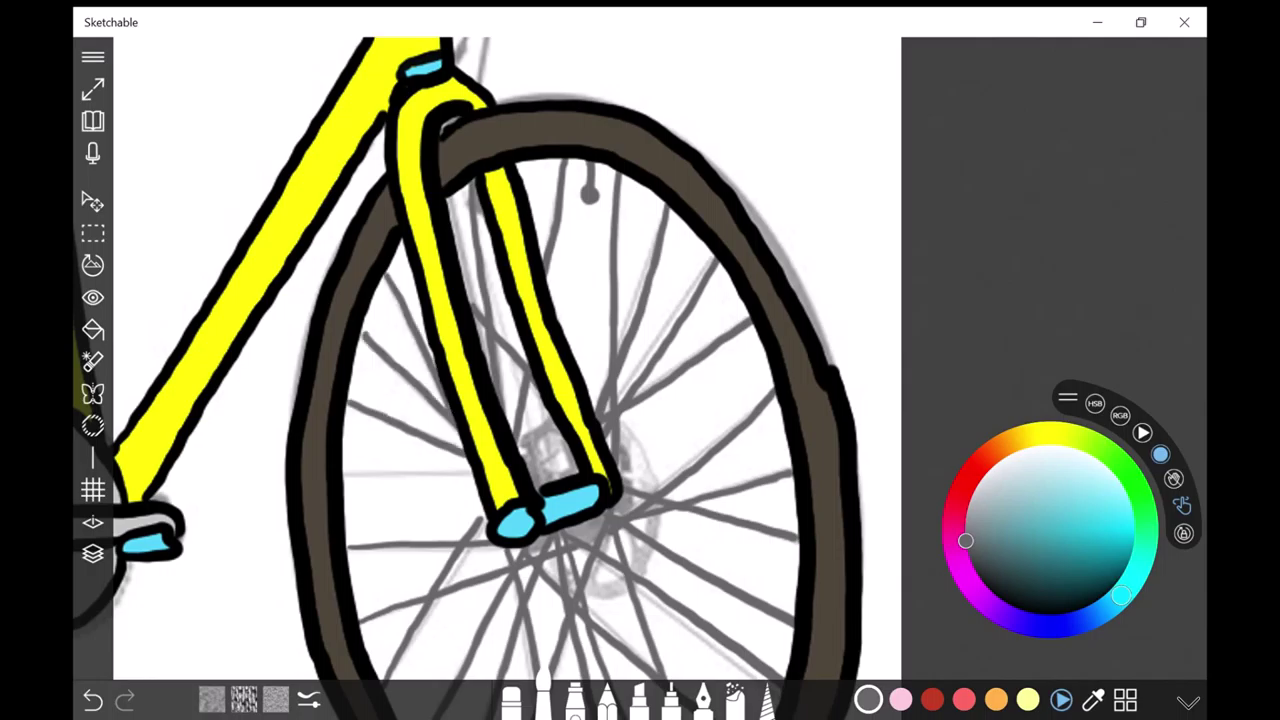
# Step: Hide the bicycle and cyclist reference photos and view the whole drawing
pyautogui.scroll(-5, 500, 380)
pyautogui.click(93, 553)
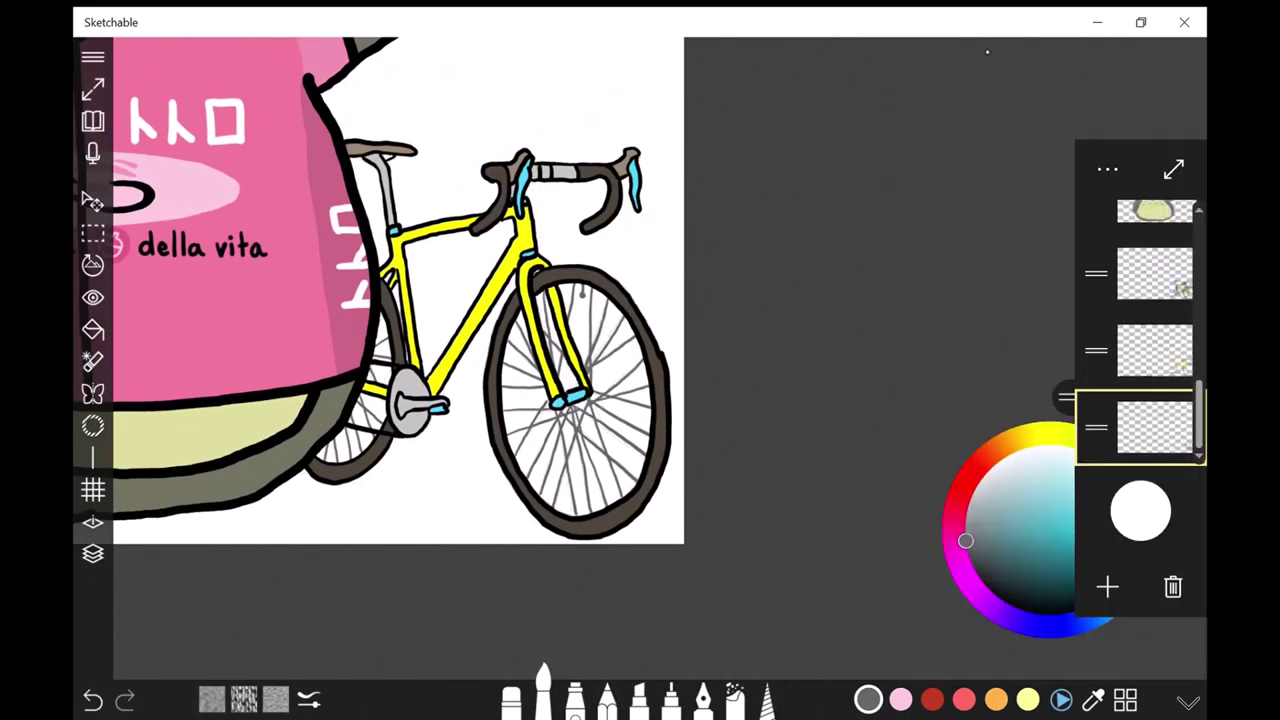
pyautogui.scroll(-5, 500, 300)
pyautogui.scroll(2, 466, 367)
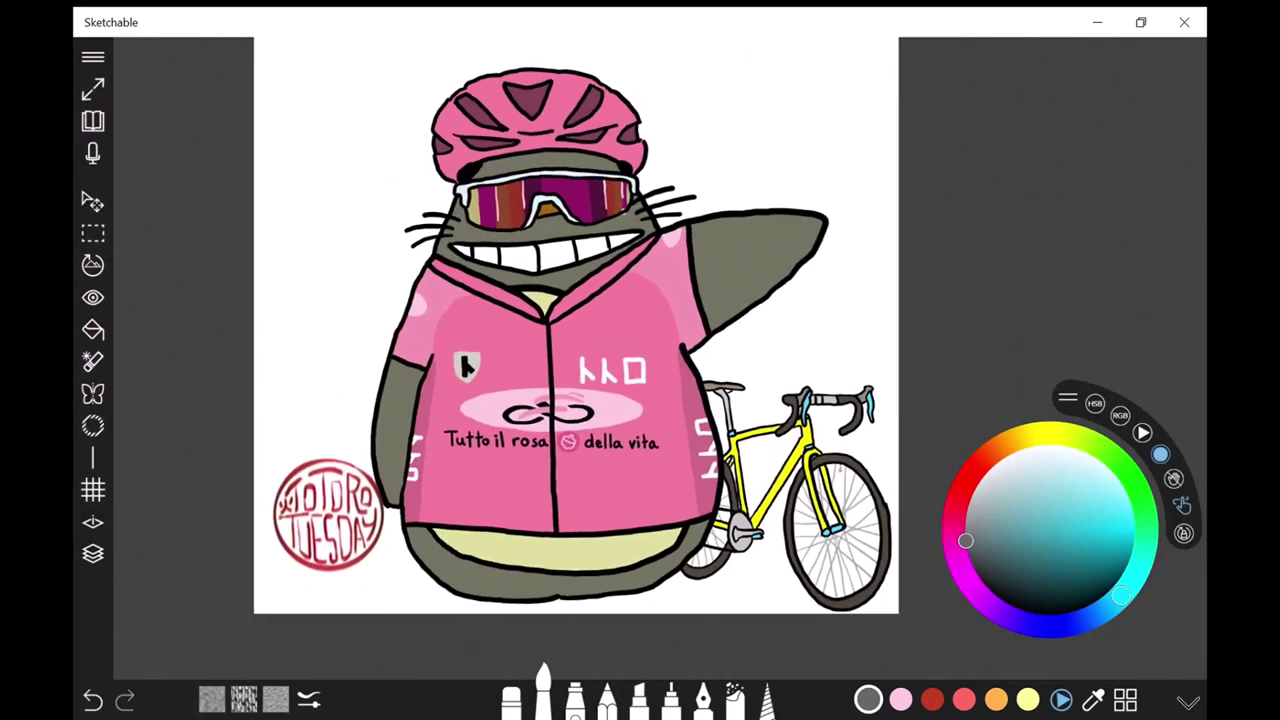